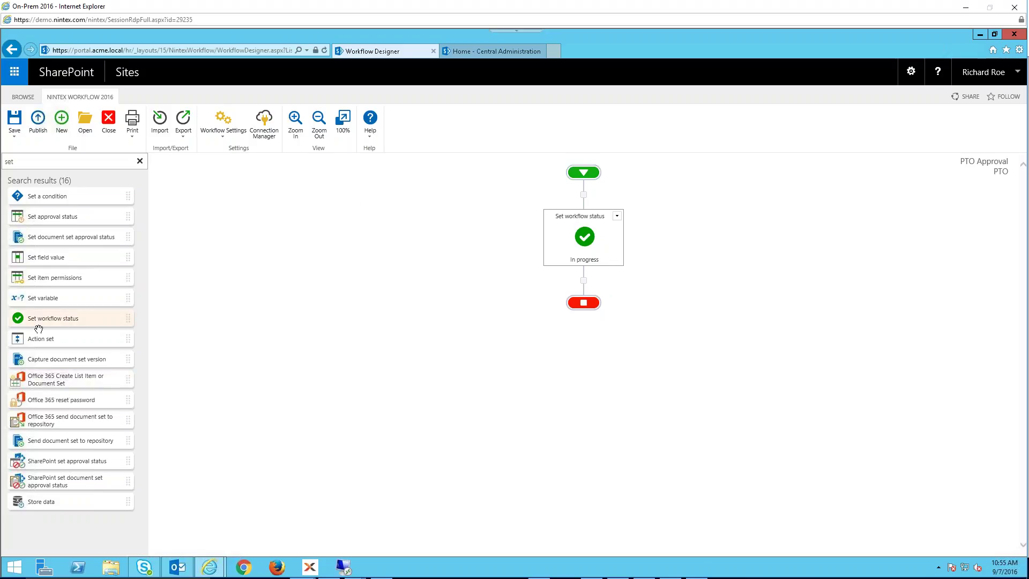
# - Add a Set workflow status step below the first one and set its status to Complete
pyautogui.moveTo(37, 321); pyautogui.dragTo(574, 283)
pyautogui.doubleClick(585, 321)
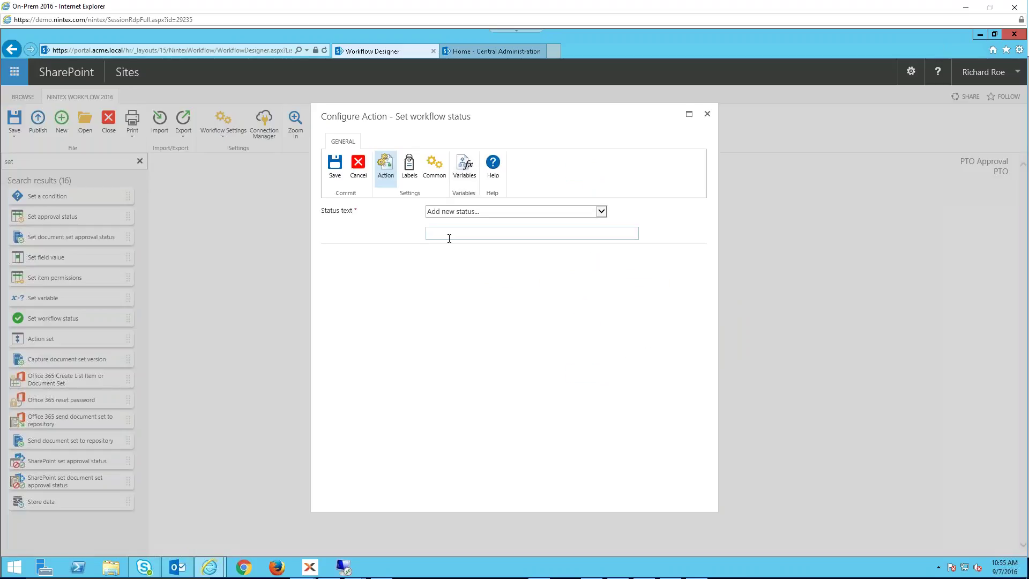
pyautogui.write('Complete')
pyautogui.click(336, 171)
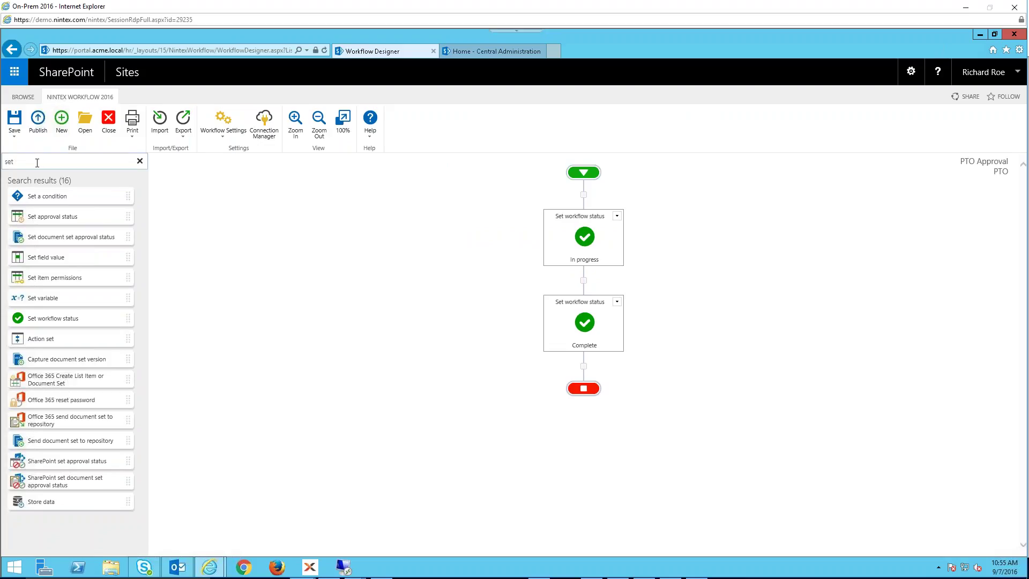
# - Clear the action search and expand the Commonly used actions category
pyautogui.click(11, 155)
pyautogui.press('BackSpace')
pyautogui.press('BackSpace')
pyautogui.click(51, 210)
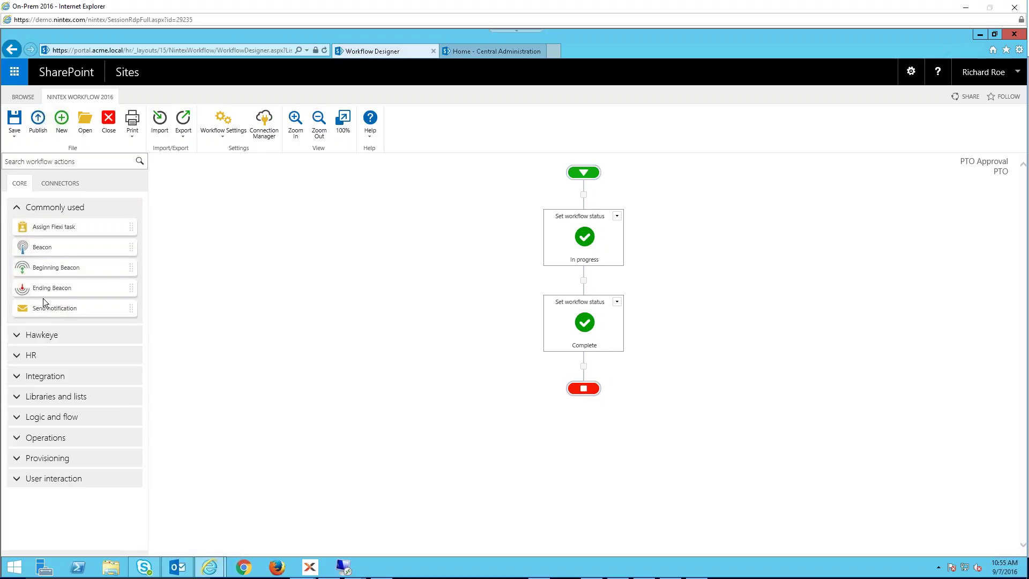
# - Insert Send notification between the status steps, open it, and try then remove a typed recipient
pyautogui.moveTo(43, 315); pyautogui.dragTo(580, 282)
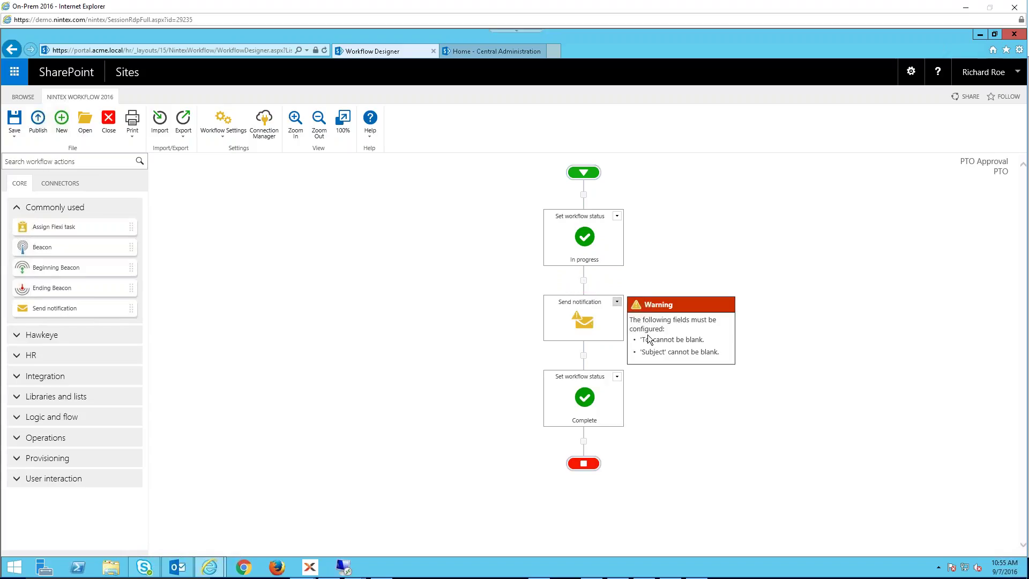
pyautogui.click(647, 337)
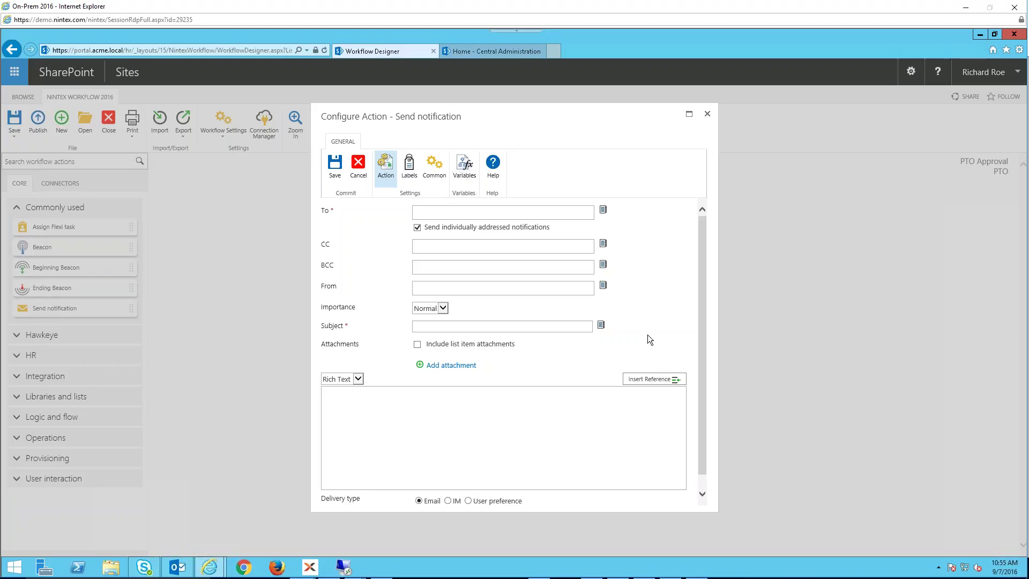
pyautogui.click(522, 215)
pyautogui.write('jane')
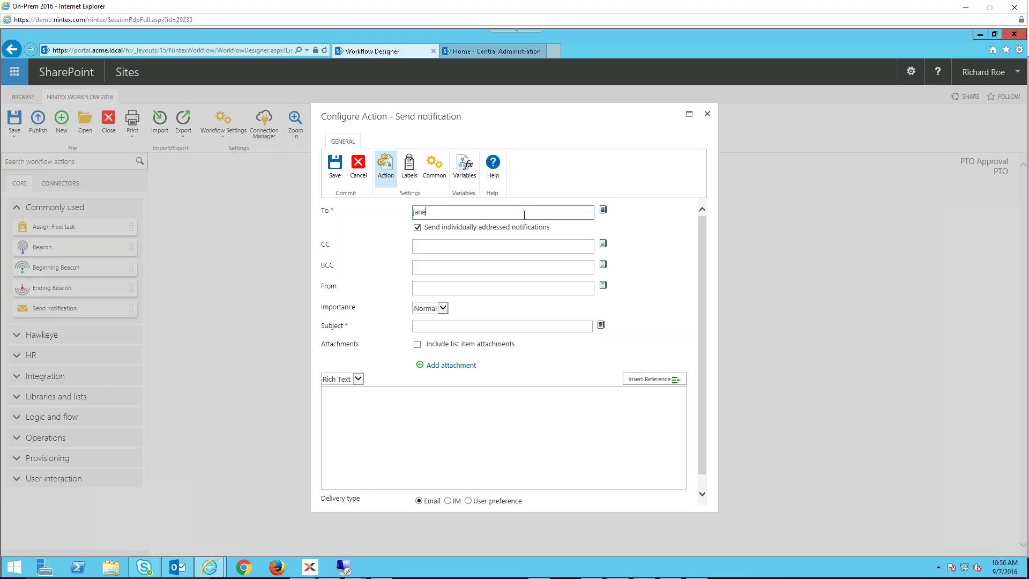
pyautogui.write(' doe')
pyautogui.press('Tab')
pyautogui.press('BackSpace')
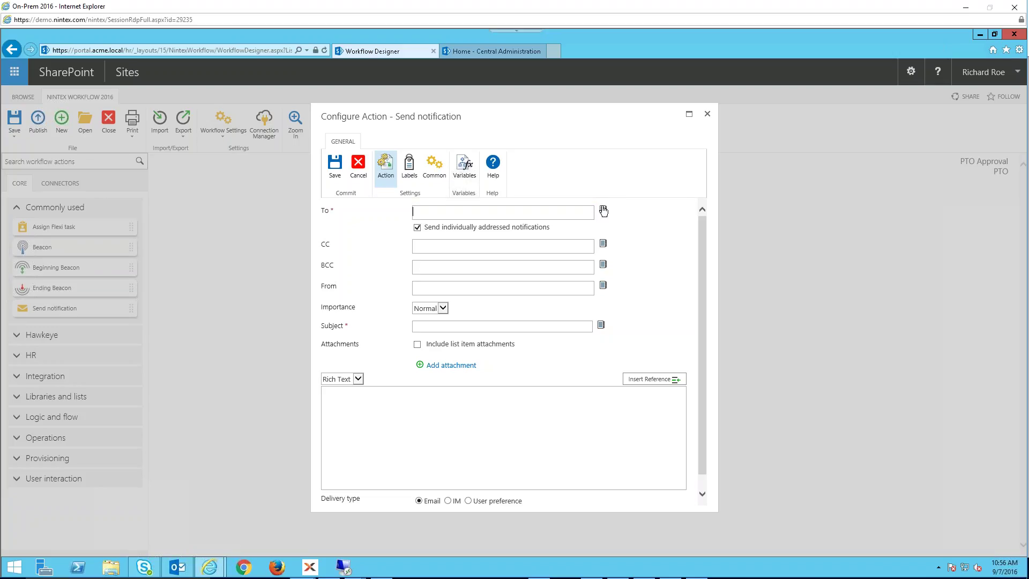
# - Set the notification's To field to the Initiator lookup from the address book
pyautogui.click(603, 210)
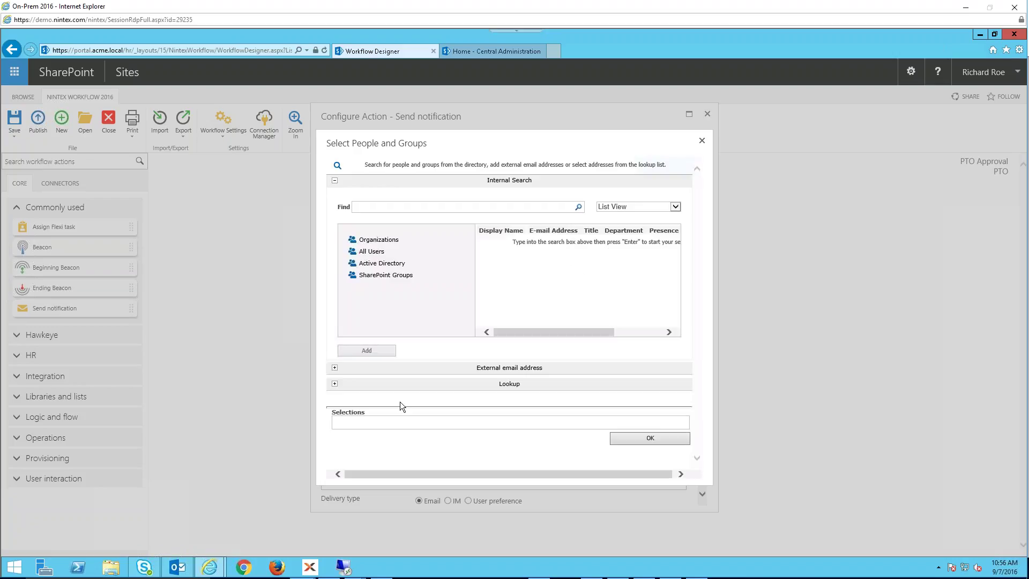
pyautogui.click(335, 384)
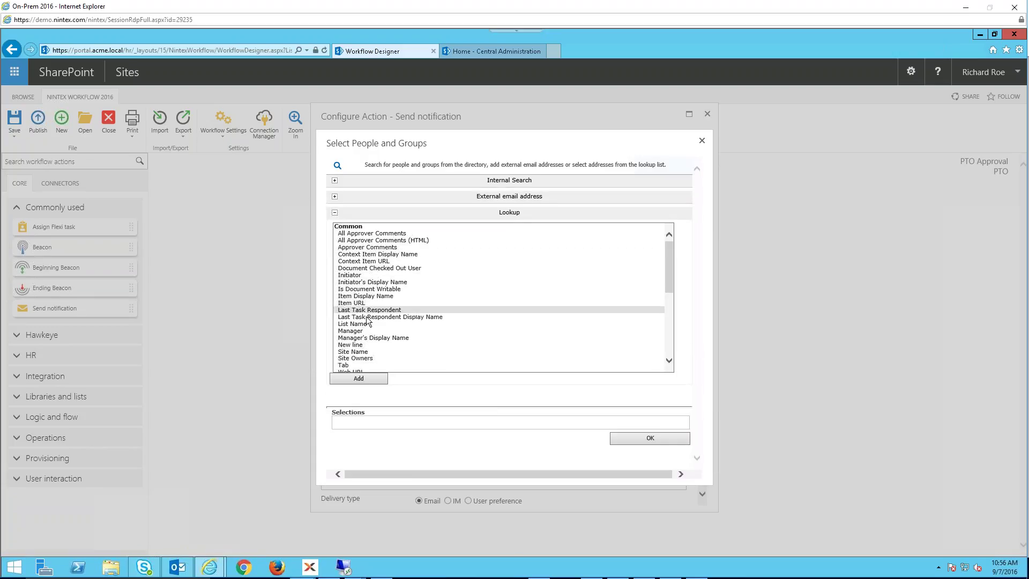
pyautogui.doubleClick(369, 277)
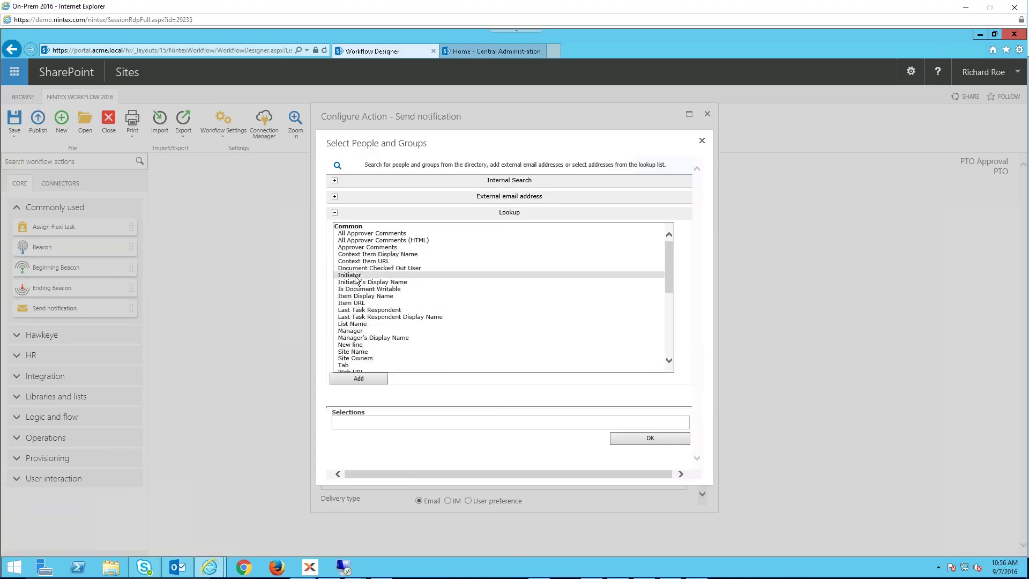
pyautogui.click(631, 438)
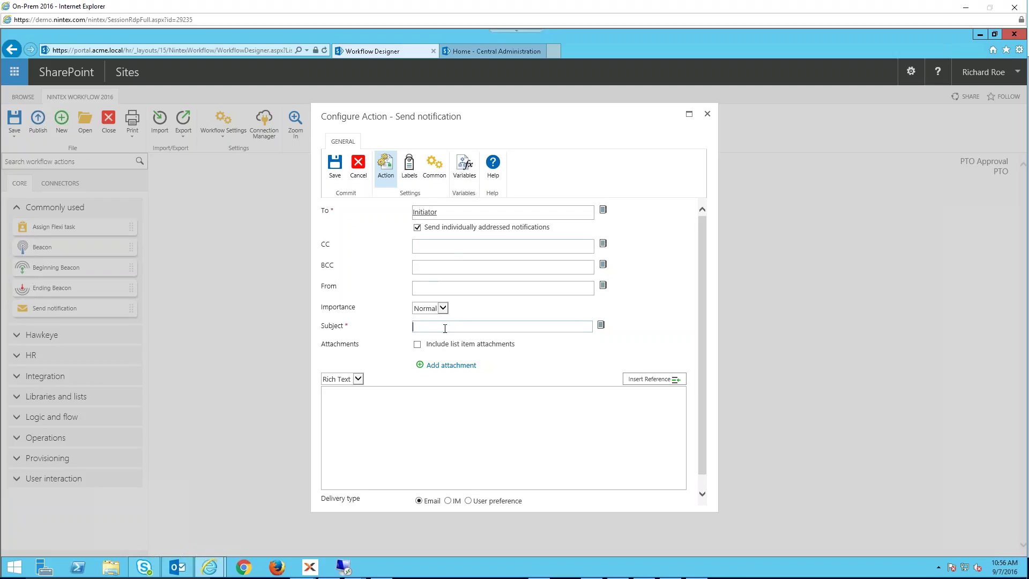
# - Enter the subject and the body 'Your request has been submitted and is in review.'
pyautogui.write('PTOP Confirmation')
pyautogui.click(401, 404)
pyautogui.press('Return')
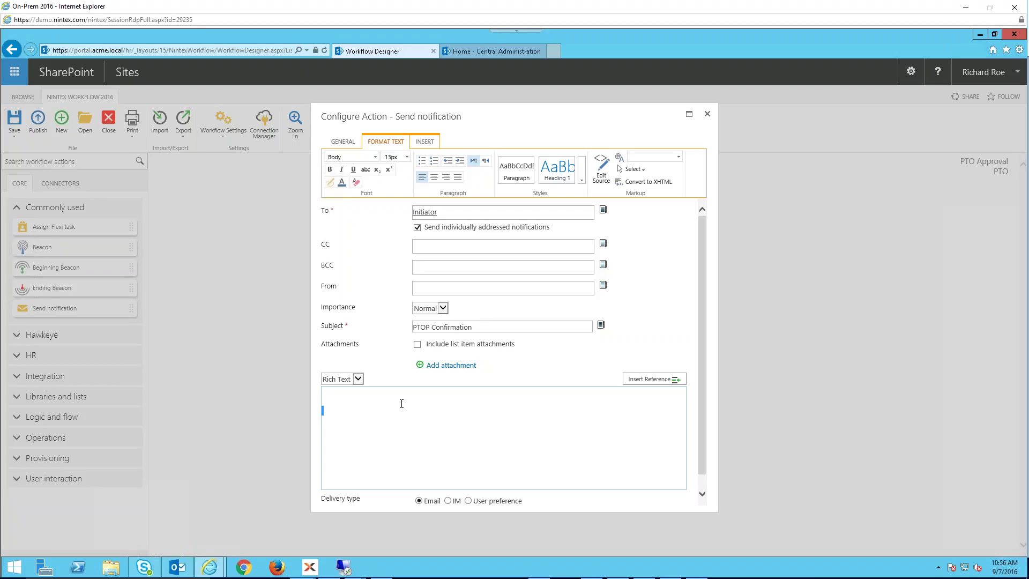
pyautogui.write('Your request ahas')
pyautogui.press('BackSpace')
pyautogui.press('BackSpace')
pyautogui.press('BackSpace')
pyautogui.press('BackSpace')
pyautogui.write('has been submitted and is')
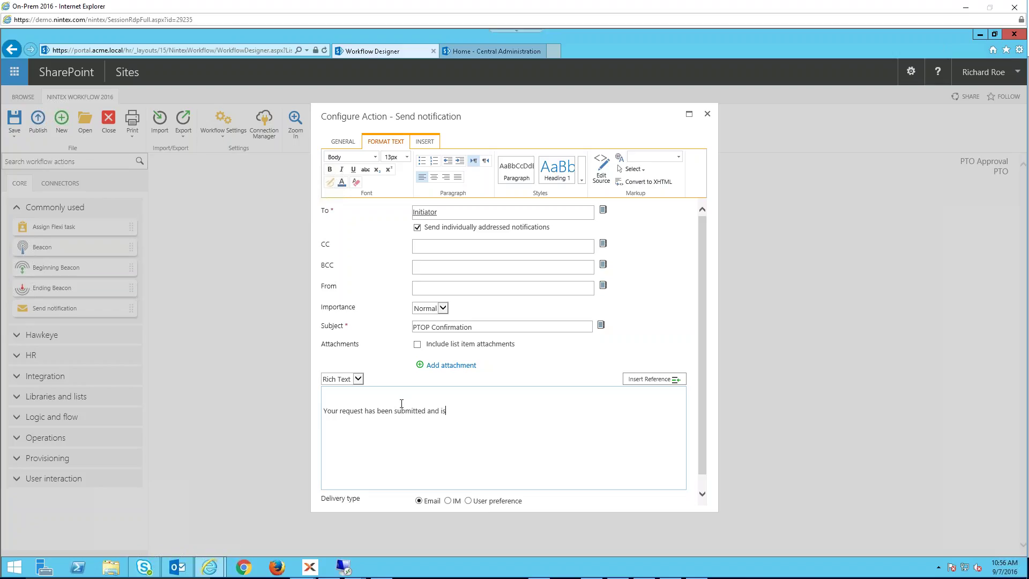
pyautogui.write(' in review.')
pyautogui.press('BackSpace')
pyautogui.press('BackSpace')
pyautogui.press('BackSpace')
pyautogui.write('iew')
# - Correct the subject to 'PTO Confirmation' and return to the body to insert a reference
pyautogui.click(432, 327)
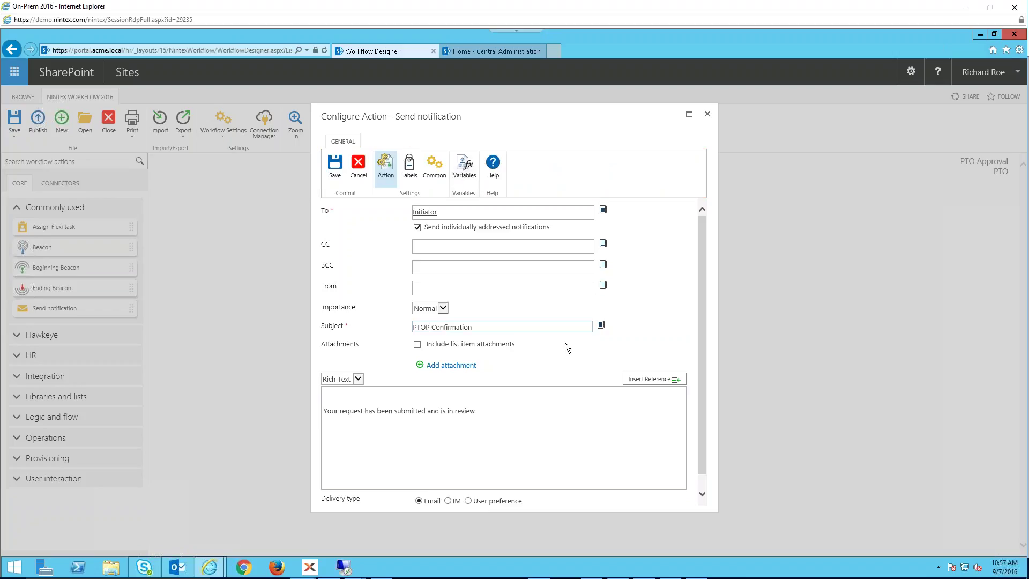
pyautogui.press('BackSpace')
pyautogui.click(416, 391)
pyautogui.click(669, 380)
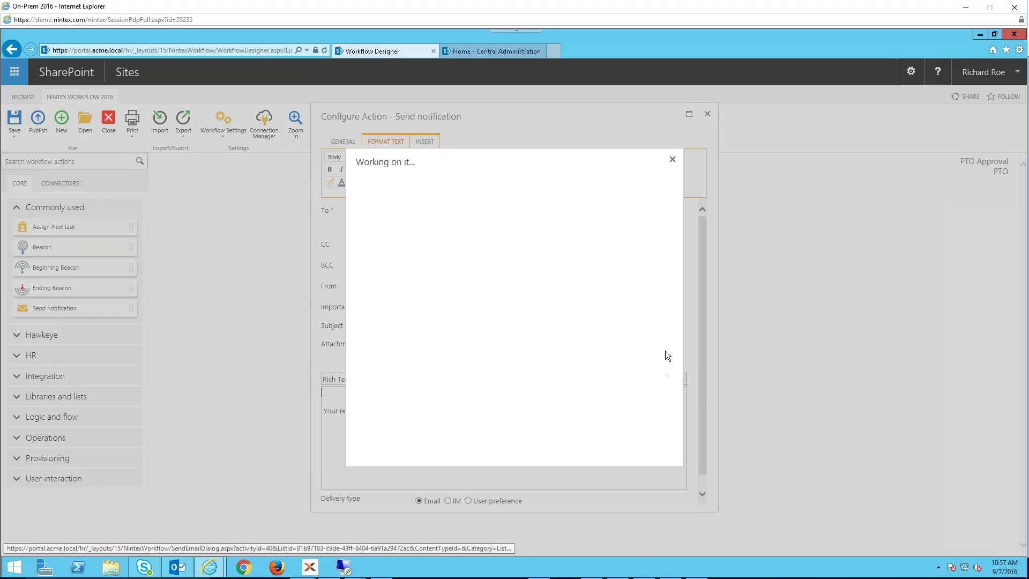
# - Insert the Initiator's Display Name, then a 'Start Date:' line with the item's Start field
pyautogui.click(406, 261)
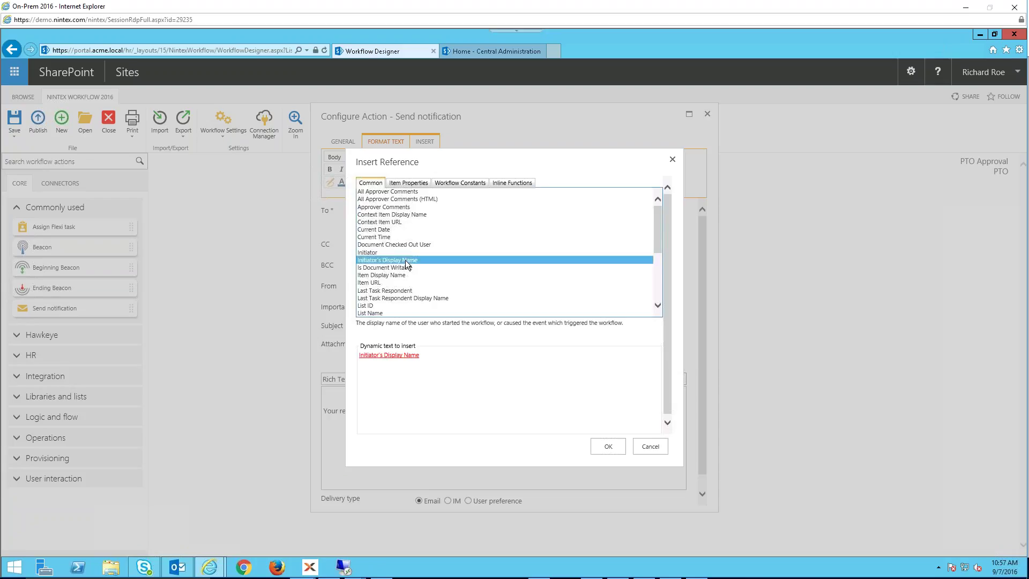
pyautogui.click(607, 447)
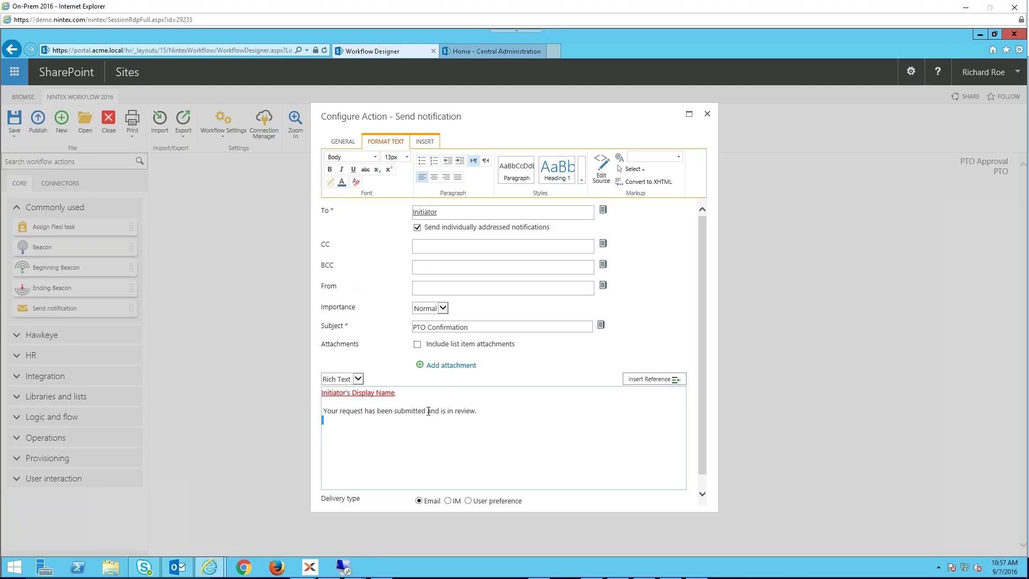
pyautogui.press('Return')
pyautogui.write('Start Date:')
pyautogui.click(664, 379)
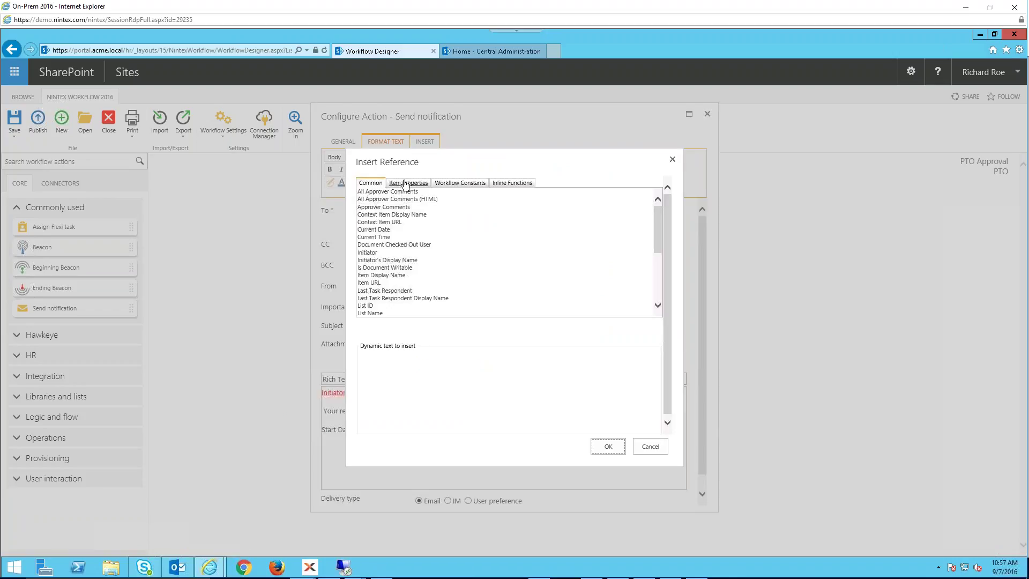
pyautogui.click(405, 184)
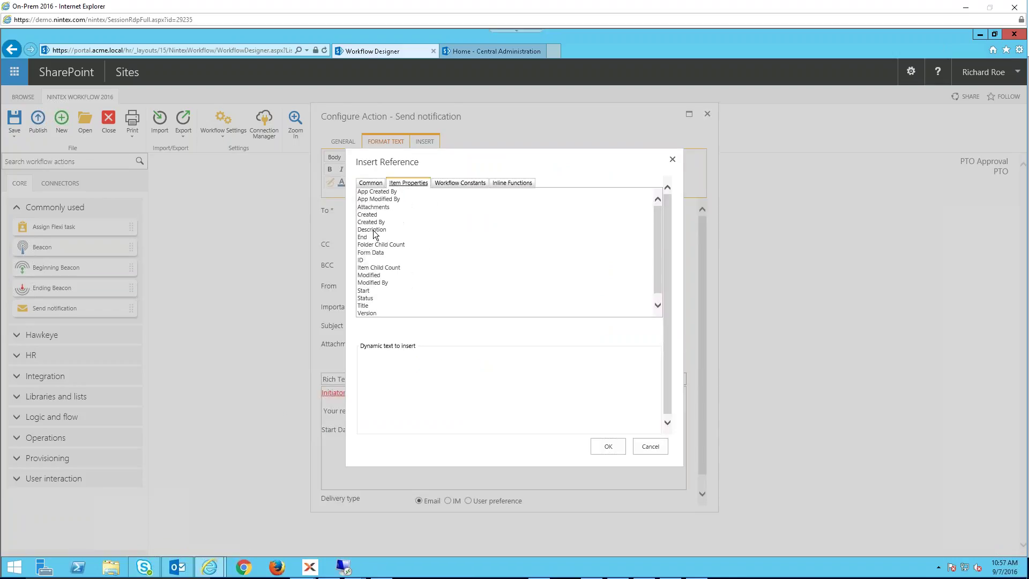
pyautogui.click(367, 291)
pyautogui.click(610, 447)
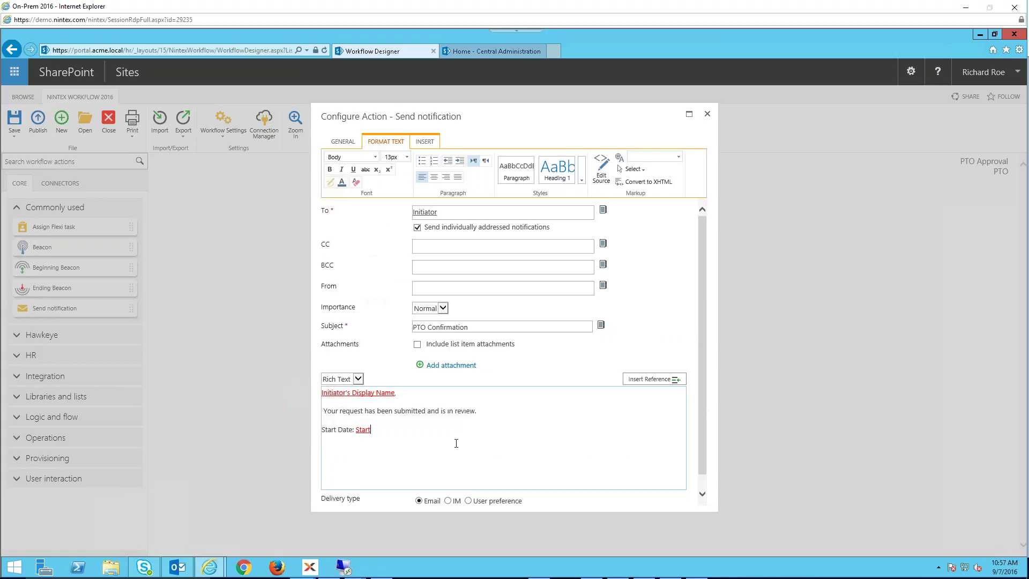
# - Add an 'End Date:' line with the item's End field reference
pyautogui.press('Return')
pyautogui.write('End Date:')
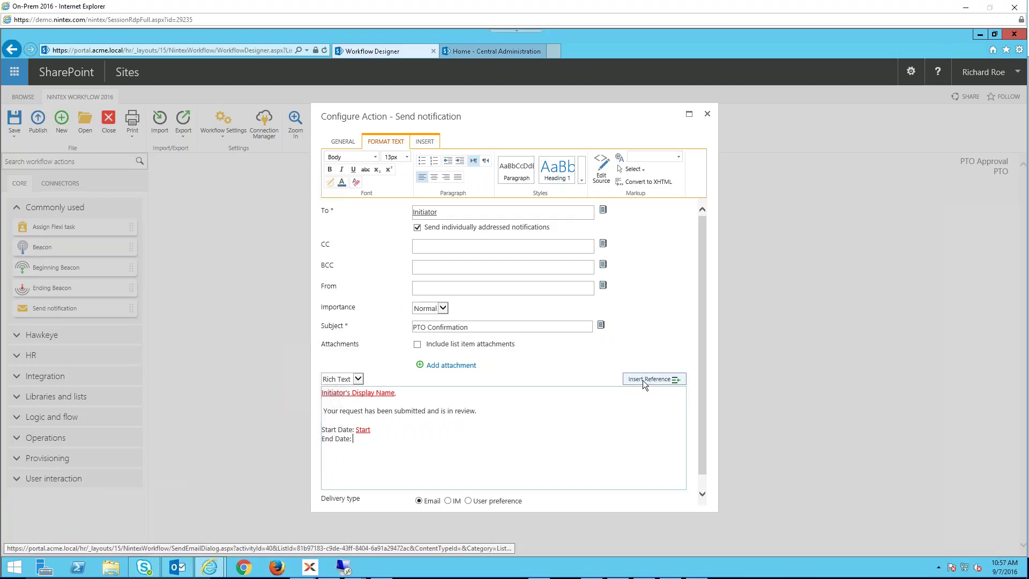
pyautogui.click(642, 381)
pyautogui.click(401, 183)
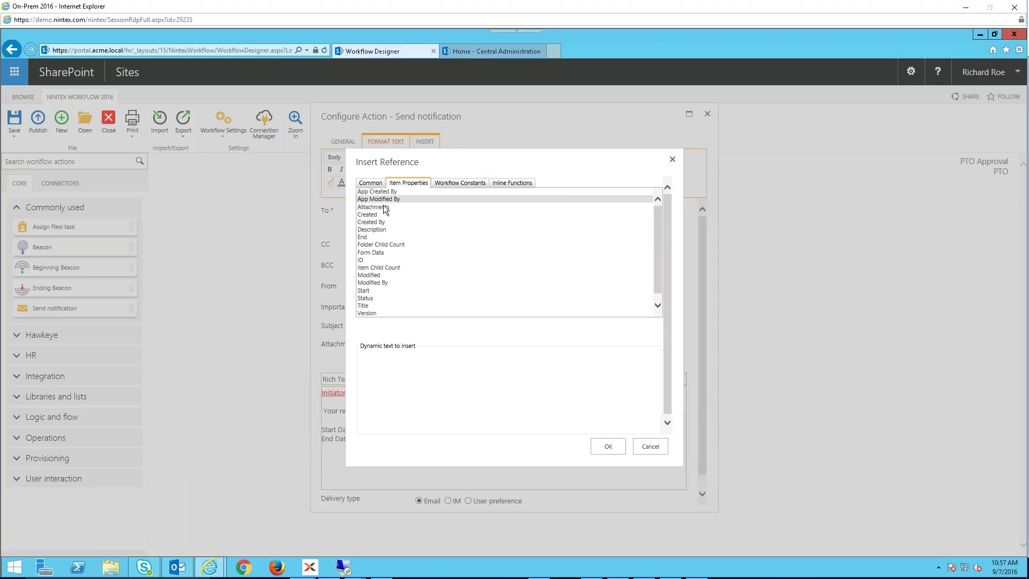
pyautogui.doubleClick(363, 237)
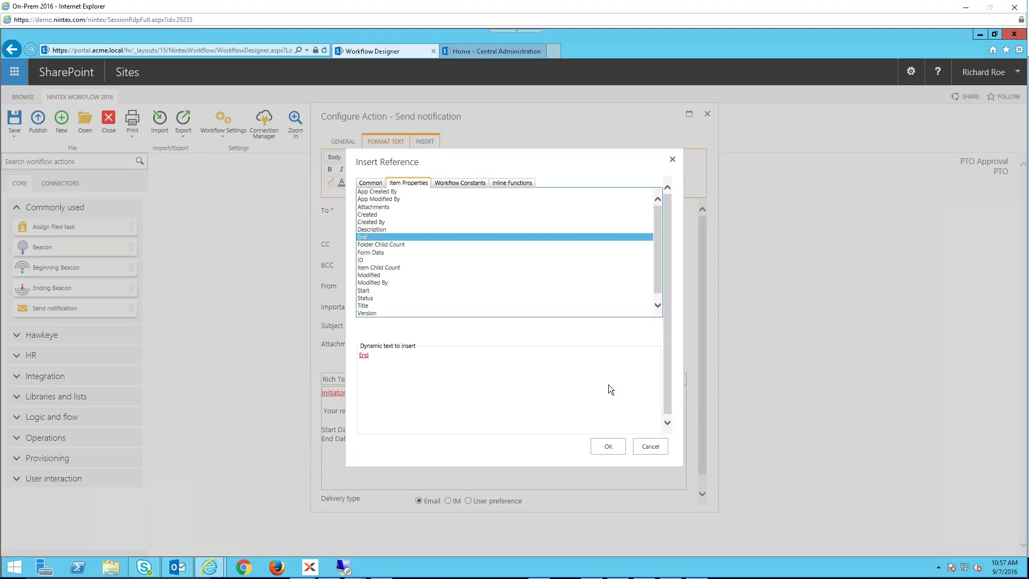
pyautogui.click(608, 446)
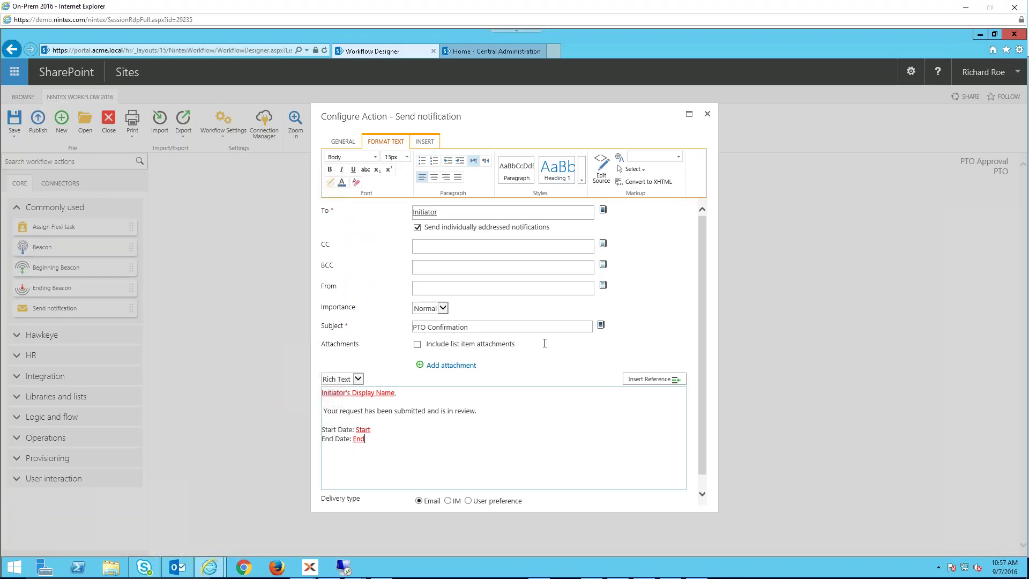
# - Save the notification settings and retitle the step 'Send Confirmation to Creator'
pyautogui.click(343, 141)
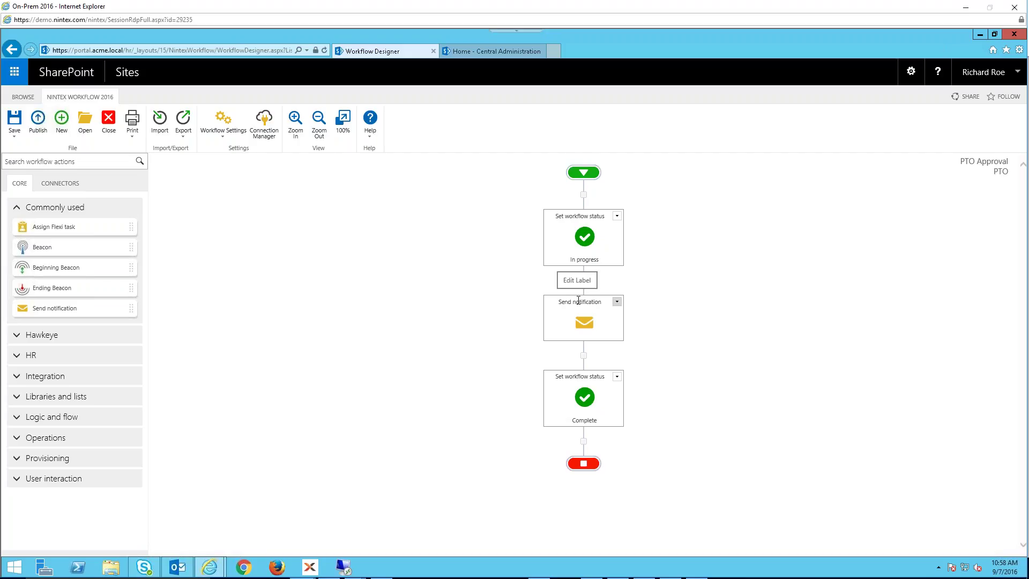
pyautogui.click(574, 302)
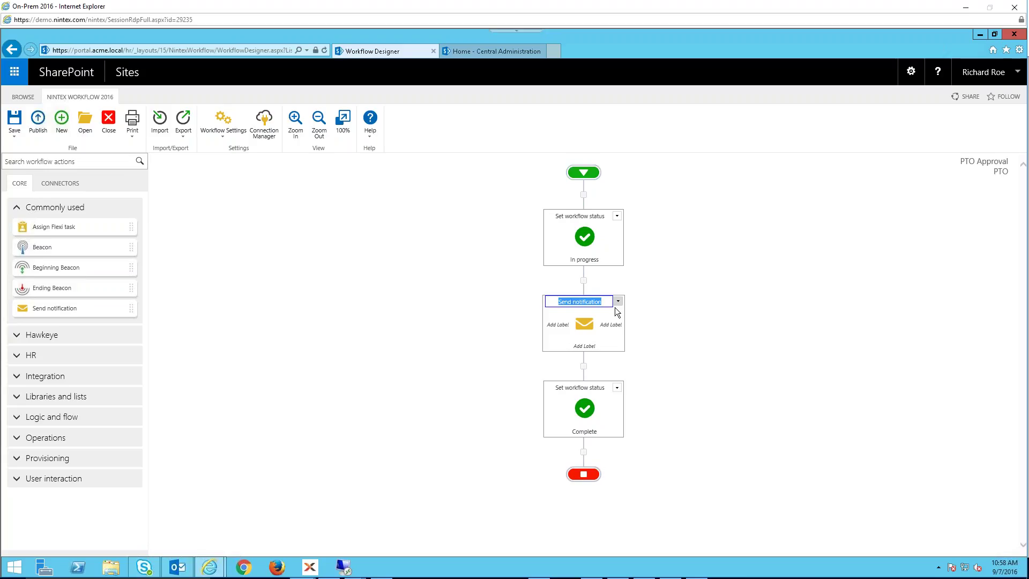
pyautogui.write('Send Confirmation to Creator')
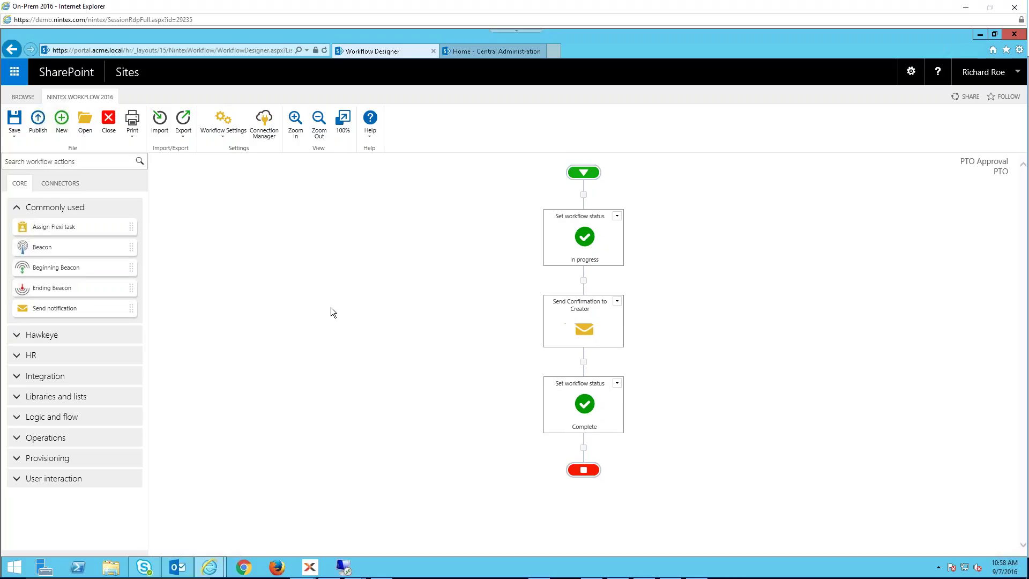
# - Search the toolbox for 'Approve' and place Request approval above the Complete status step
pyautogui.click(54, 160)
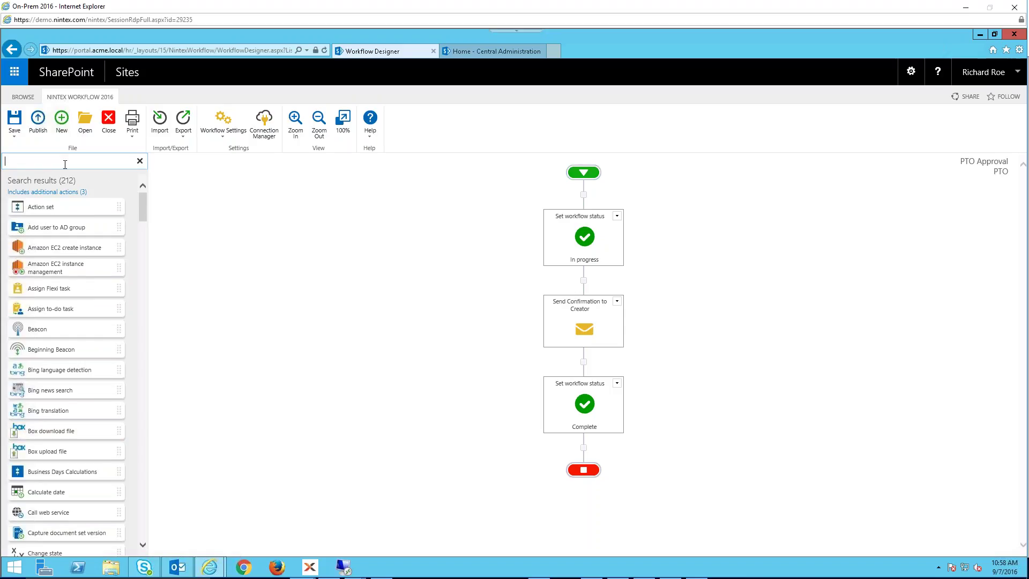
pyautogui.write('Approve')
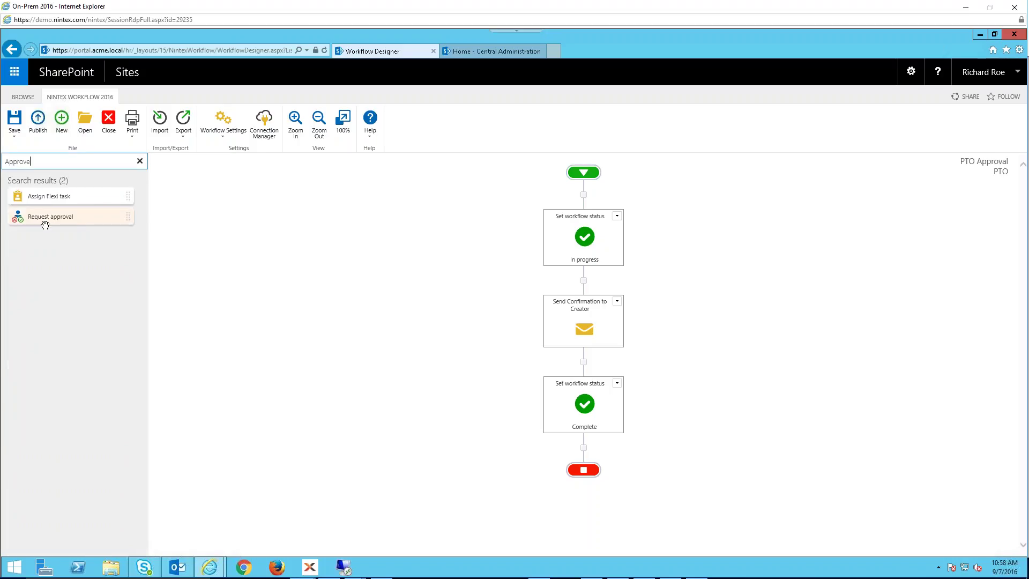
pyautogui.moveTo(471, 275); pyautogui.dragTo(621, 366)
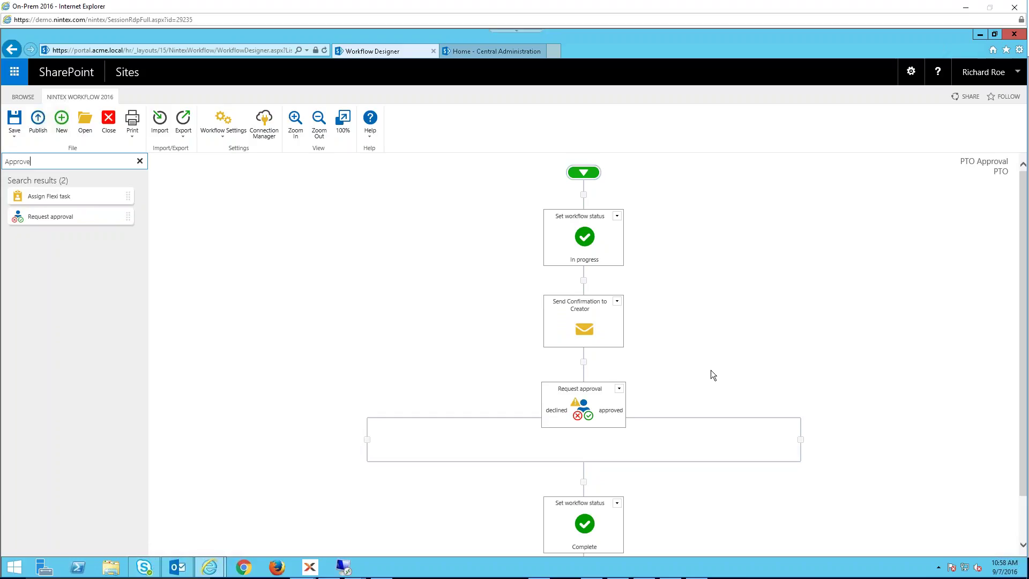
# - Give Request approval an approver, description 'Please review the PTO Request.' and task name 'PTO Review', then save
pyautogui.doubleClick(583, 409)
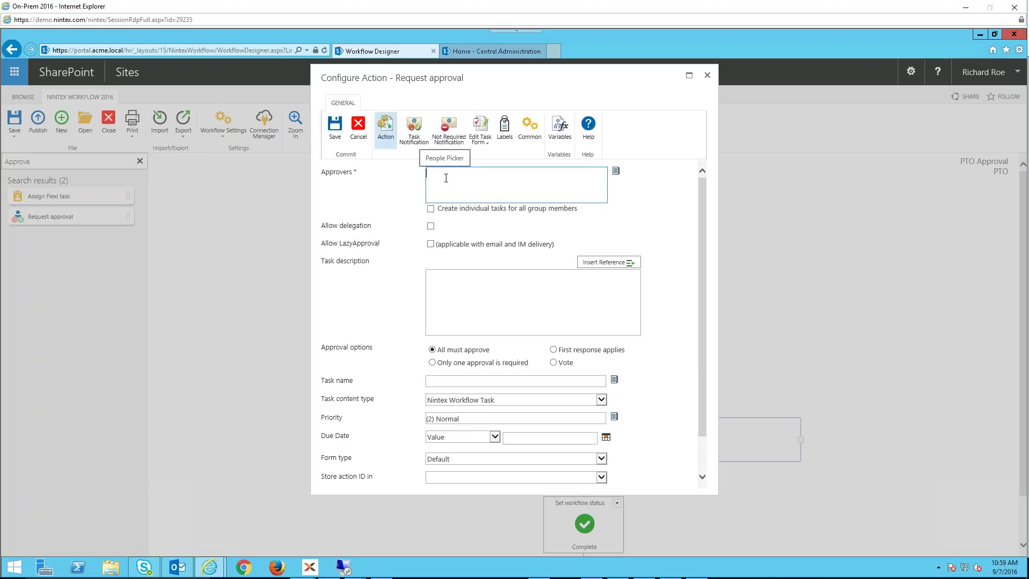
pyautogui.write('richard ')
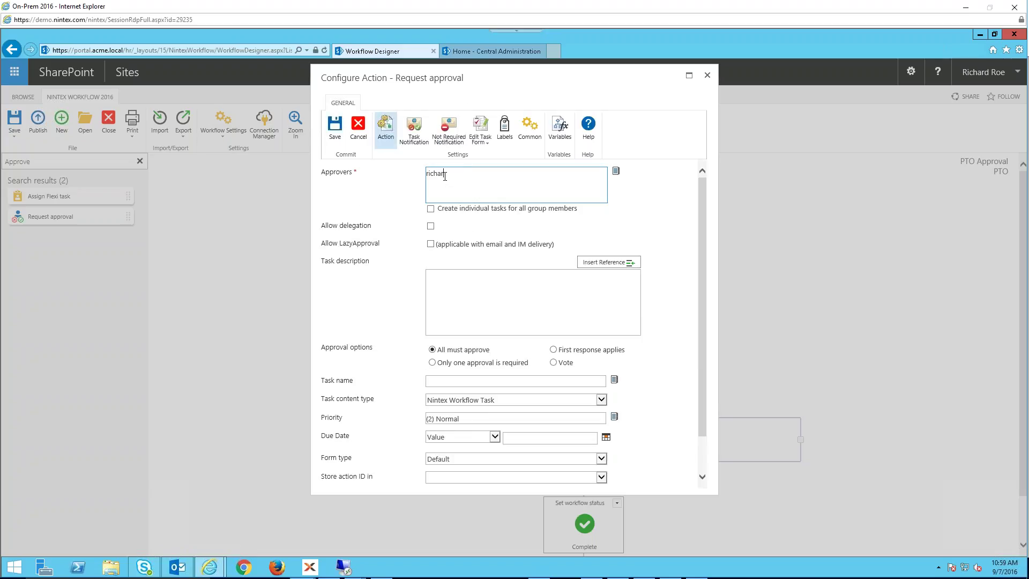
pyautogui.write('roe')
pyautogui.press('Tab')
pyautogui.click(462, 279)
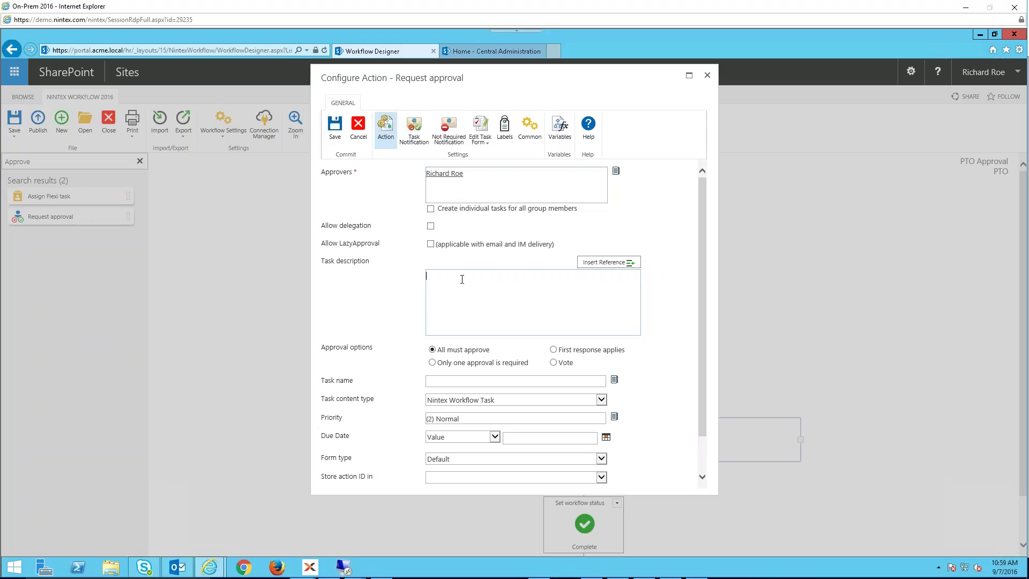
pyautogui.write('Please r')
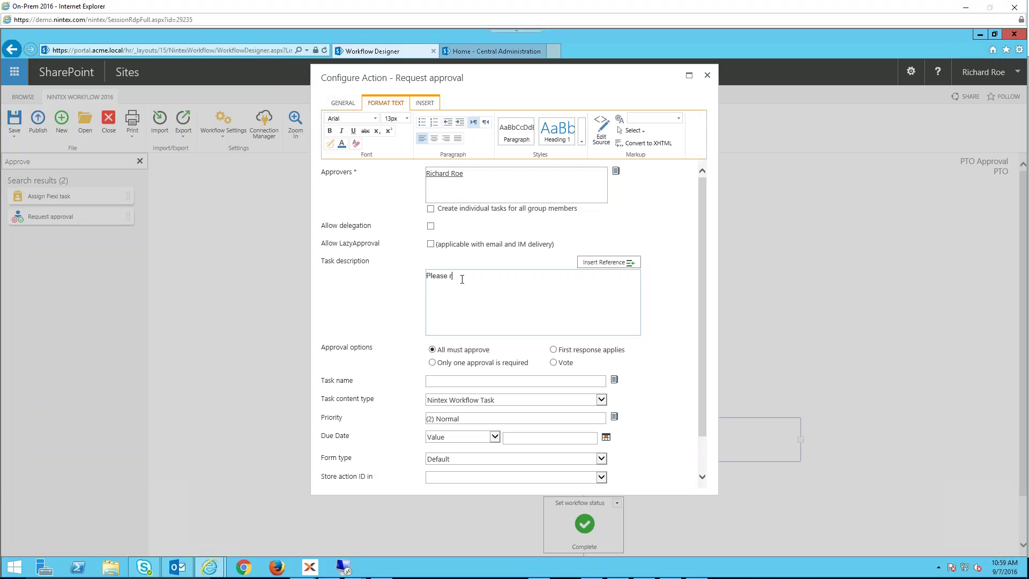
pyautogui.write('eview the PTO Request.')
pyautogui.click(481, 380)
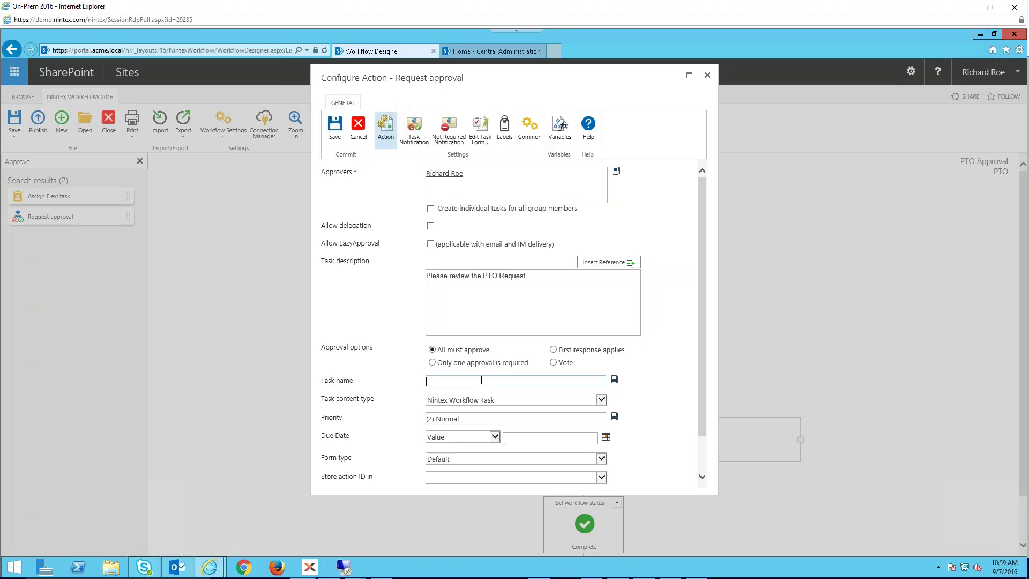
pyautogui.write('PTO Review')
pyautogui.click(416, 130)
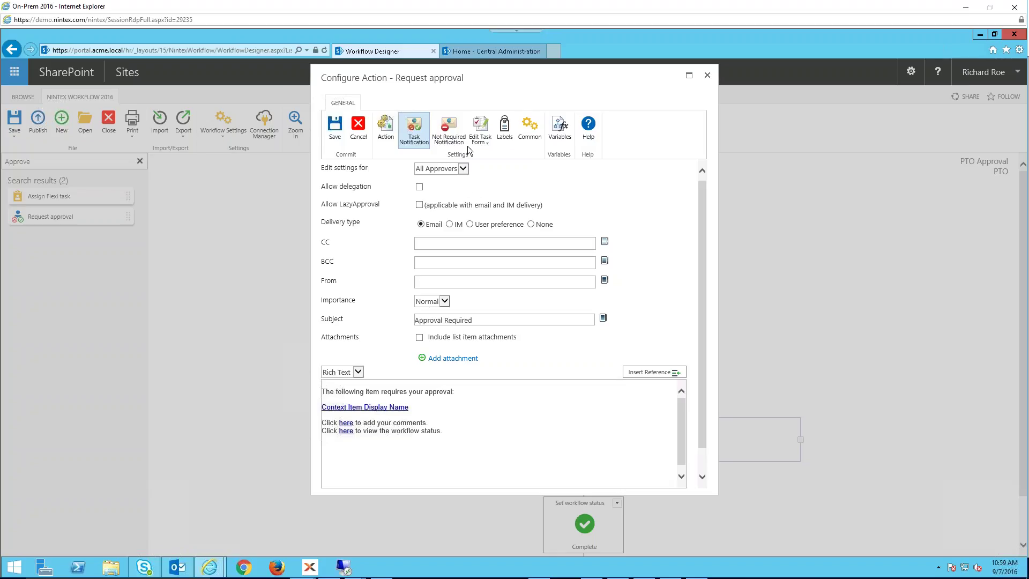
pyautogui.click(334, 128)
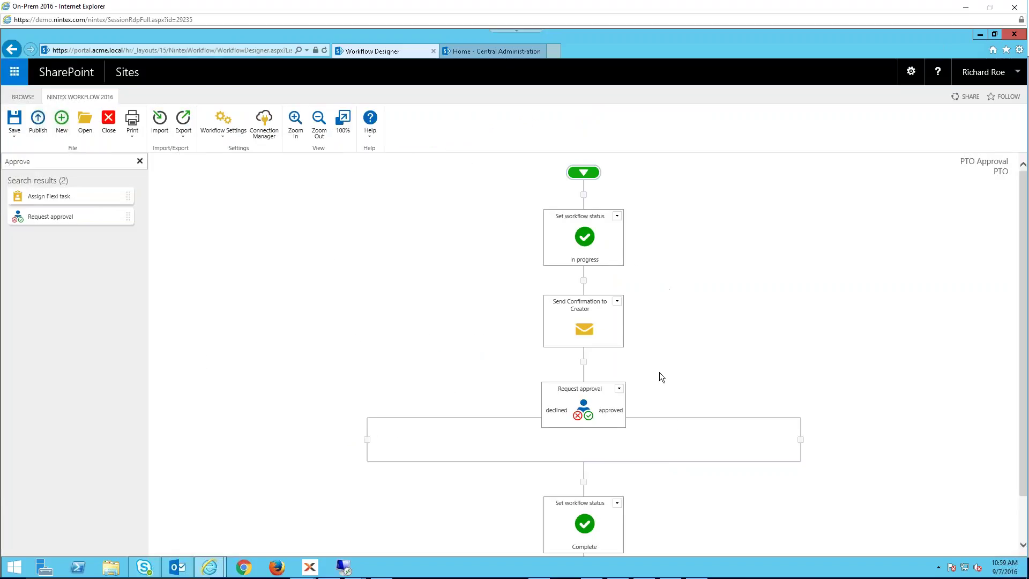
# - Search the toolbox for 'update item' and place Update item on the declined branch
pyautogui.moveTo(590, 409)
pyautogui.click(45, 162)
pyautogui.hotkey('ctrl', 'a')
pyautogui.click(30, 162)
pyautogui.click(139, 162)
pyautogui.write('upate')
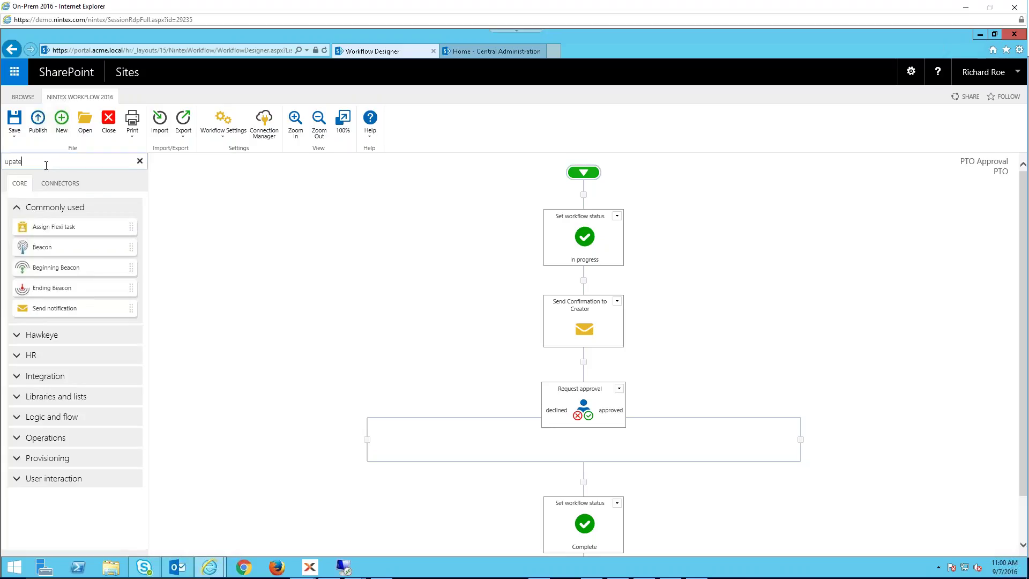
pyautogui.press('BackSpace')
pyautogui.press('BackSpace')
pyautogui.press('BackSpace')
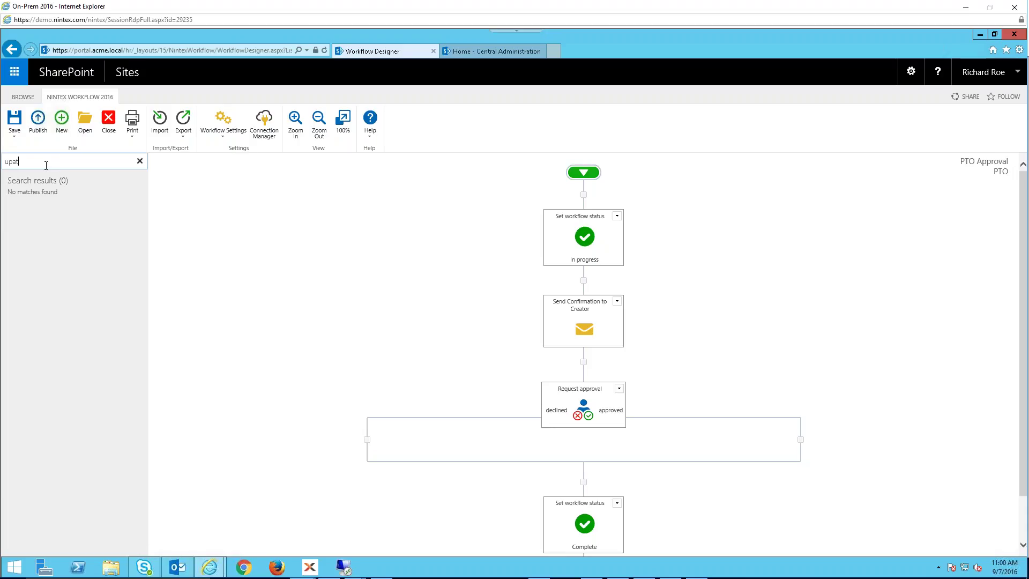
pyautogui.write('date')
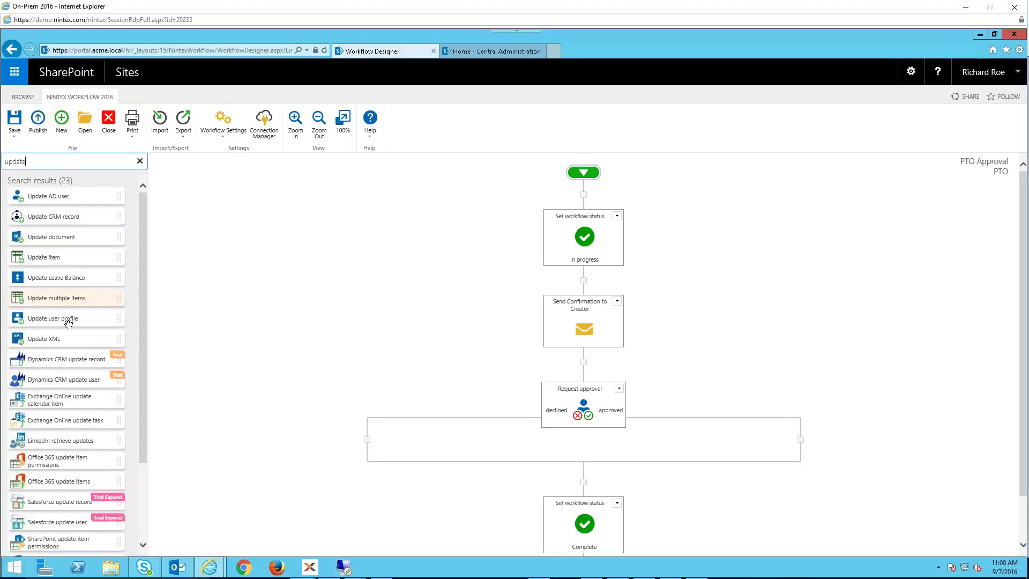
pyautogui.moveTo(144, 398); pyautogui.dragTo(145, 490)
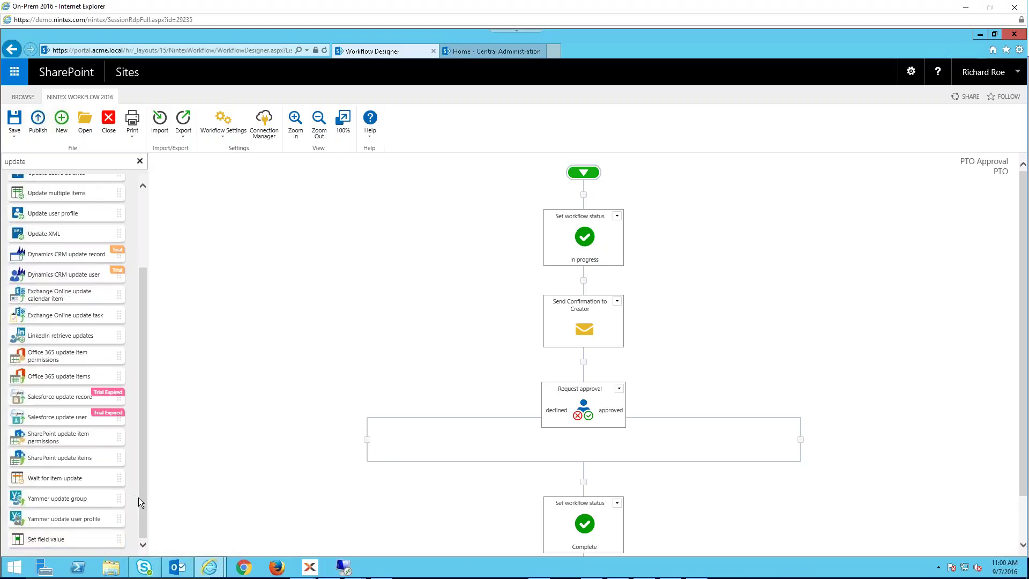
pyautogui.moveTo(141, 498); pyautogui.dragTo(142, 370)
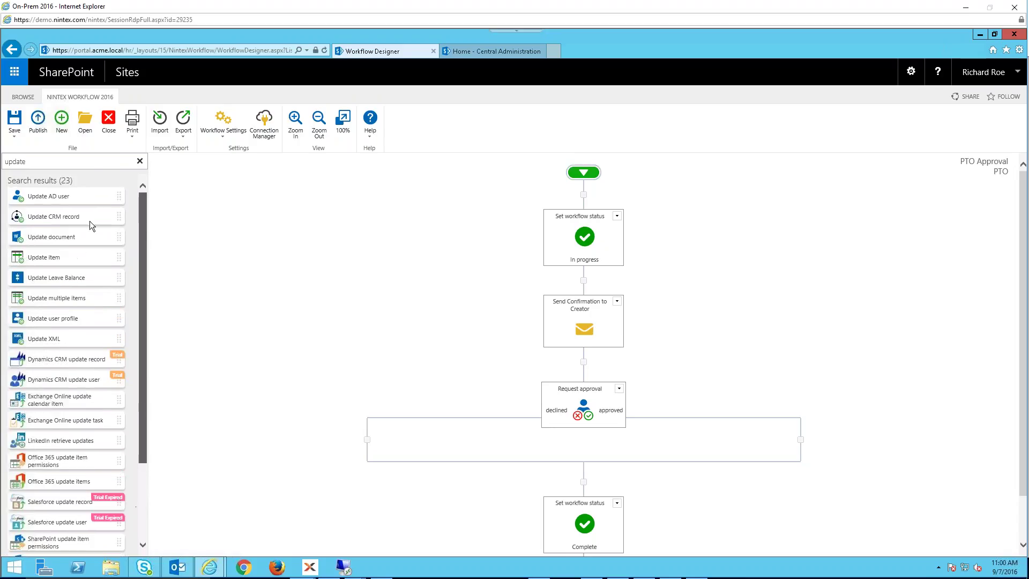
pyautogui.click(36, 161)
pyautogui.write('item')
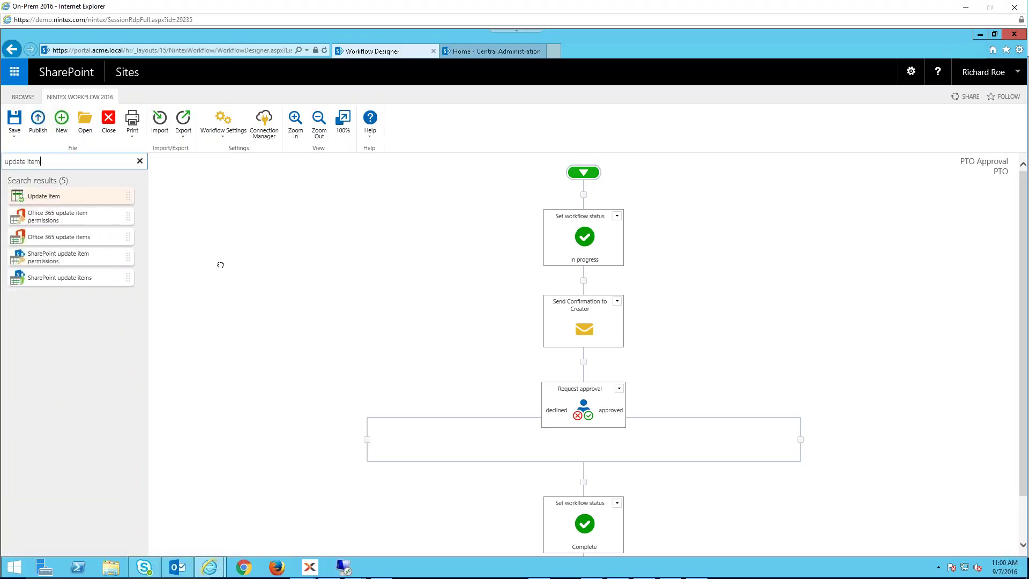
pyautogui.moveTo(42, 204); pyautogui.dragTo(356, 444)
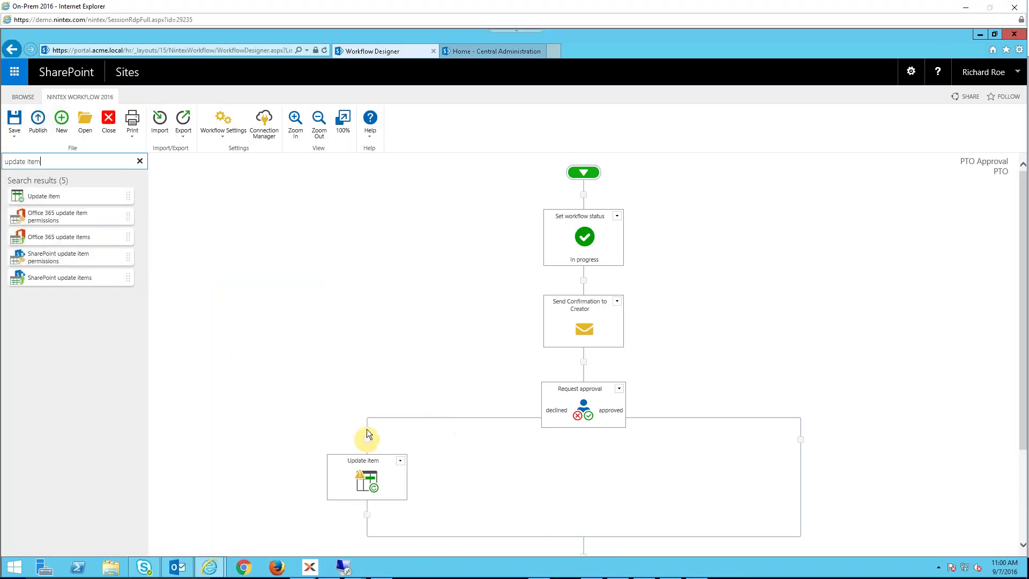
# - Copy the Update item onto the approved branch and open the declined one's settings
pyautogui.click(400, 460)
pyautogui.click(371, 494)
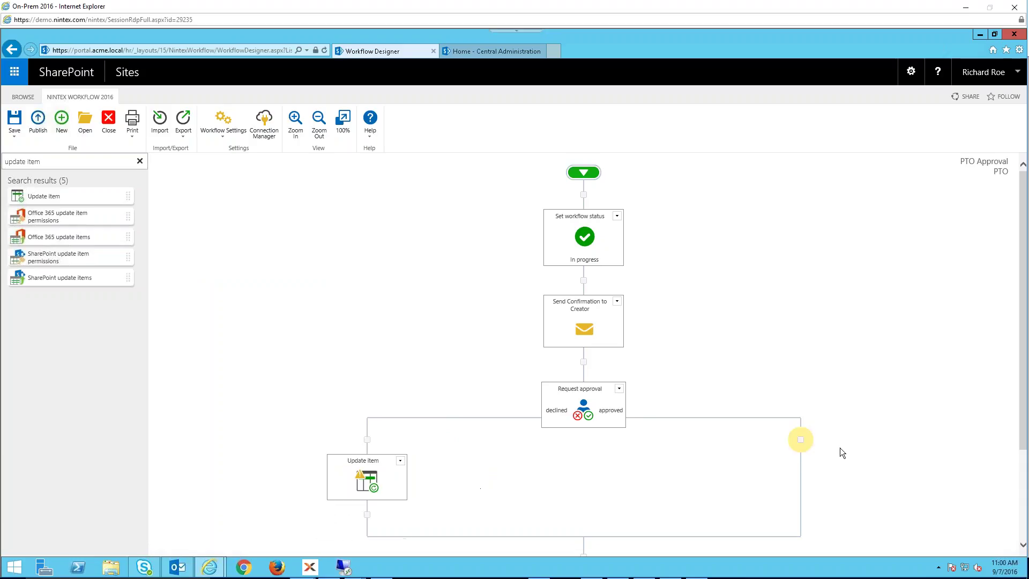
pyautogui.click(799, 442)
pyautogui.click(777, 450)
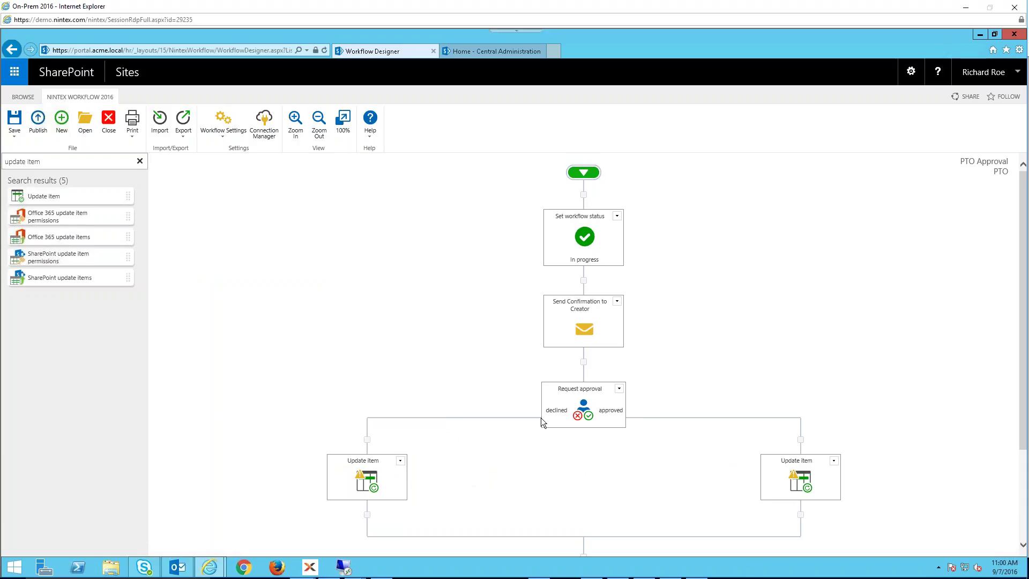
pyautogui.moveTo(559, 415)
pyautogui.doubleClick(403, 465)
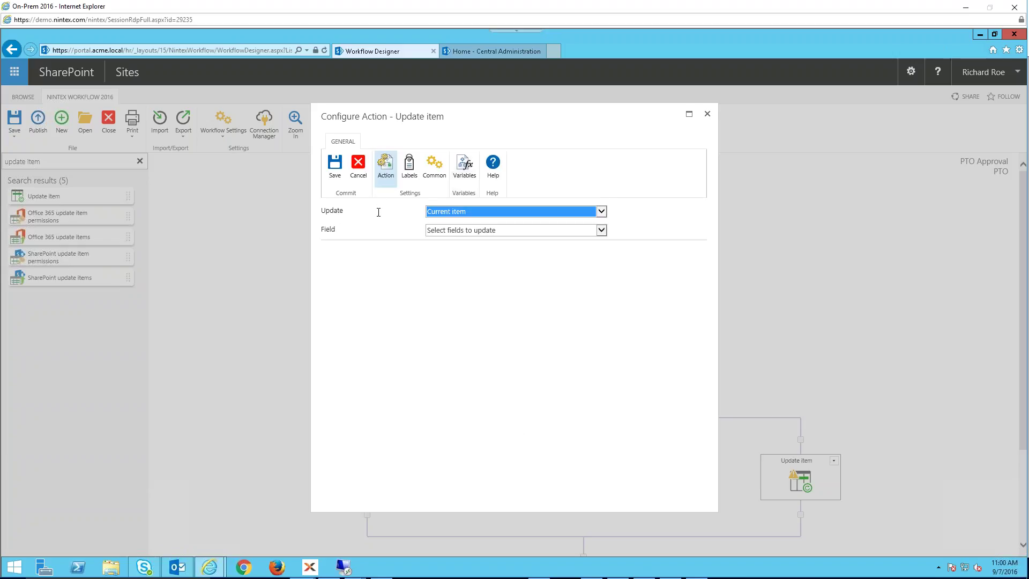
# - Set the declined Update item to change the current item's Status field, and save
pyautogui.click(602, 212)
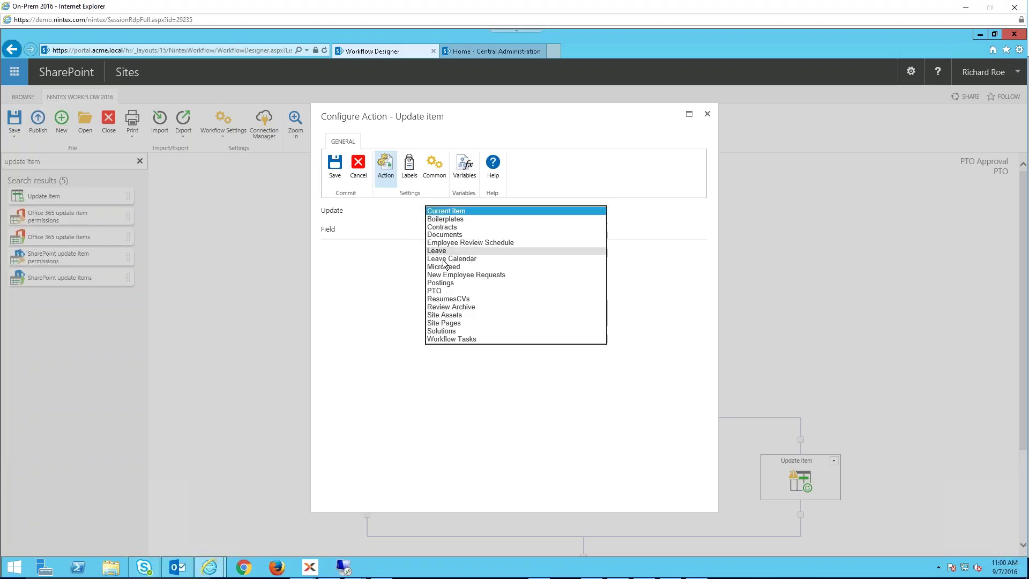
pyautogui.click(359, 306)
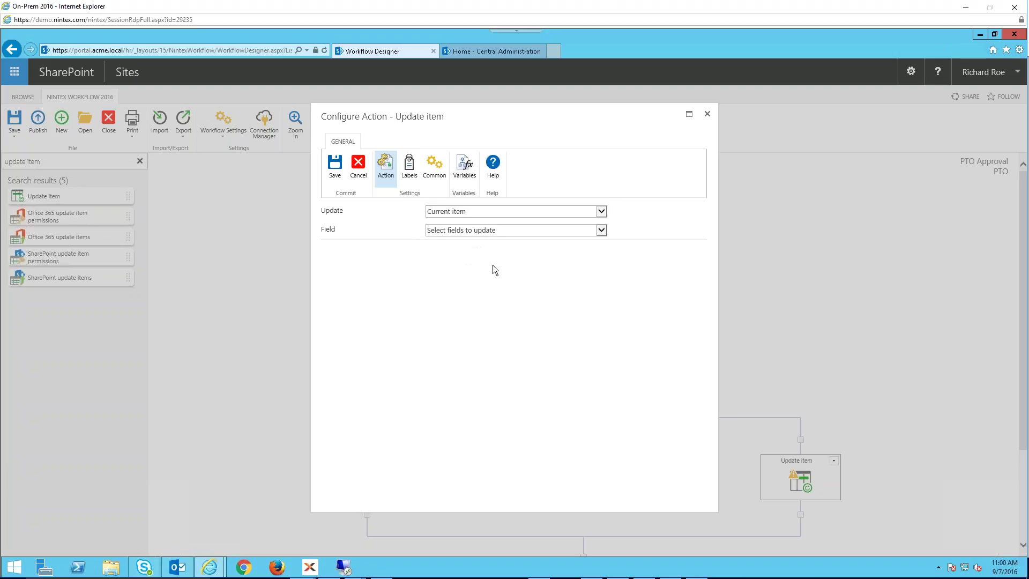
pyautogui.click(600, 230)
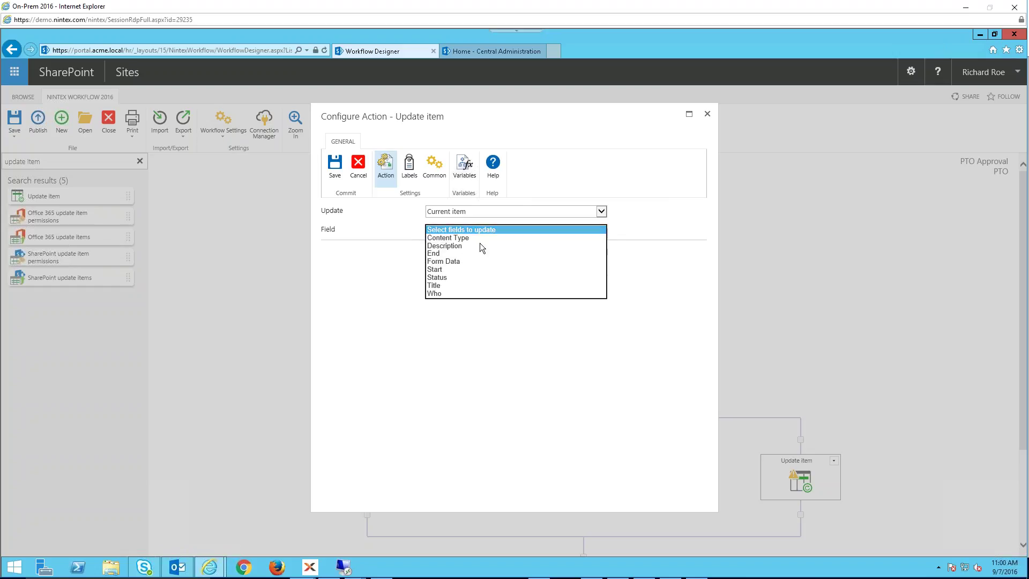
pyautogui.click(440, 277)
pyautogui.click(640, 253)
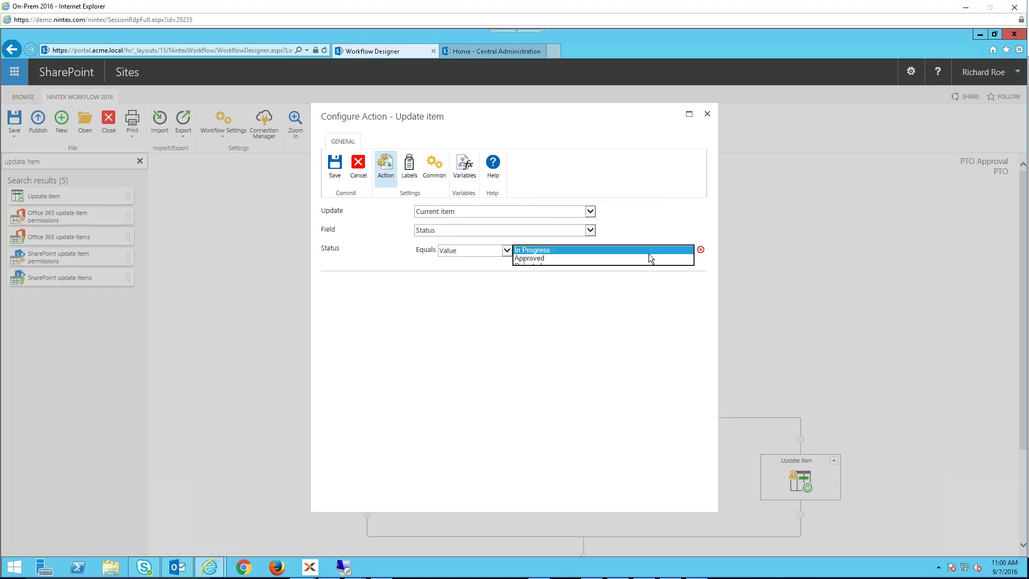
pyautogui.click(533, 258)
pyautogui.click(335, 166)
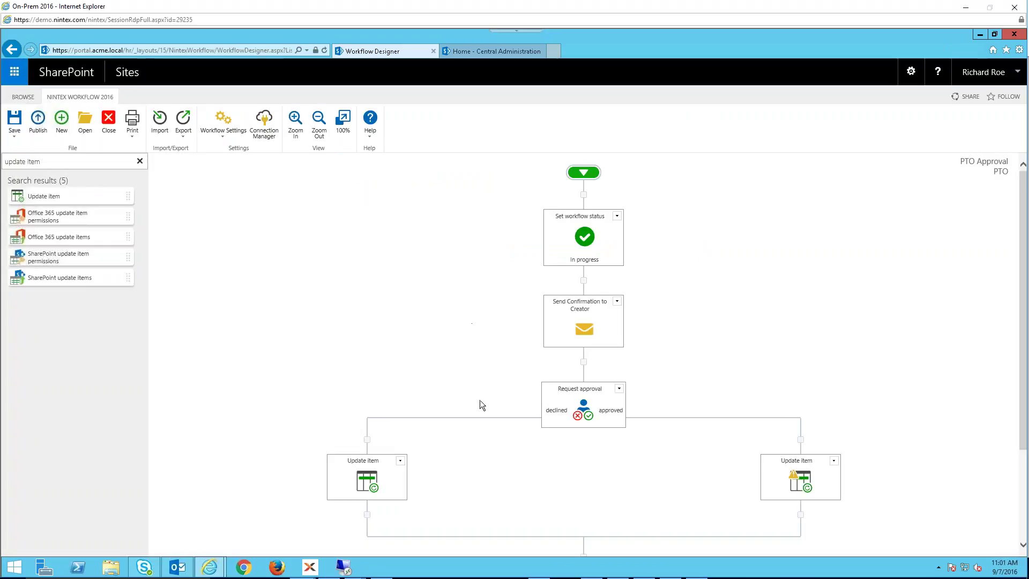
pyautogui.click(367, 439)
# - Set the approved branch's Update item to change the current item's Status to Approved, and save
pyautogui.doubleClick(802, 484)
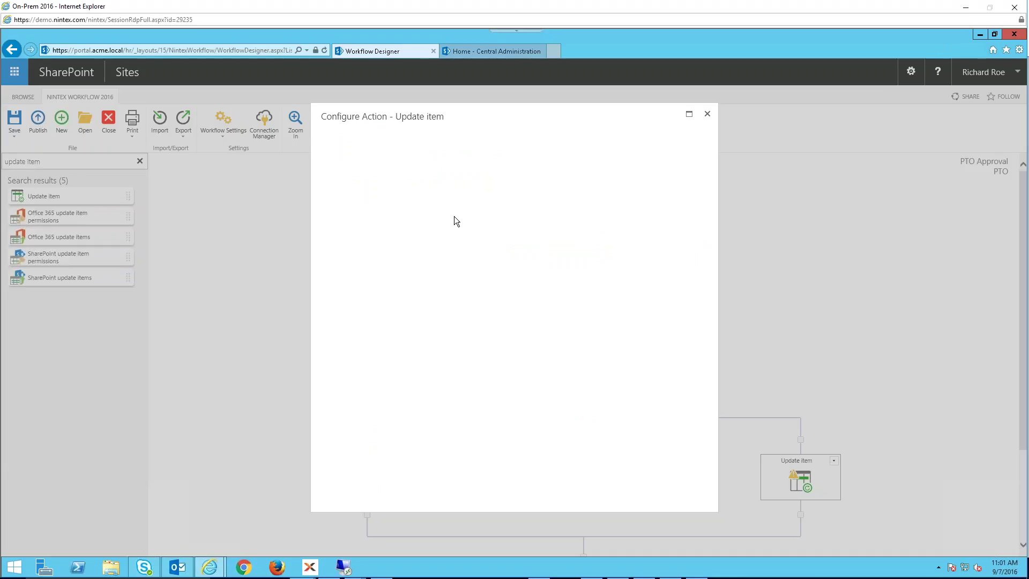
pyautogui.click(600, 230)
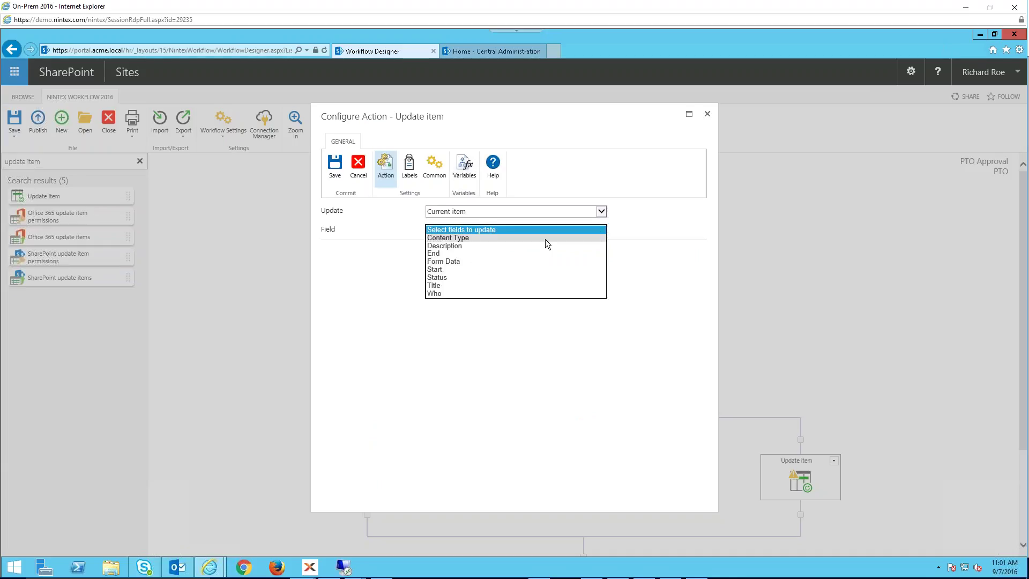
pyautogui.click(444, 277)
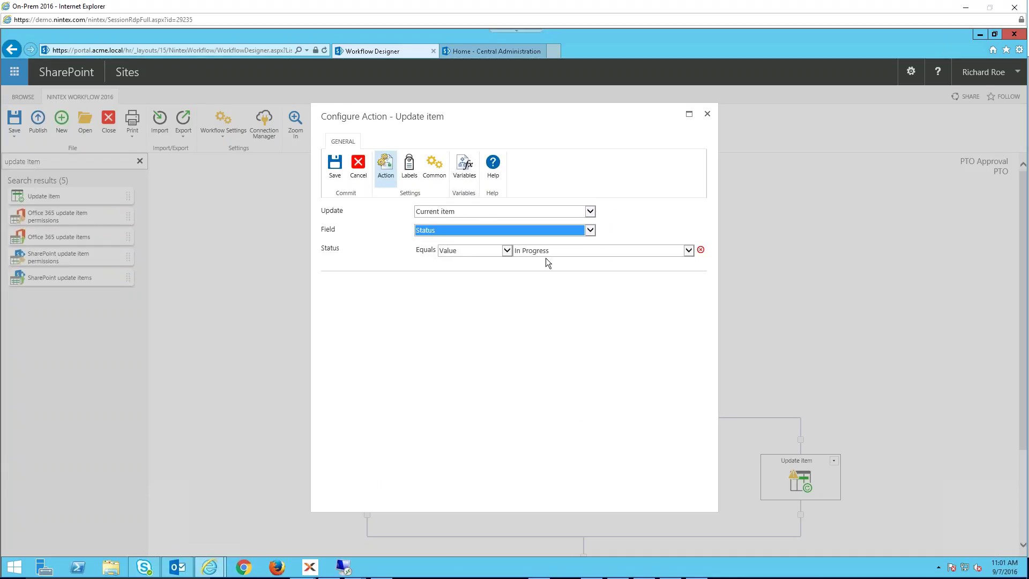
pyautogui.click(687, 251)
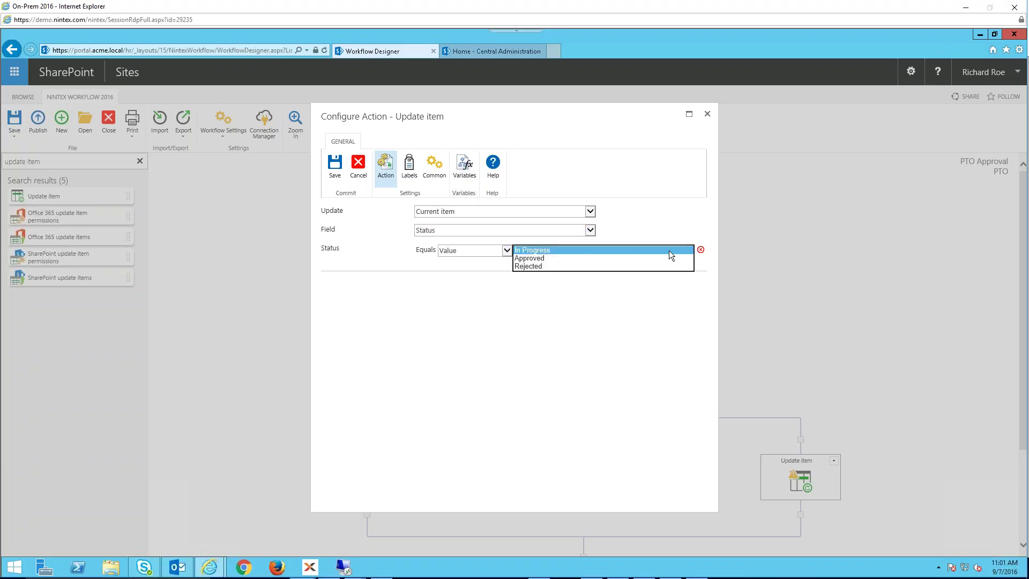
pyautogui.click(561, 266)
pyautogui.click(338, 166)
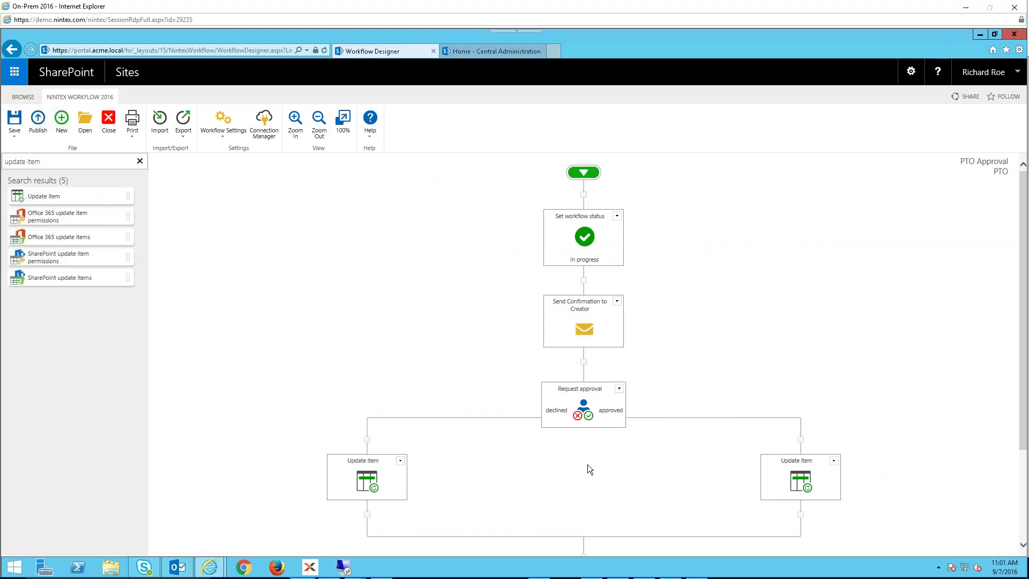
# - Copy Send Confirmation to Creator, paste it above the Complete status step, and open the copy
pyautogui.scroll(-2, 747, 392)
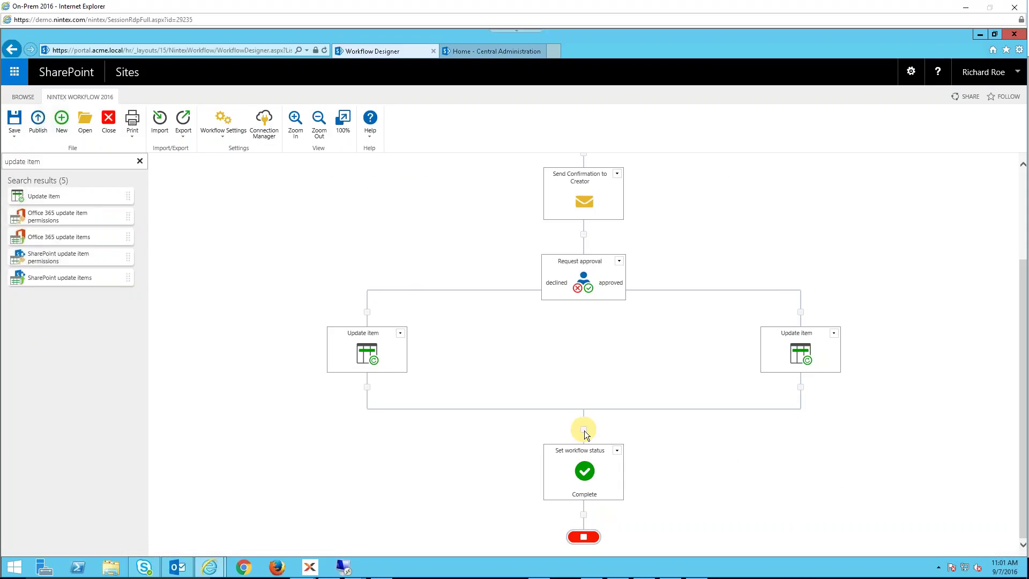
pyautogui.click(616, 175)
pyautogui.click(559, 205)
pyautogui.click(583, 430)
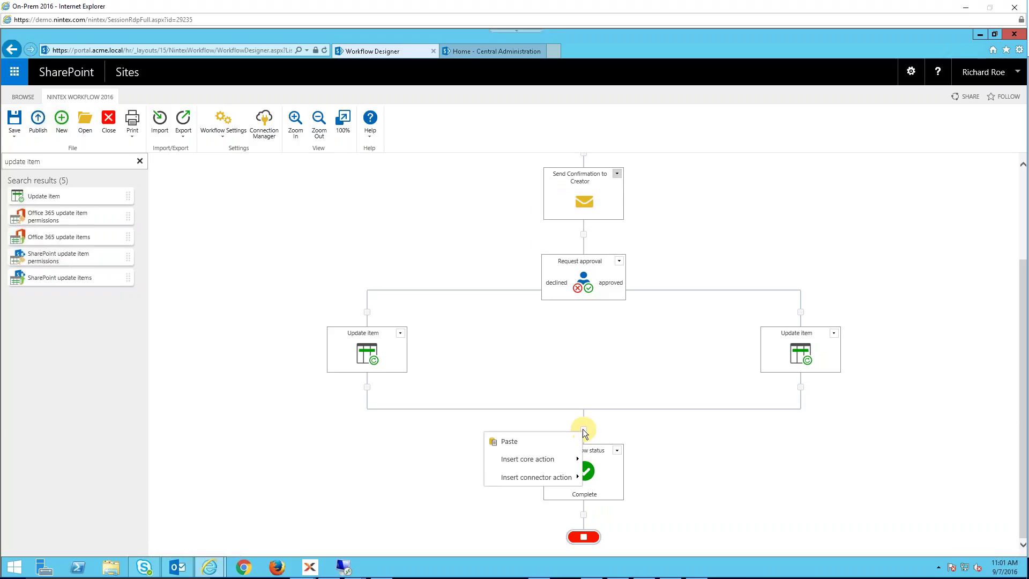
pyautogui.click(514, 443)
pyautogui.doubleClick(582, 480)
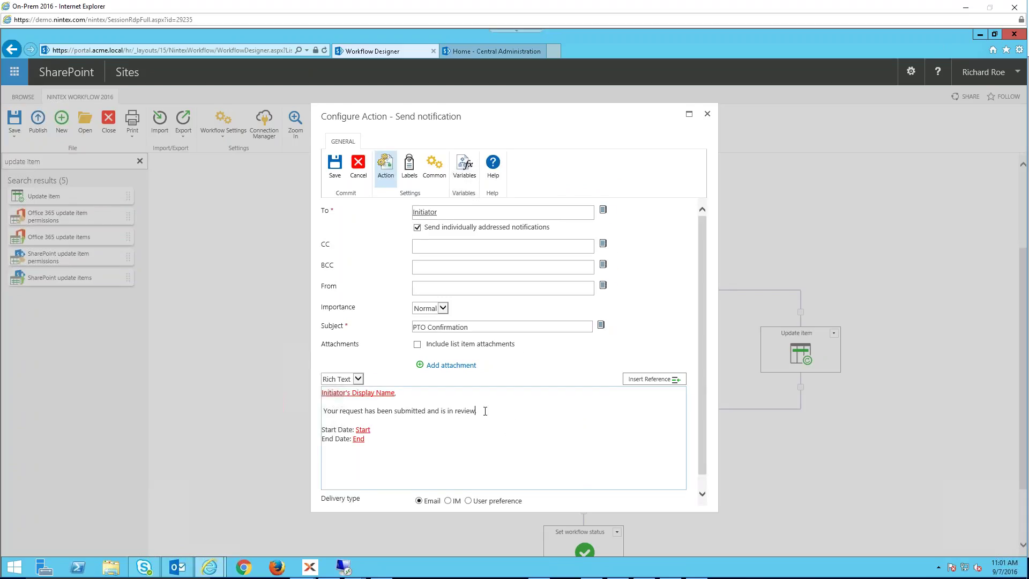
# - Replace 'submitted and is in review' at the end of the message body with the item's Status reference
pyautogui.moveTo(478, 410); pyautogui.dragTo(402, 414)
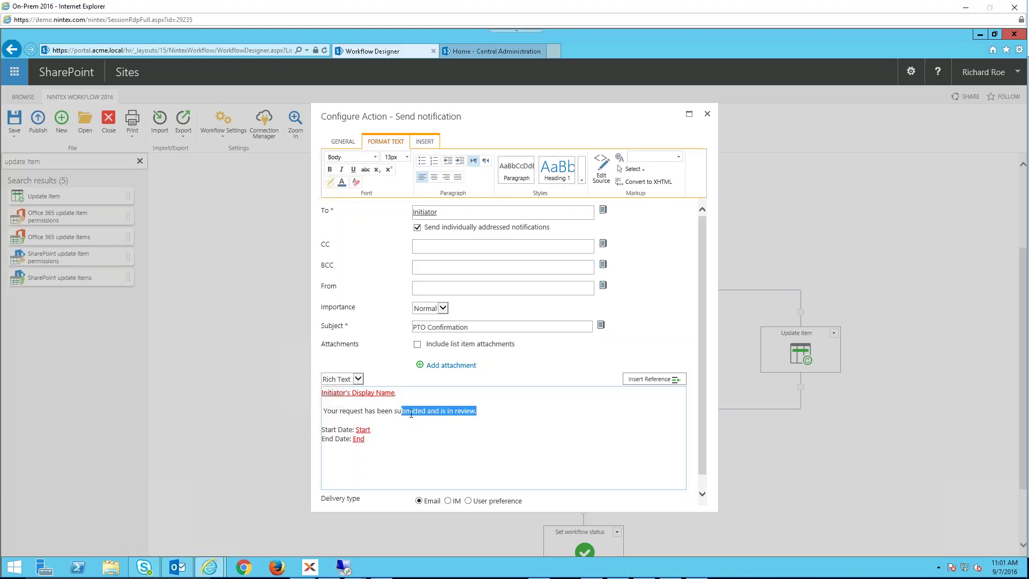
pyautogui.press('BackSpace')
pyautogui.press('BackSpace')
pyautogui.press('BackSpace')
pyautogui.click(660, 381)
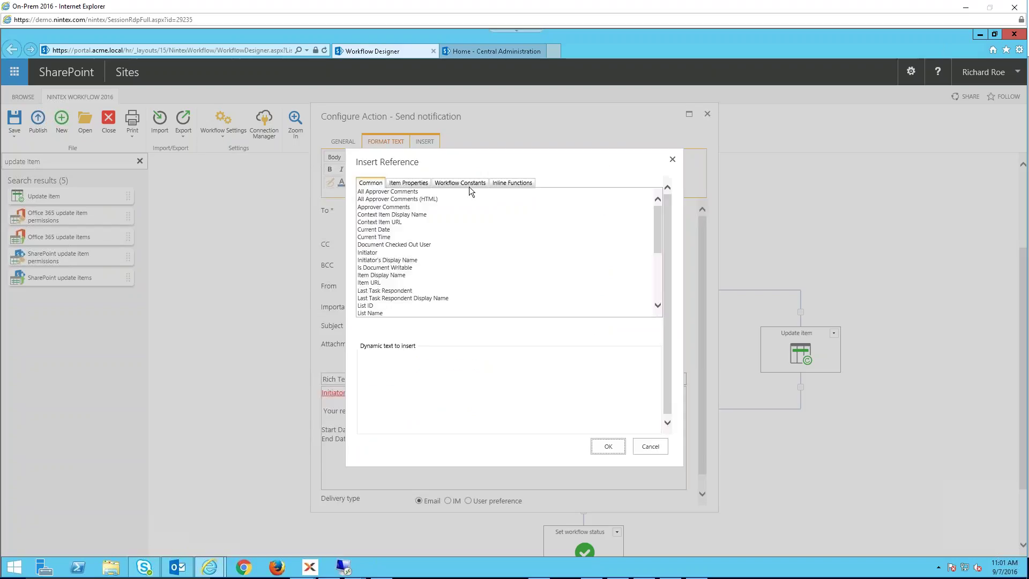
pyautogui.click(408, 183)
pyautogui.moveTo(388, 236); pyautogui.dragTo(374, 299)
pyautogui.doubleClick(373, 299)
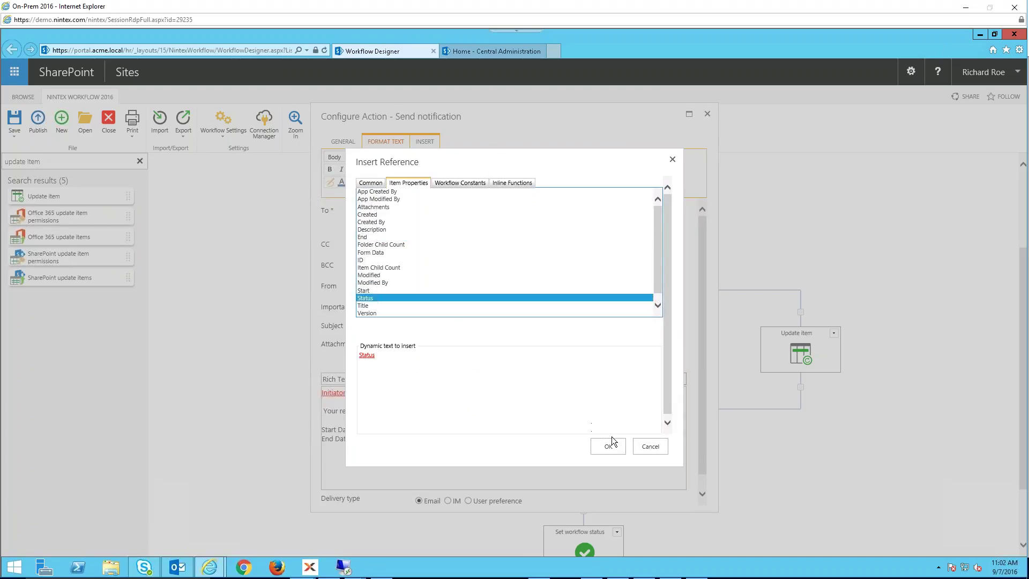
pyautogui.click(608, 447)
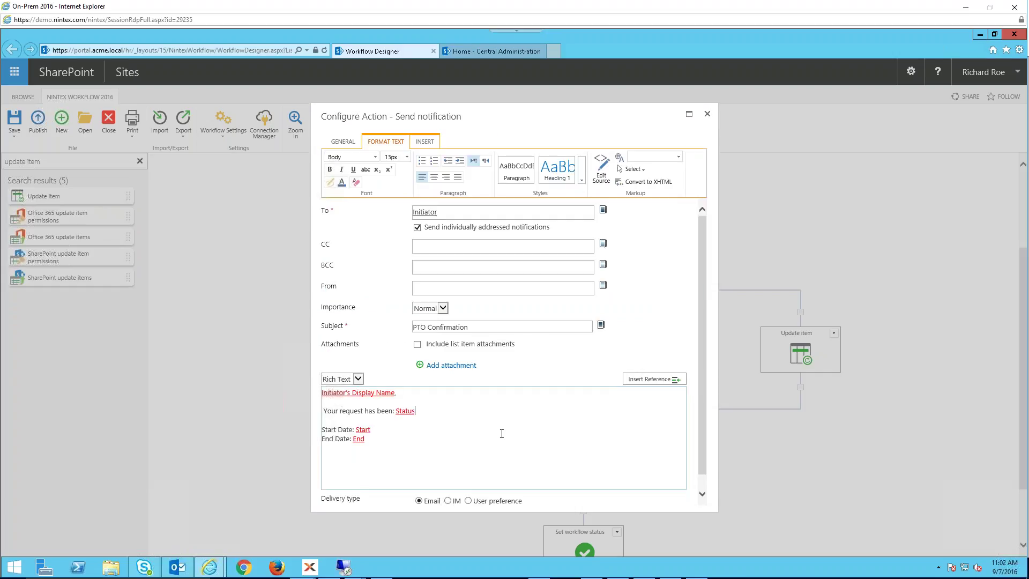
# - Change the subject to 'PTO Results:' plus the Status reference, and save the notification
pyautogui.doubleClick(455, 329)
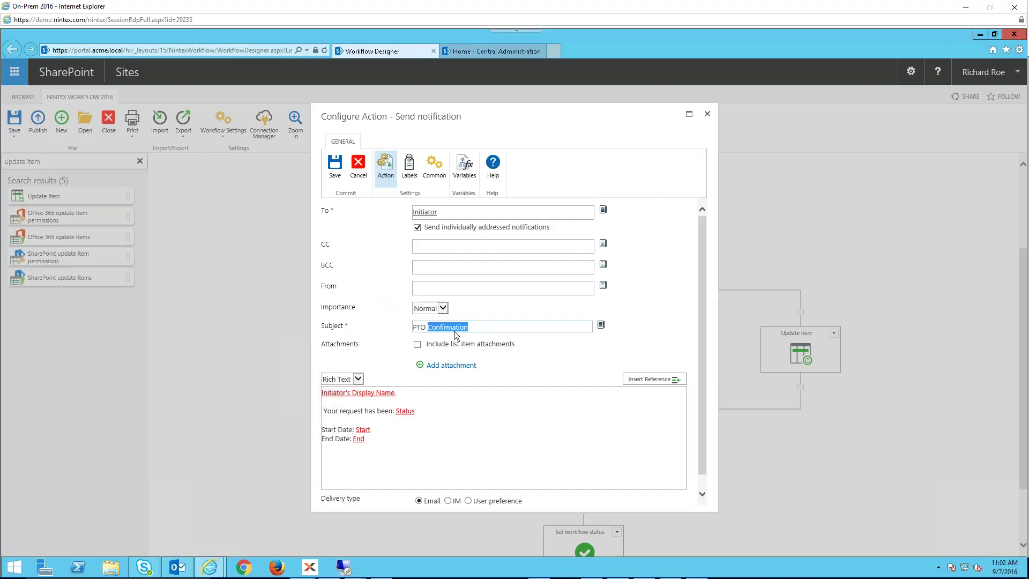
pyautogui.write('Results:')
pyautogui.click(601, 324)
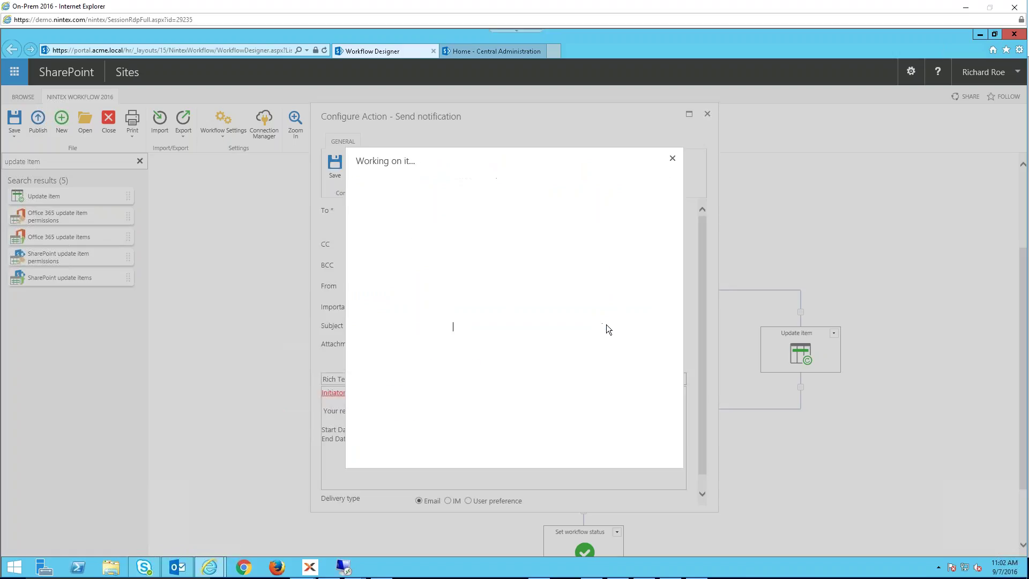
pyautogui.click(409, 182)
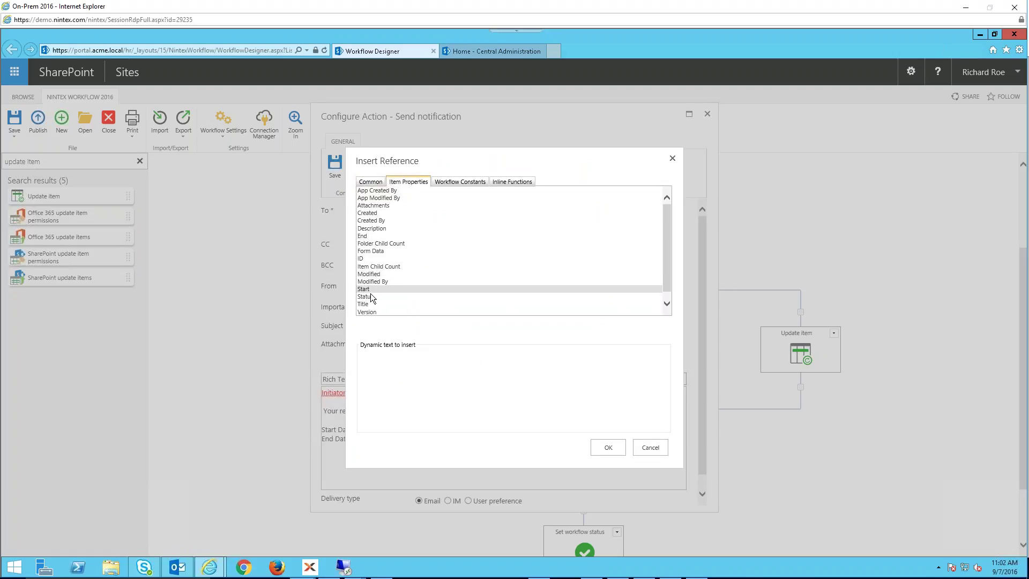
pyautogui.click(366, 296)
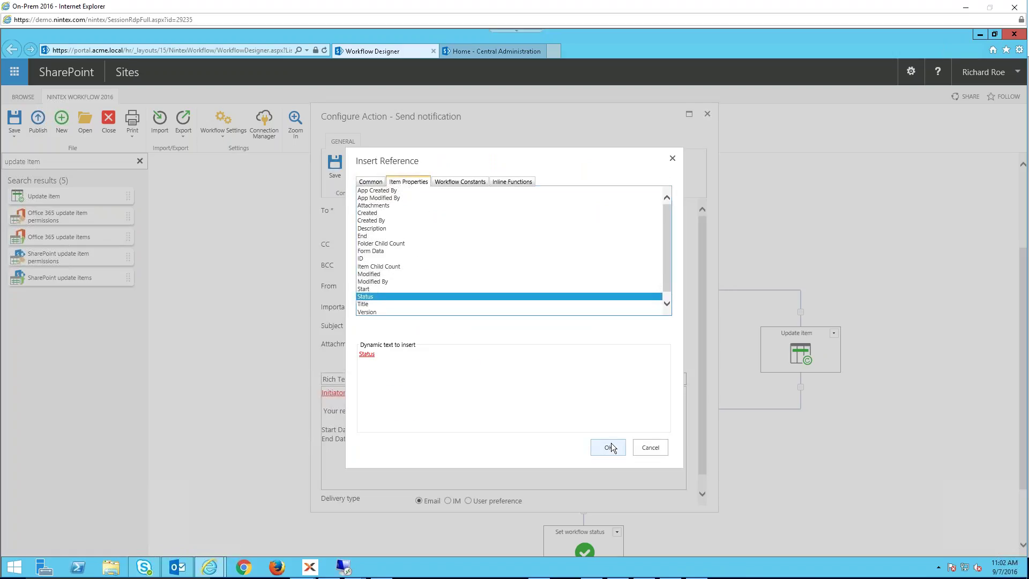
pyautogui.click(611, 443)
pyautogui.click(334, 166)
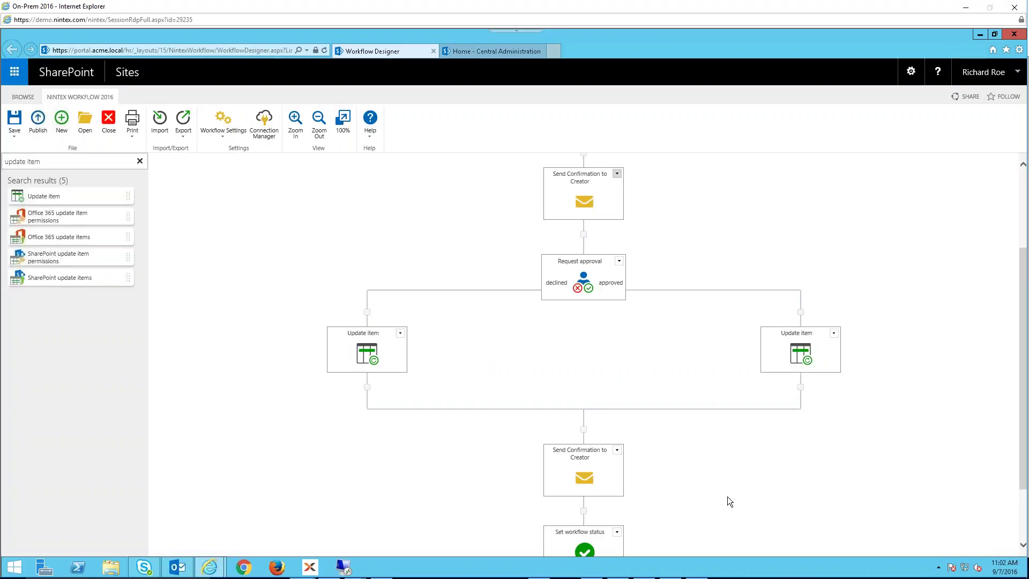
pyautogui.scroll(-2, 700, 477)
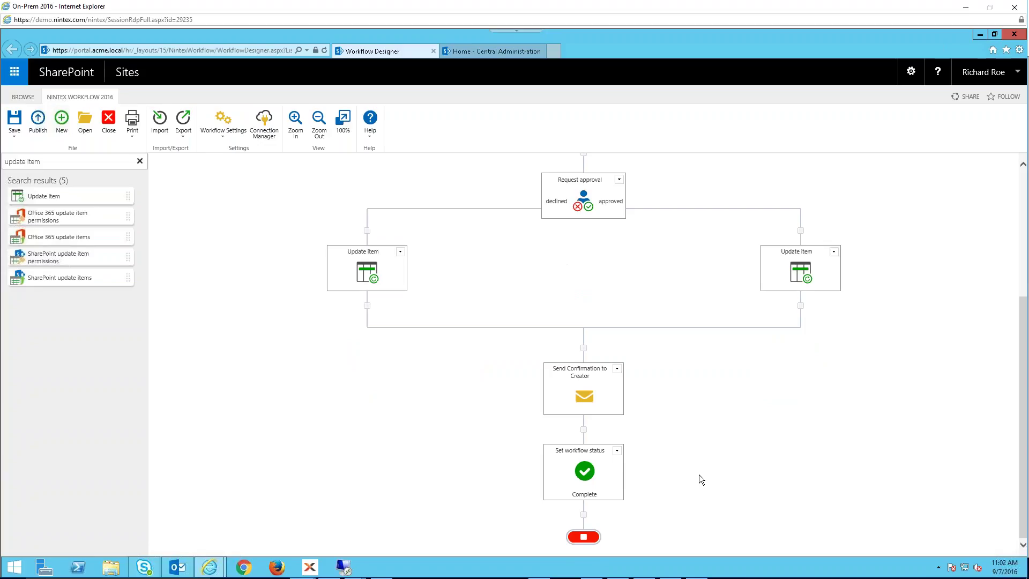
pyautogui.scroll(5, 699, 474)
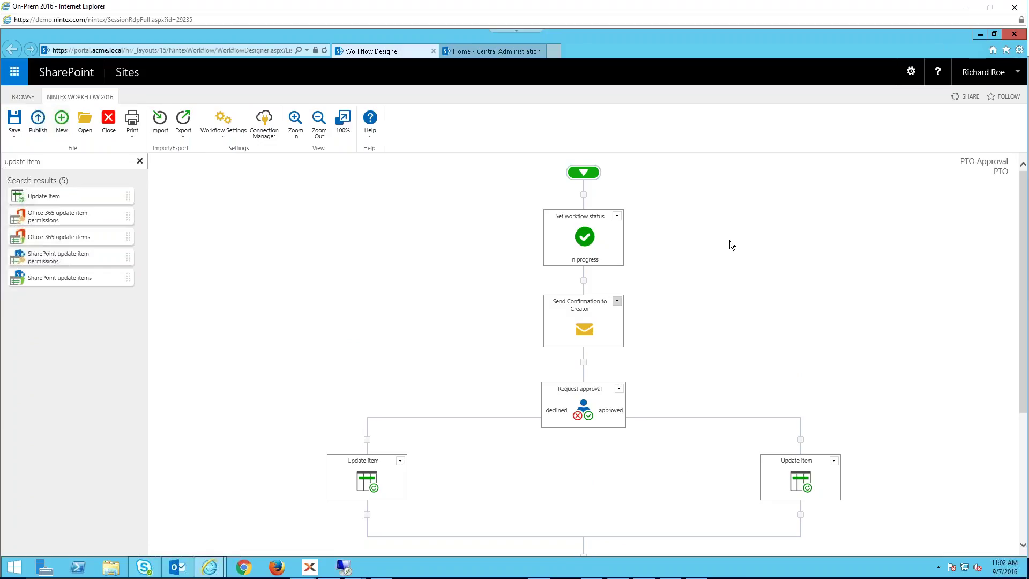
# - Publish the PTO Approval workflow as Version 1.0 and close the workflow designer
pyautogui.click(38, 122)
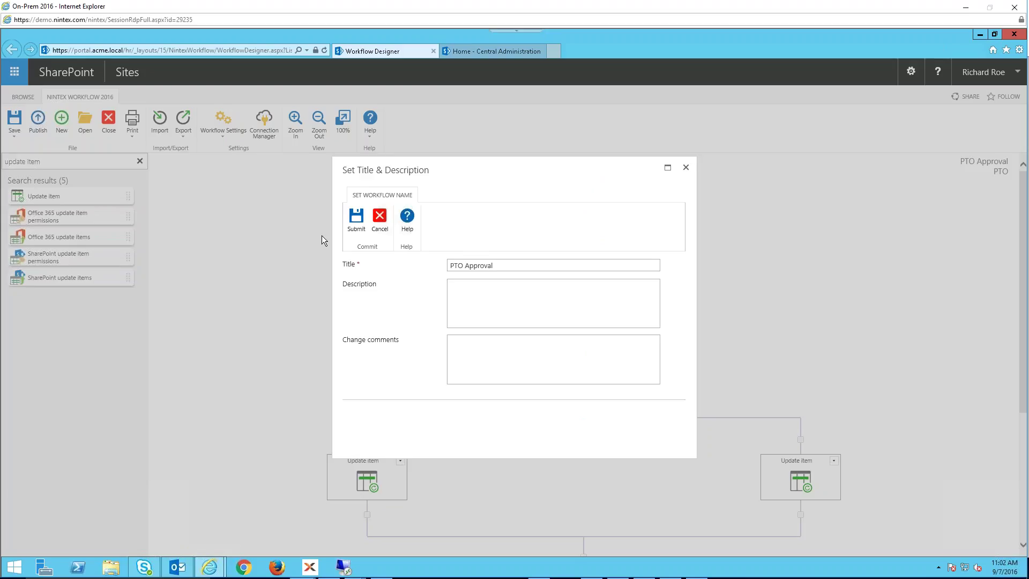
pyautogui.click(358, 220)
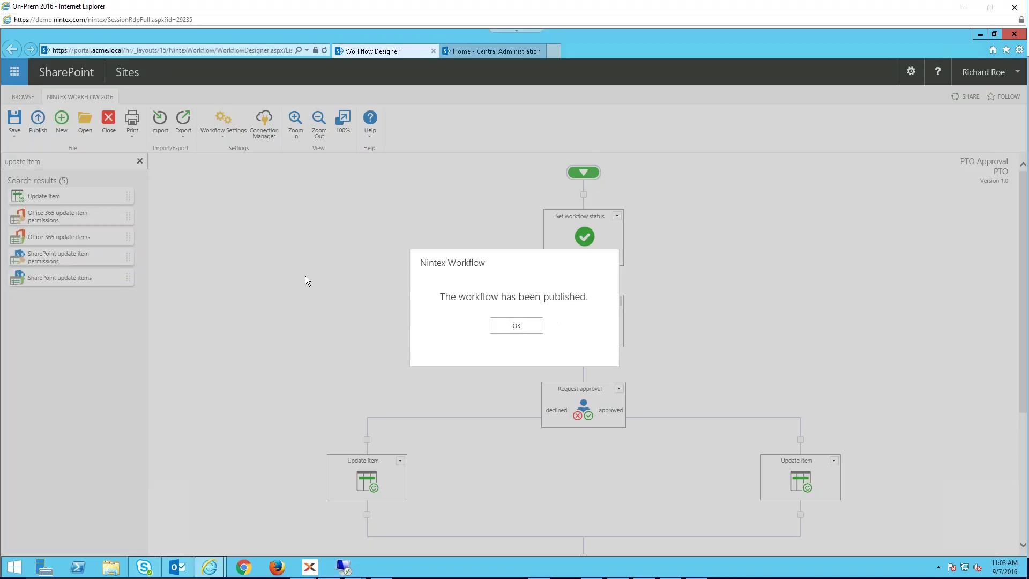
pyautogui.click(515, 326)
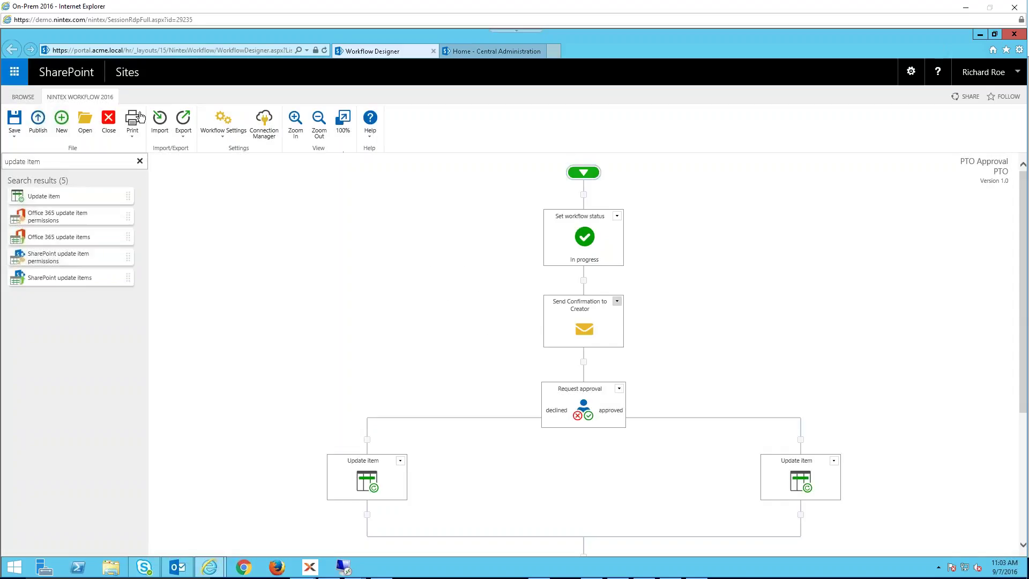
pyautogui.click(110, 124)
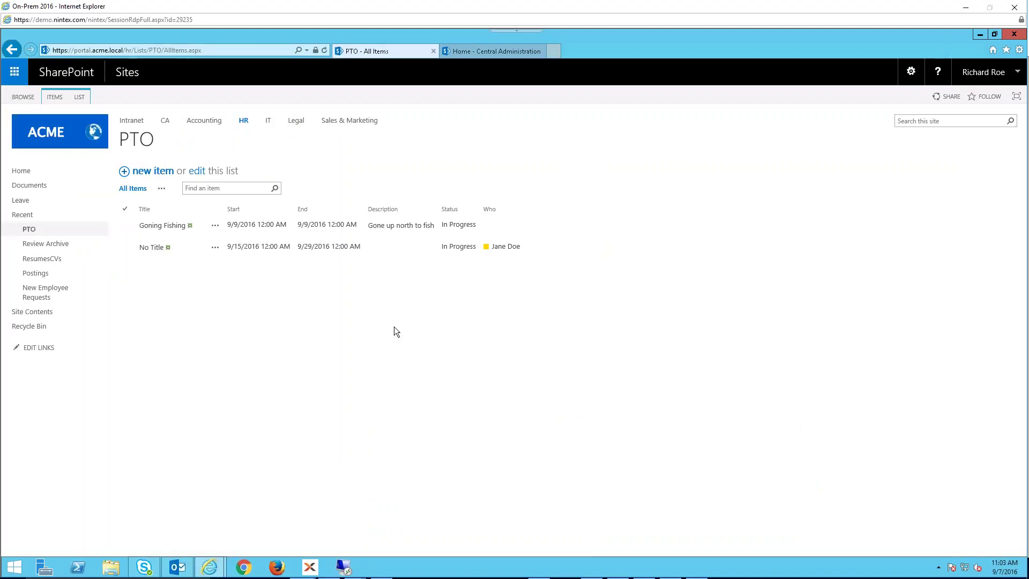
# - Start a new PTO request from 9/8/2016 to 9/8/2016 described as 'Getting sun'
pyautogui.click(145, 172)
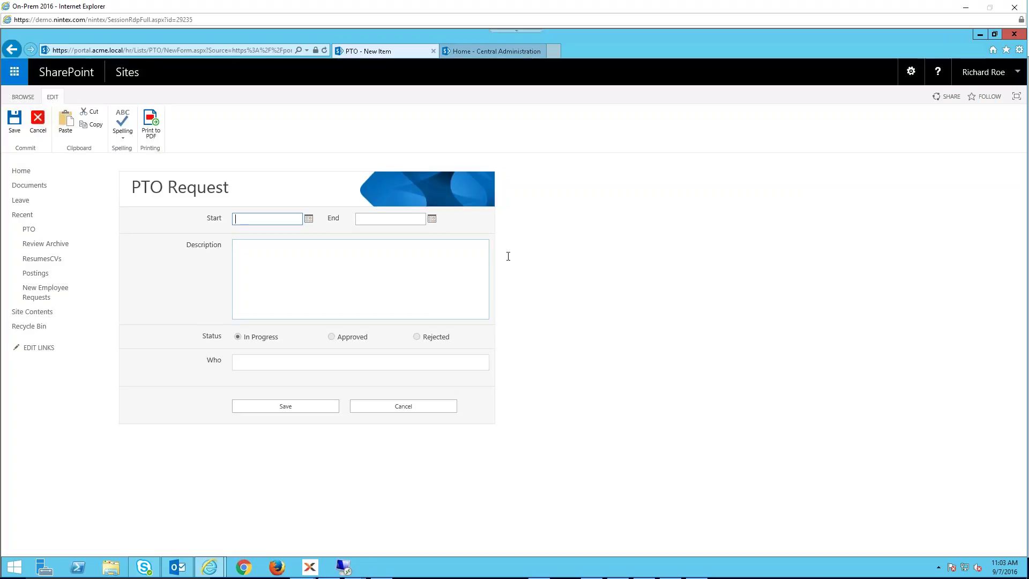
pyautogui.click(308, 219)
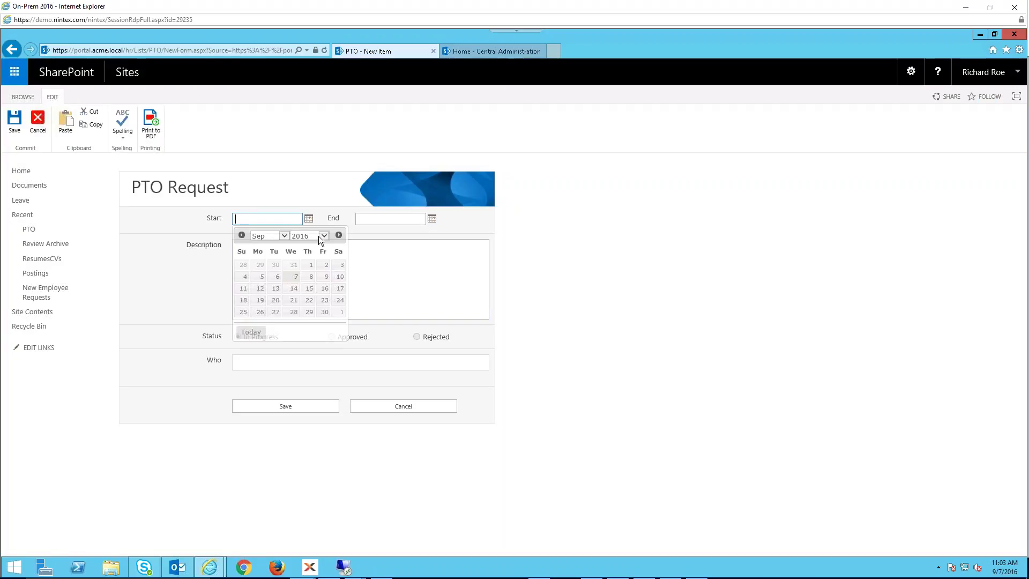
pyautogui.click(309, 276)
pyautogui.click(432, 218)
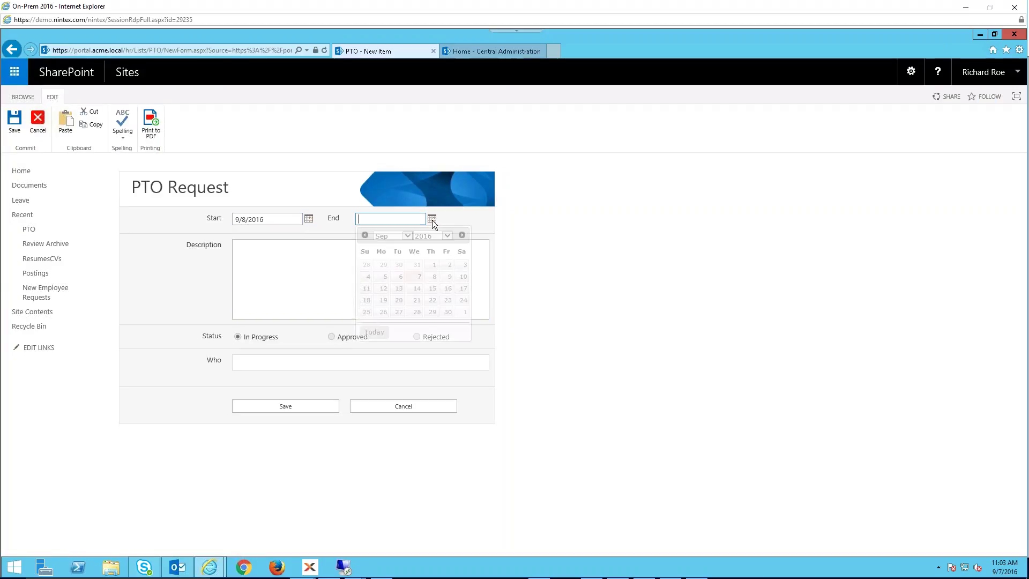
pyautogui.click(430, 279)
pyautogui.click(310, 264)
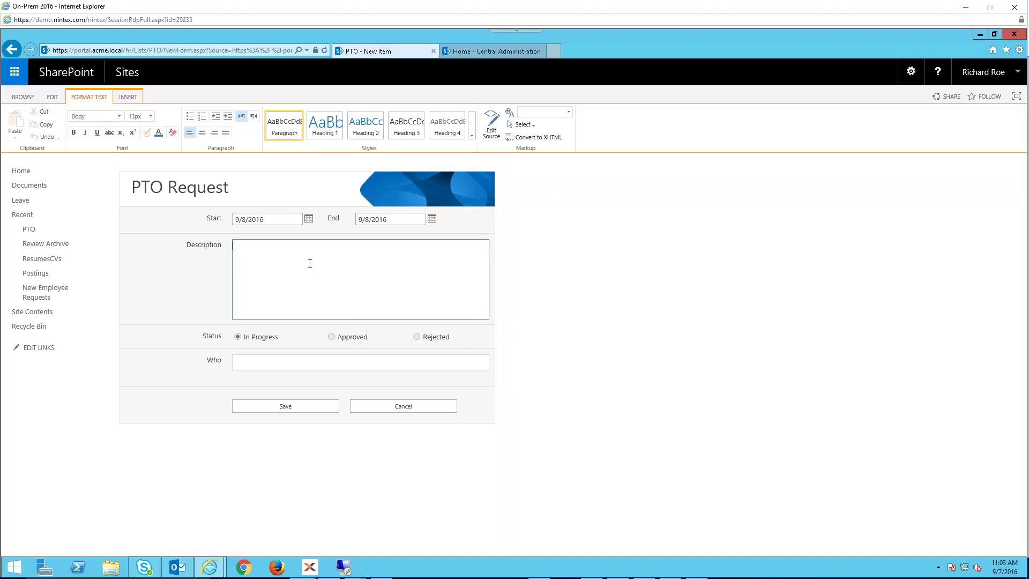
pyautogui.write('G')
pyautogui.press('BackSpace')
pyautogui.write('Getting sun.')
# - Pick the requesting person in Who, save the request, and refresh the PTO list
pyautogui.click(251, 364)
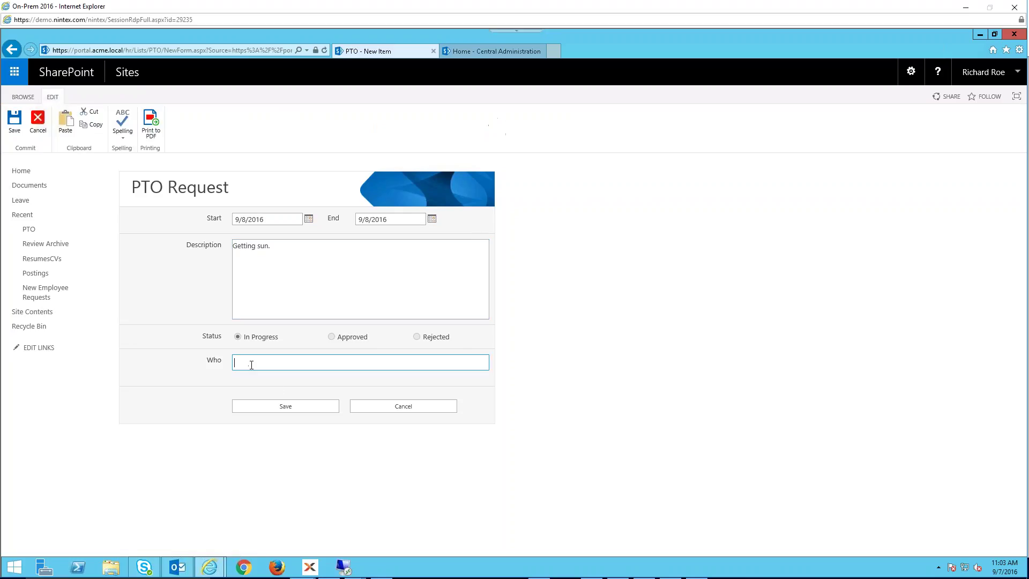
pyautogui.write('richar')
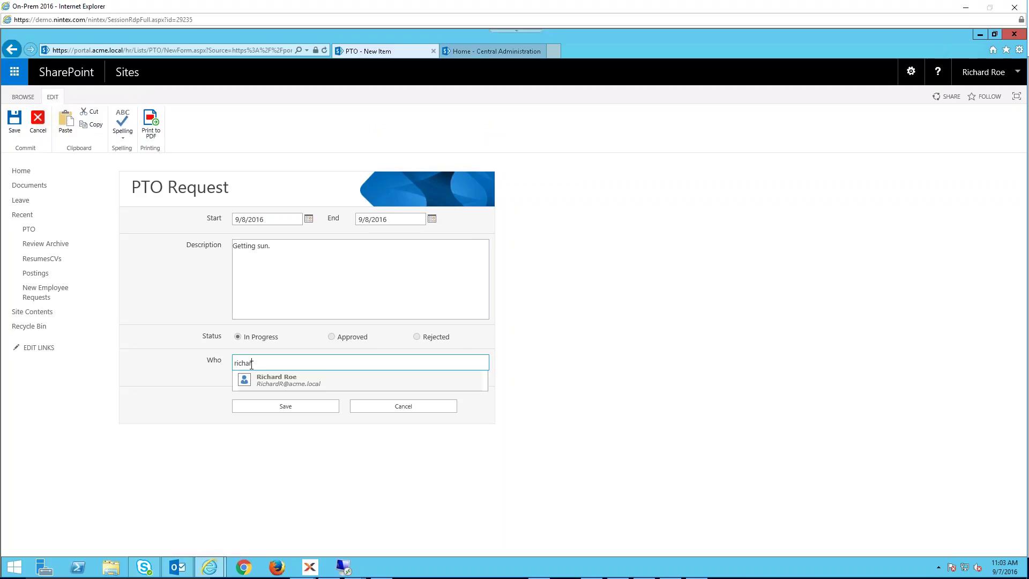
pyautogui.click(282, 380)
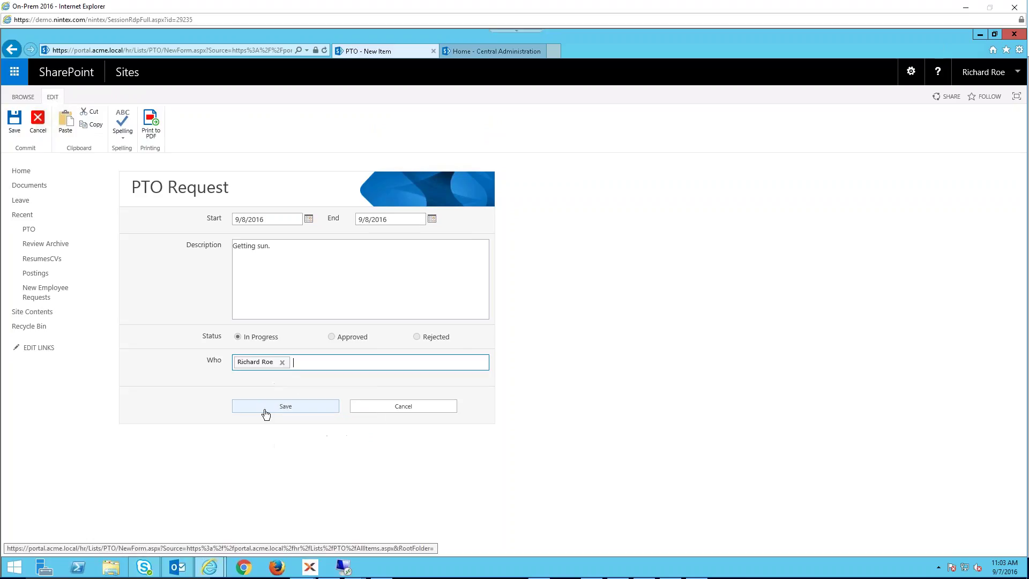
pyautogui.click(260, 406)
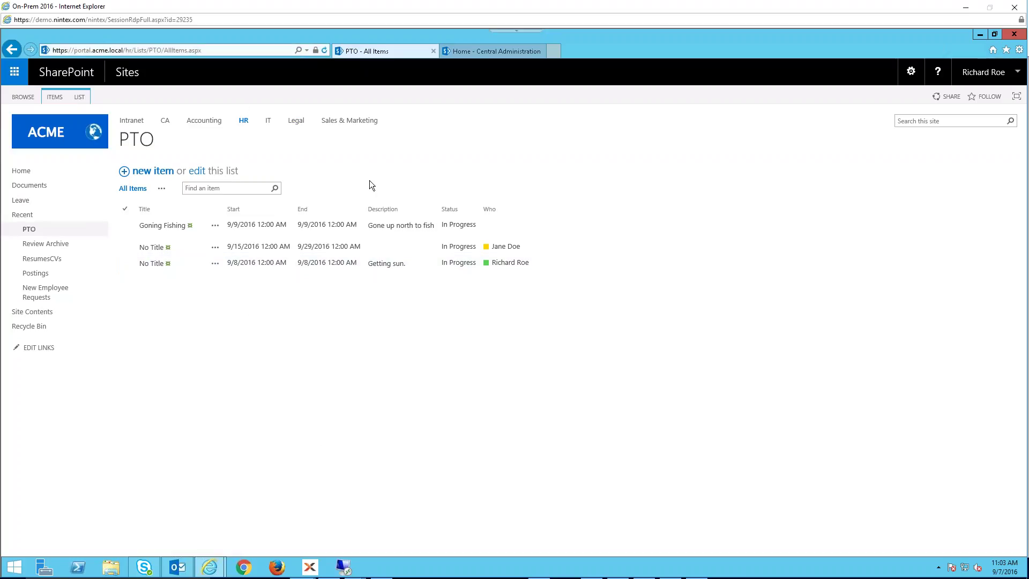
pyautogui.press('F5')
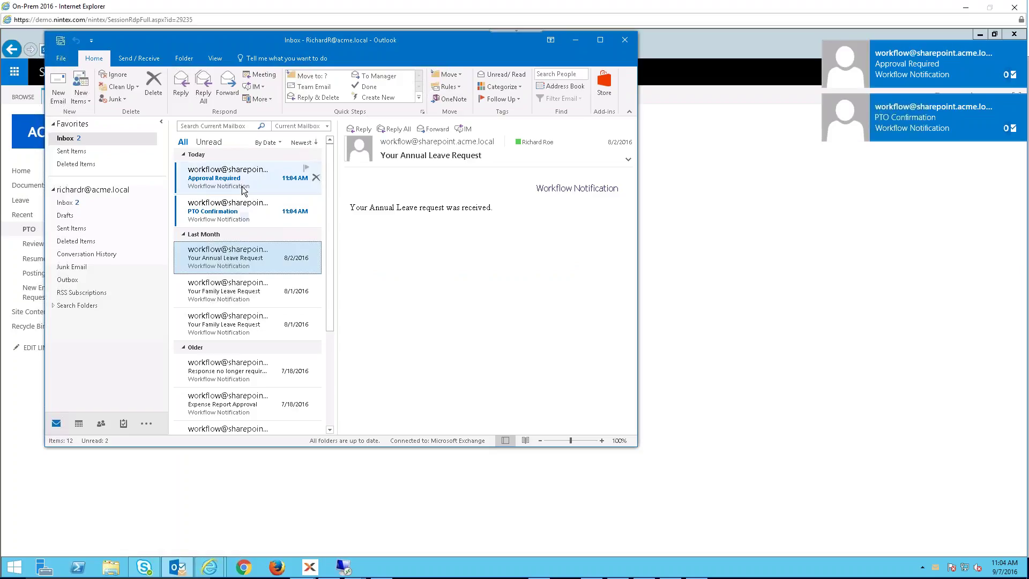
# - Open the PTO Confirmation email in its own window, review its status and dates, and close it
pyautogui.click(319, 188)
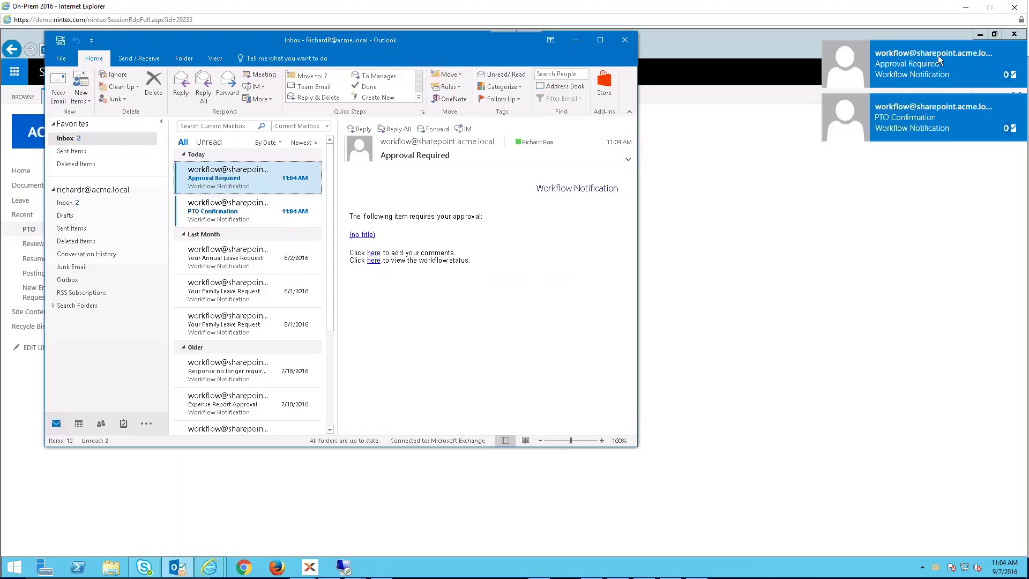
pyautogui.click(232, 216)
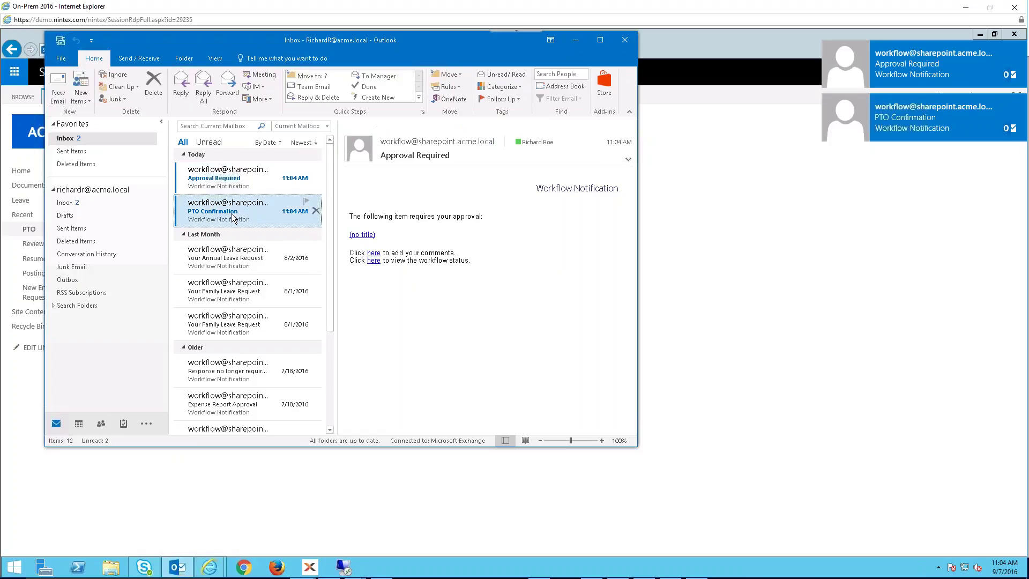
pyautogui.doubleClick(248, 213)
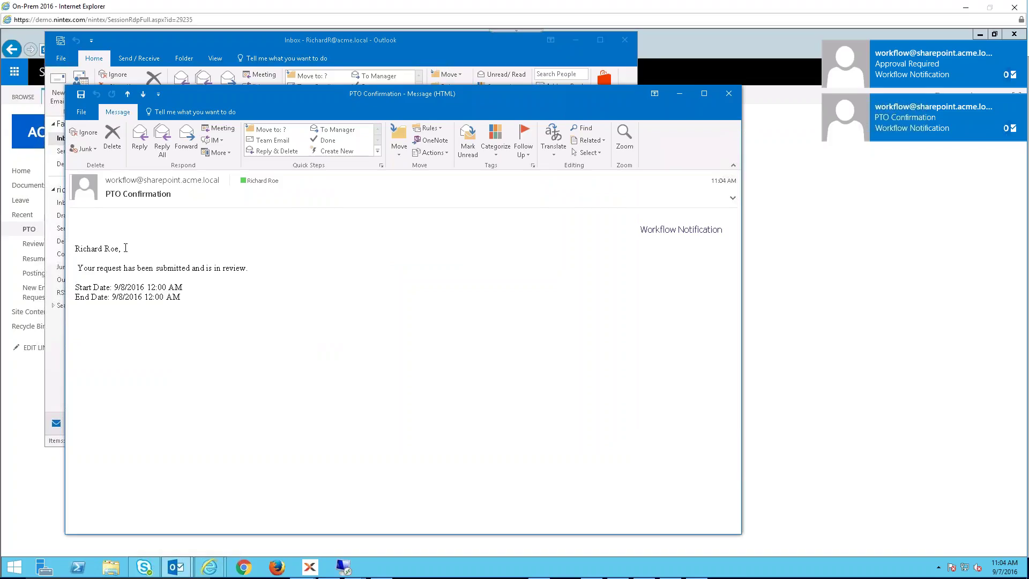
pyautogui.moveTo(125, 248); pyautogui.dragTo(249, 268)
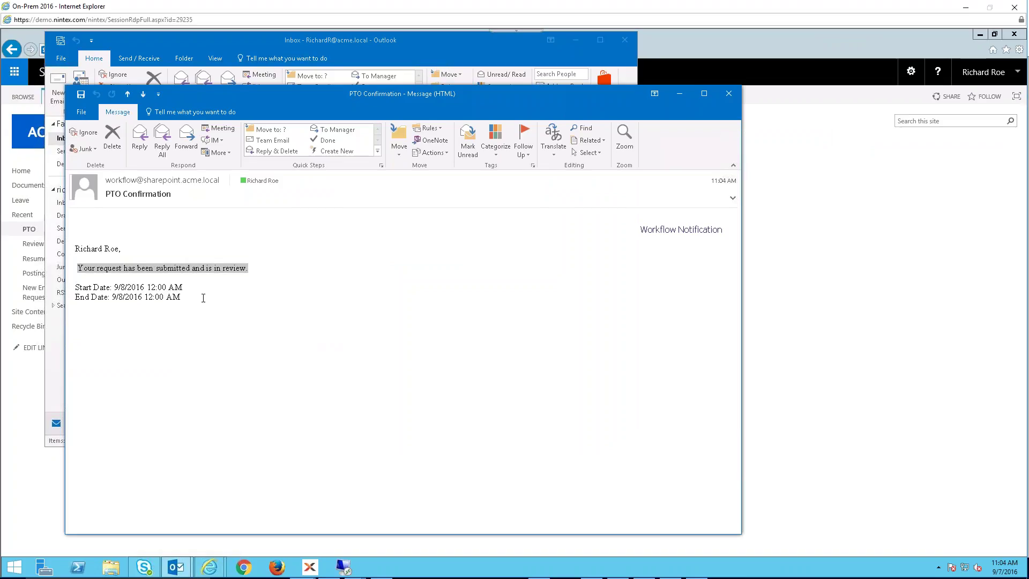
pyautogui.moveTo(117, 287); pyautogui.dragTo(188, 297)
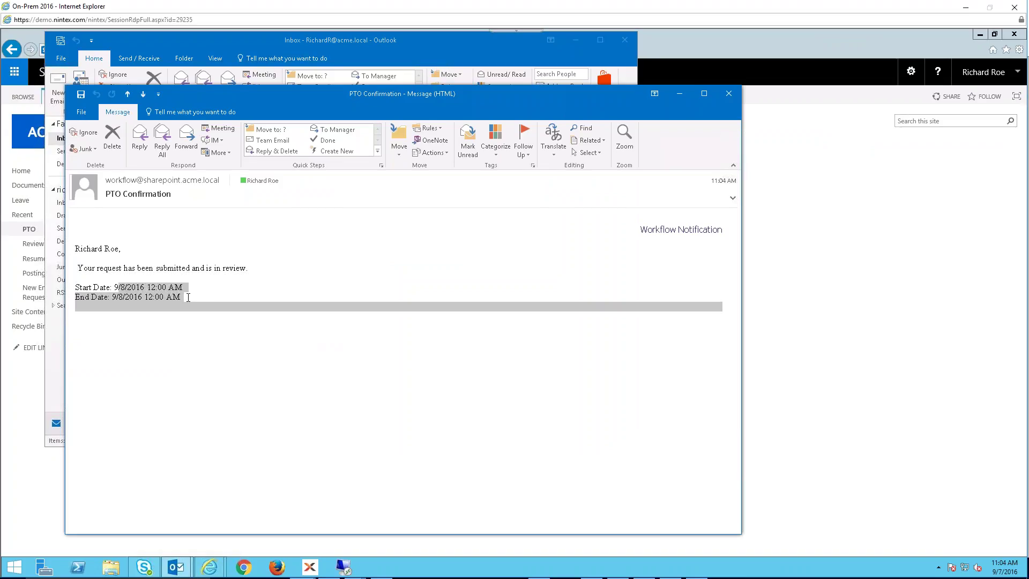
pyautogui.click(189, 298)
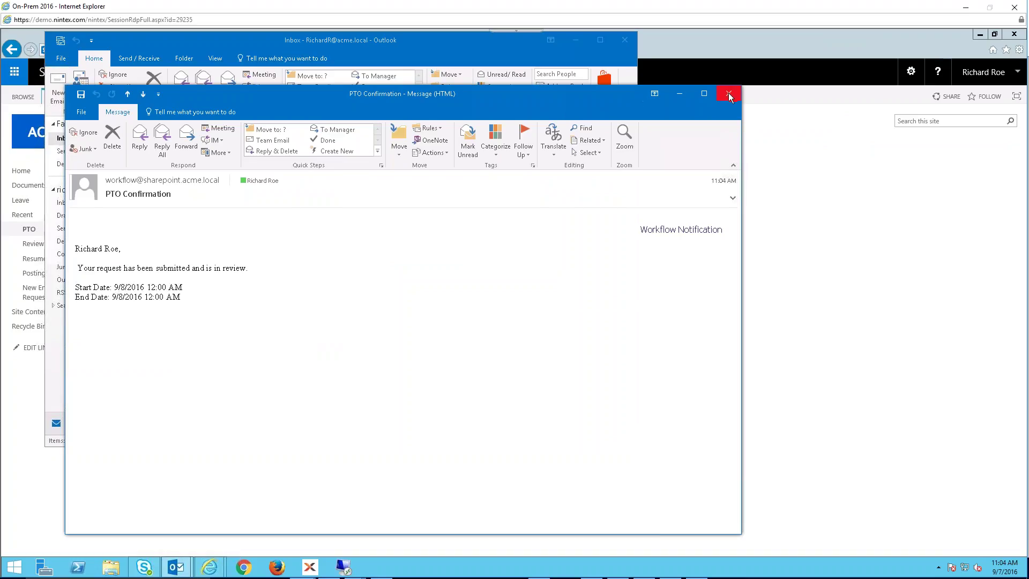
pyautogui.click(728, 94)
# - Follow the Approval Required email's link to the approval task, then return to Outlook
pyautogui.click(261, 184)
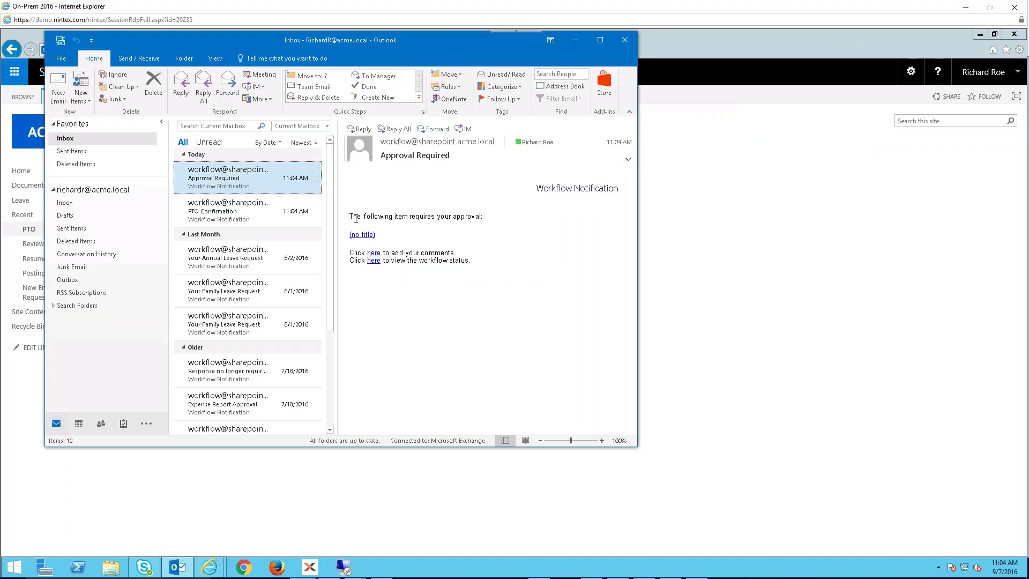
pyautogui.moveTo(347, 217); pyautogui.dragTo(519, 229)
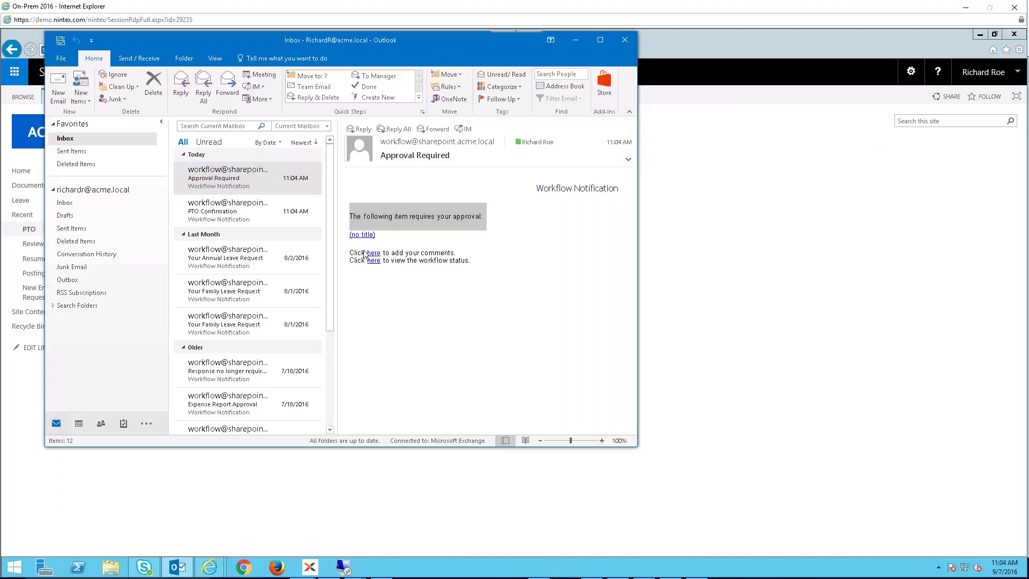
pyautogui.click(436, 281)
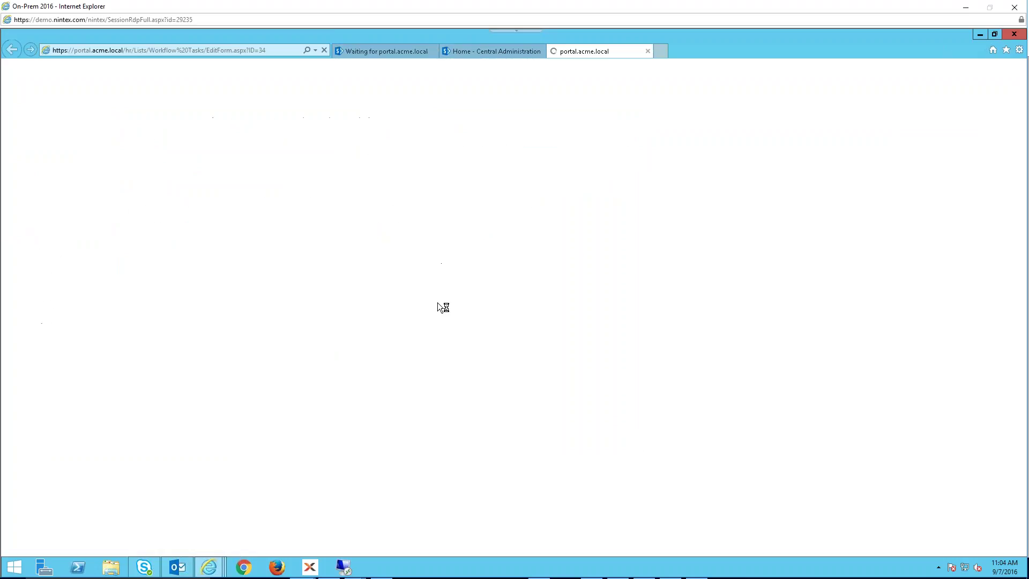
pyautogui.click(177, 566)
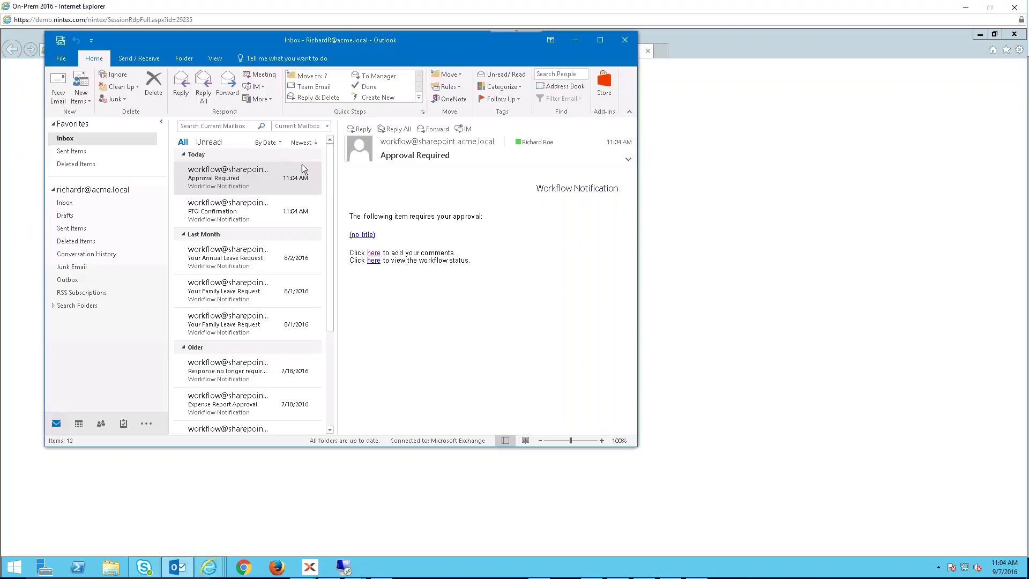
pyautogui.click(258, 180)
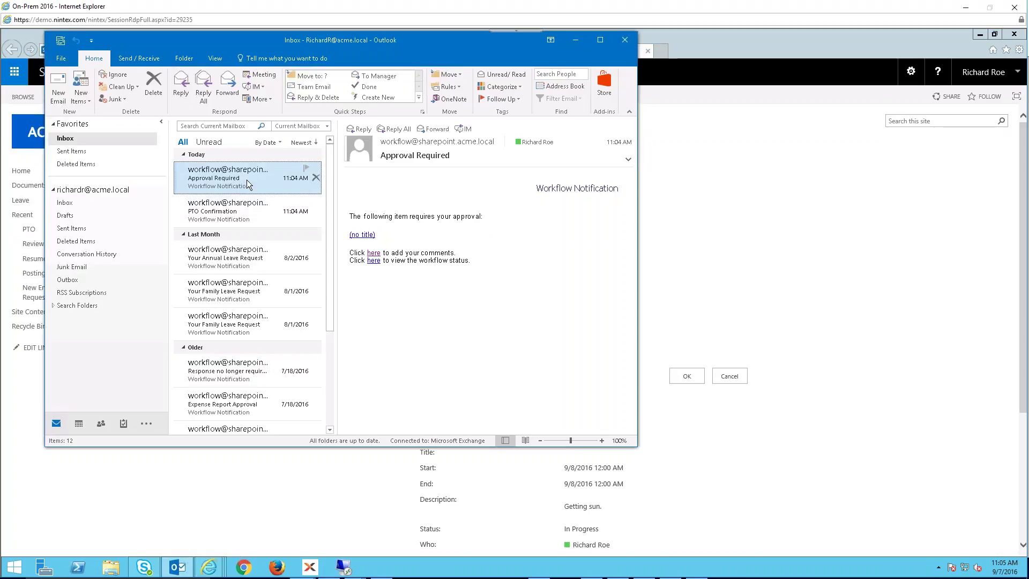
pyautogui.doubleClick(247, 179)
pyautogui.click(139, 140)
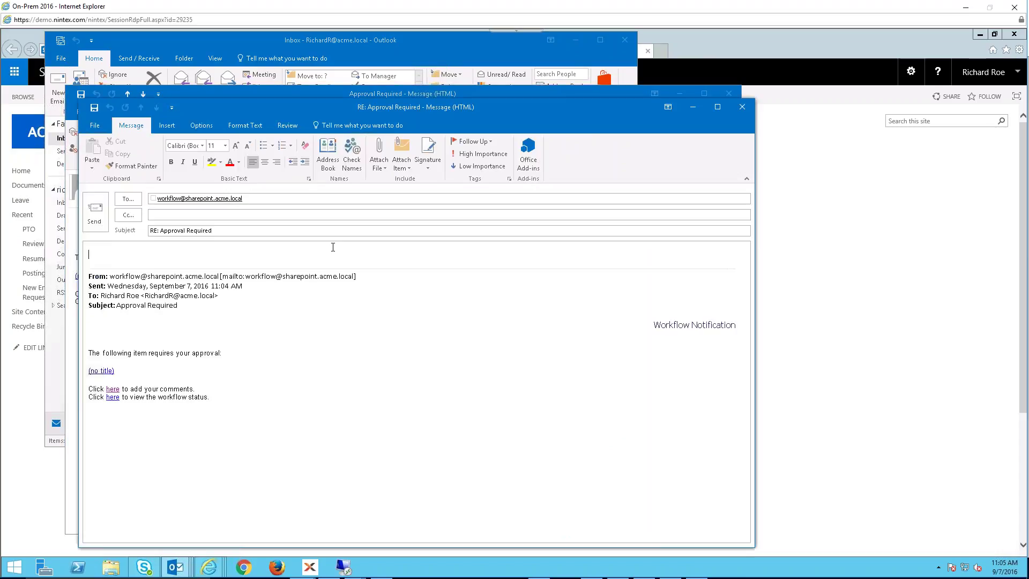
pyautogui.write('yes')
pyautogui.press('BackSpace')
pyautogui.press('BackSpace')
pyautogui.press('BackSpace')
pyautogui.write('no')
pyautogui.click(740, 109)
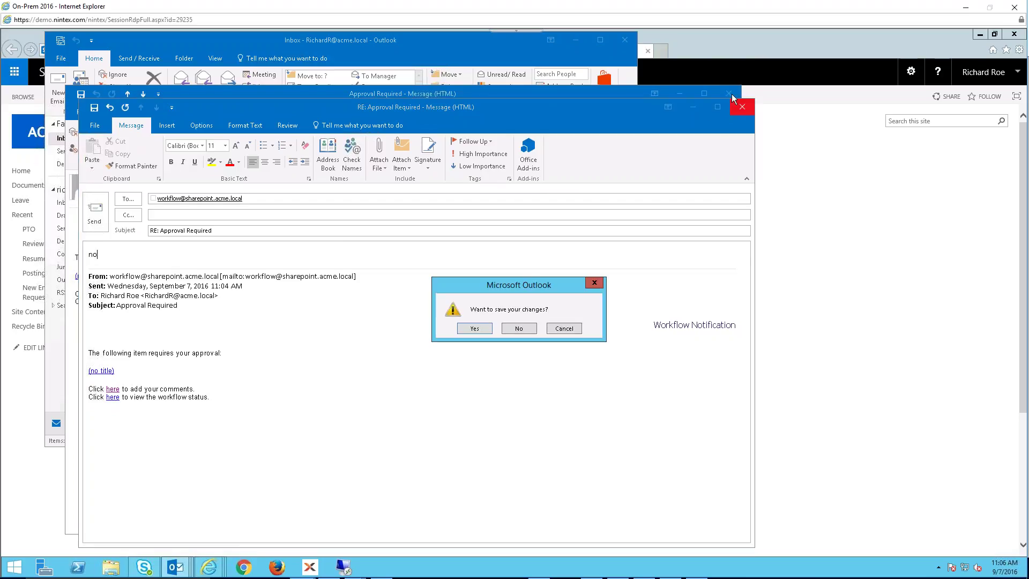
pyautogui.click(521, 329)
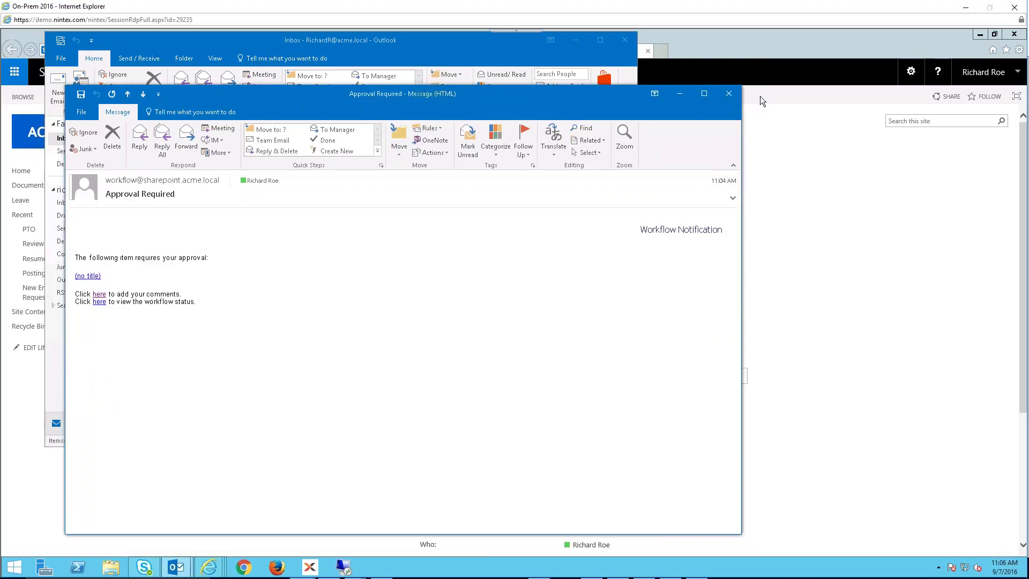
pyautogui.click(729, 95)
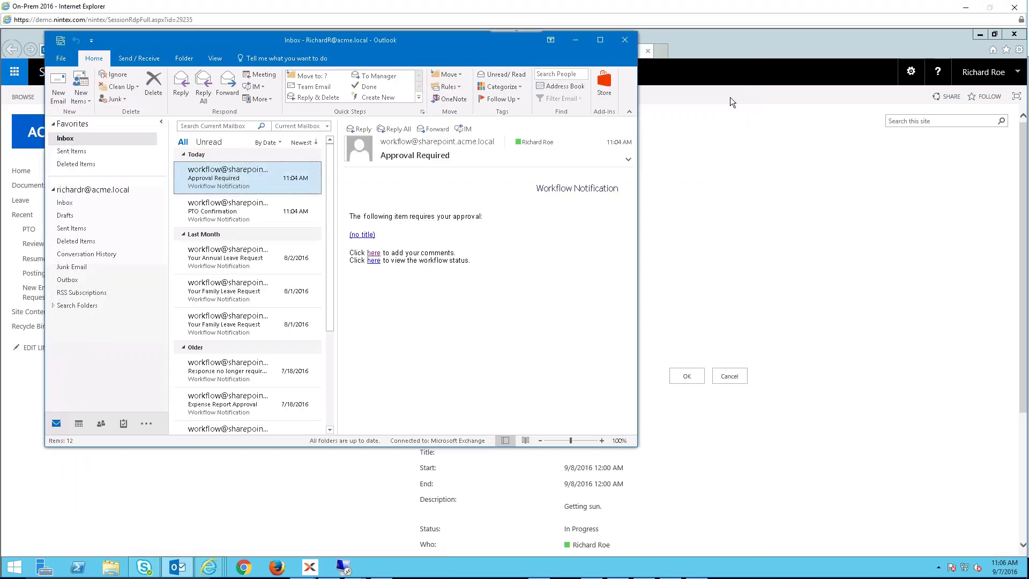
# - Move the Outlook window aside and minimize it to reveal the PTO Review approval page
pyautogui.moveTo(482, 43); pyautogui.dragTo(518, 60)
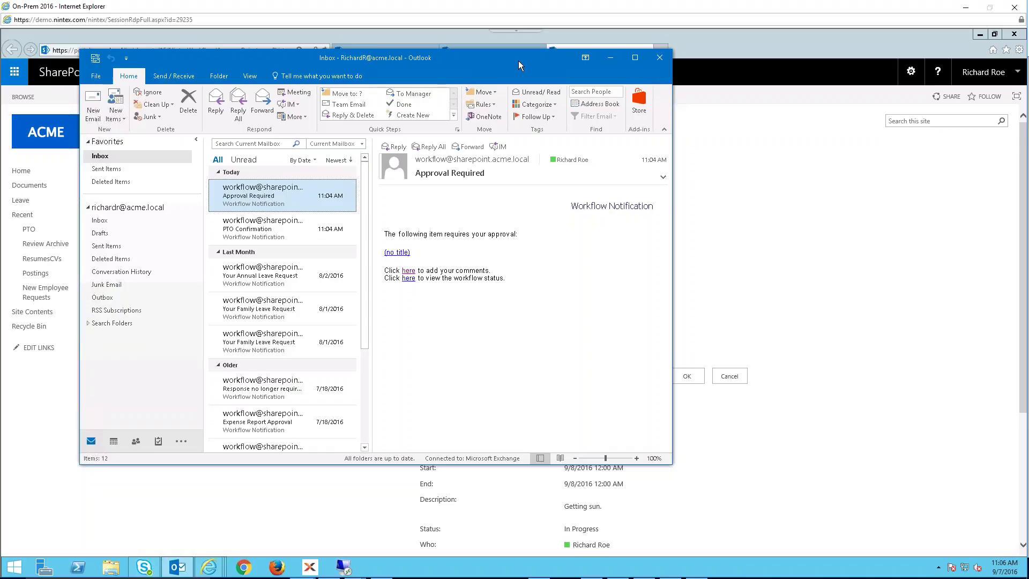
pyautogui.click(609, 58)
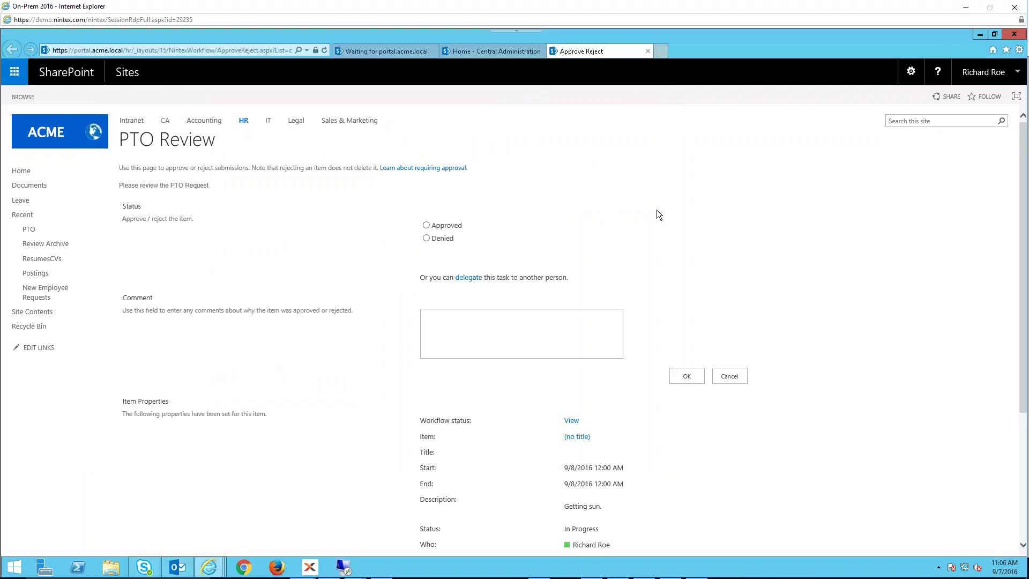
# - Mark the PTO Review task Approved with the comment 'Looks good' and submit it
pyautogui.click(426, 226)
pyautogui.click(480, 320)
pyautogui.write('Looks good')
pyautogui.scroll(-3, 545, 399)
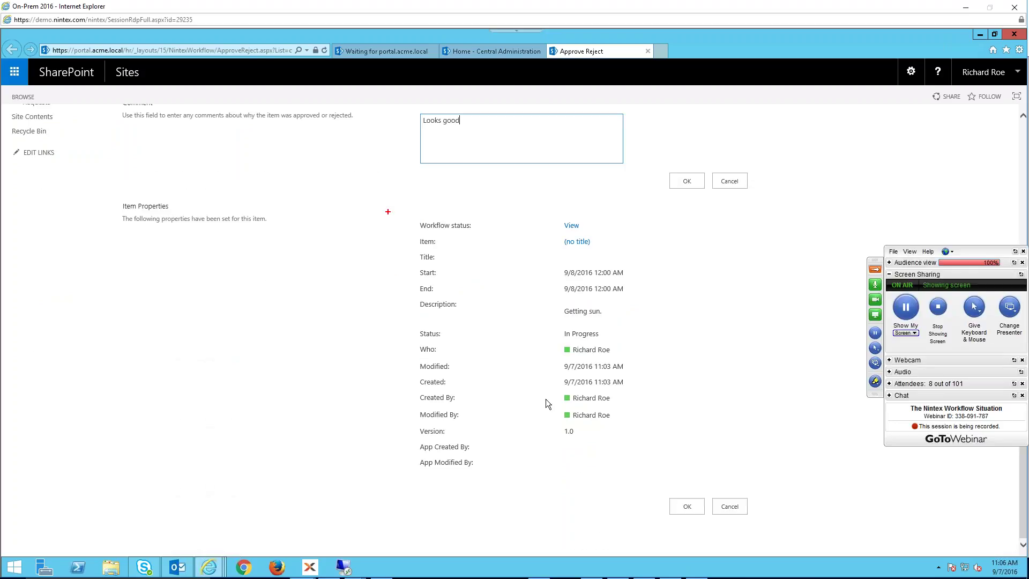
pyautogui.moveTo(651, 364); pyautogui.dragTo(818, 255)
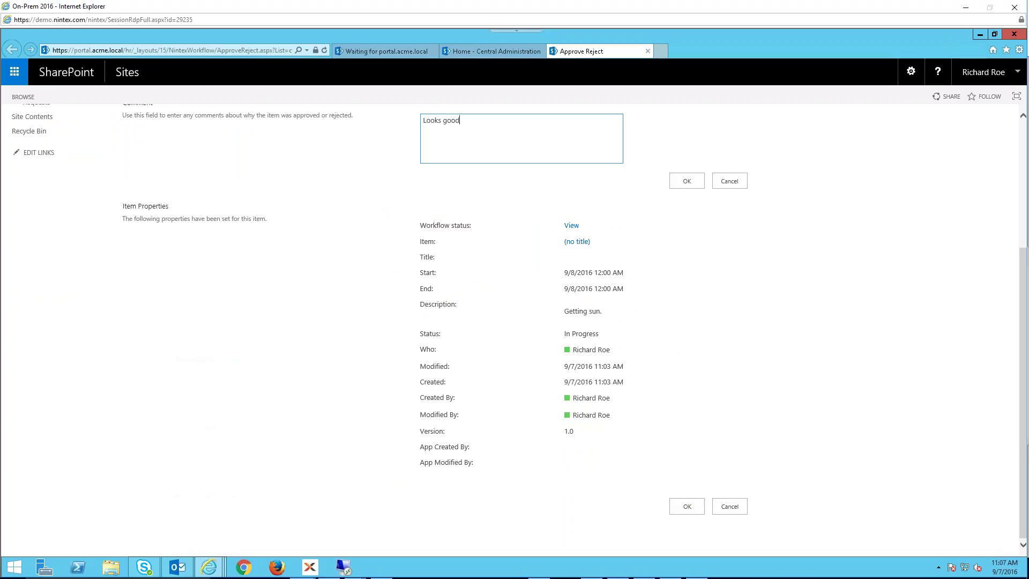
pyautogui.click(682, 180)
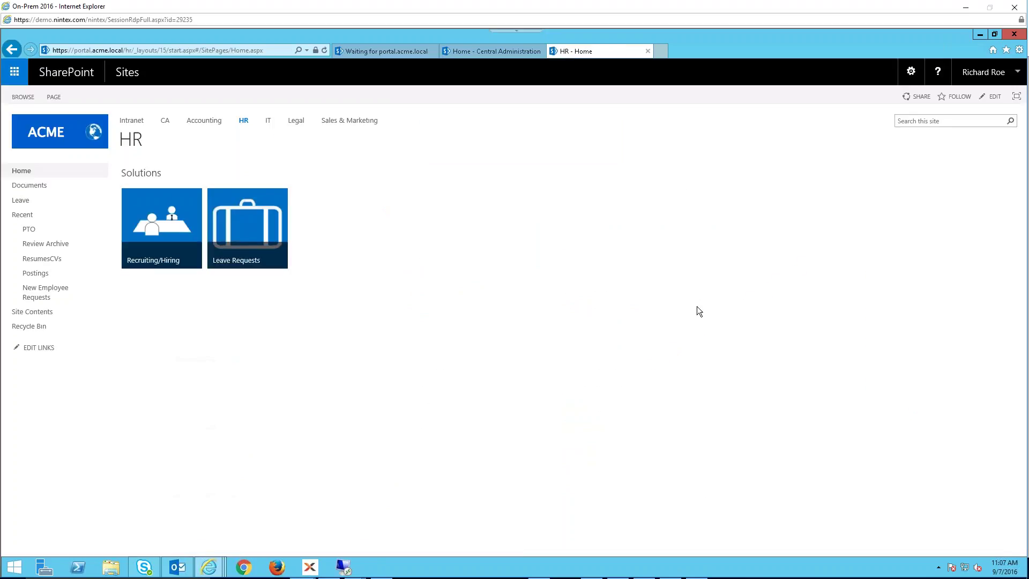
# - Open the PTO list from Recent and refresh it to show the 9/8/2016 request as Approved
pyautogui.click(47, 230)
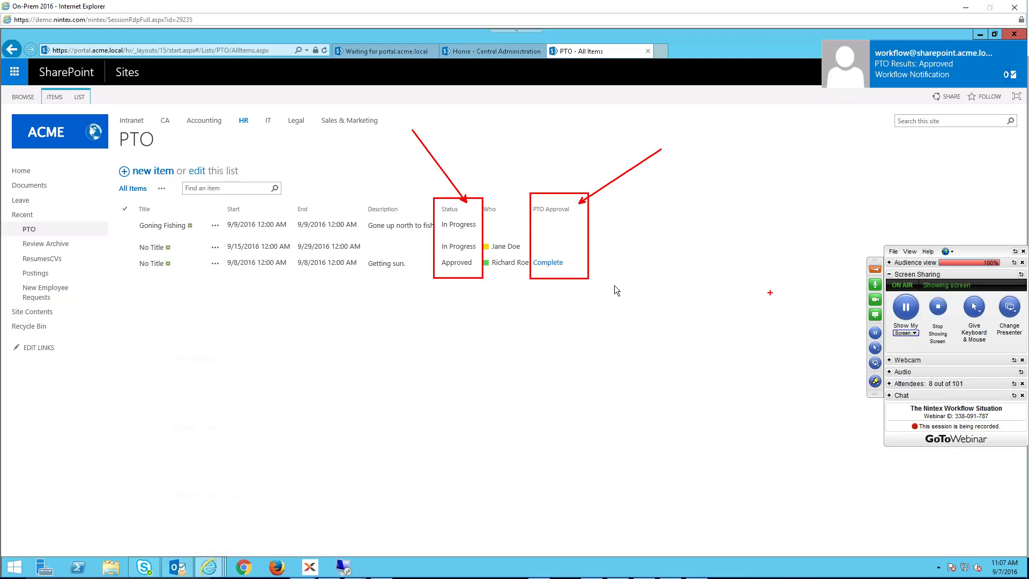
pyautogui.press('Escape')
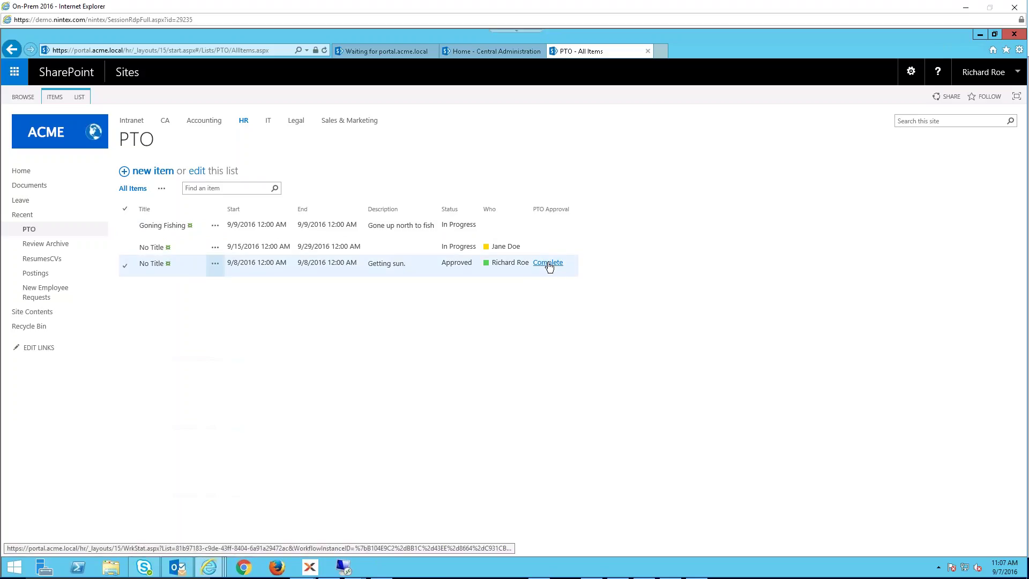
pyautogui.doubleClick(544, 326)
pyautogui.click(324, 50)
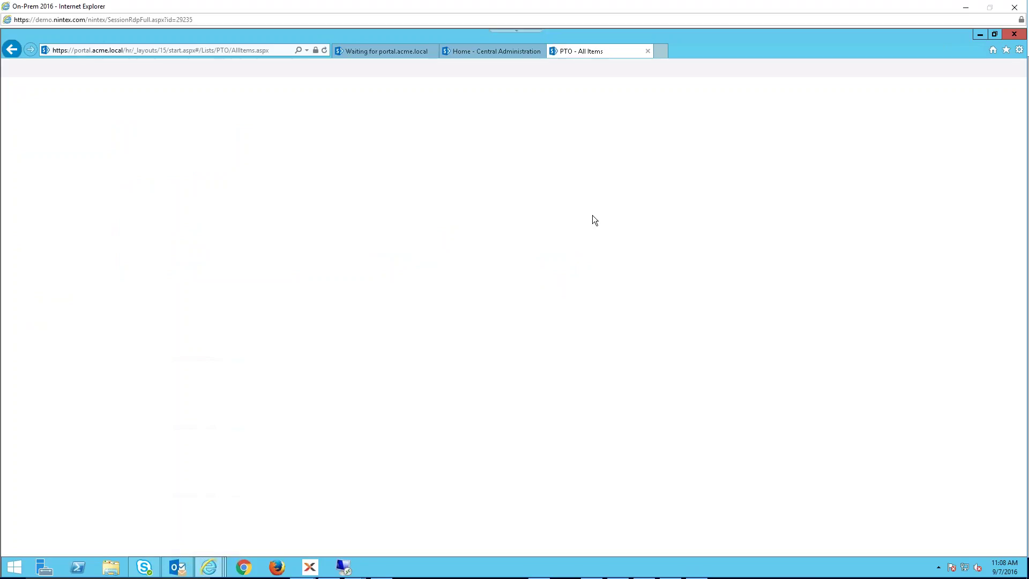
pyautogui.click(547, 262)
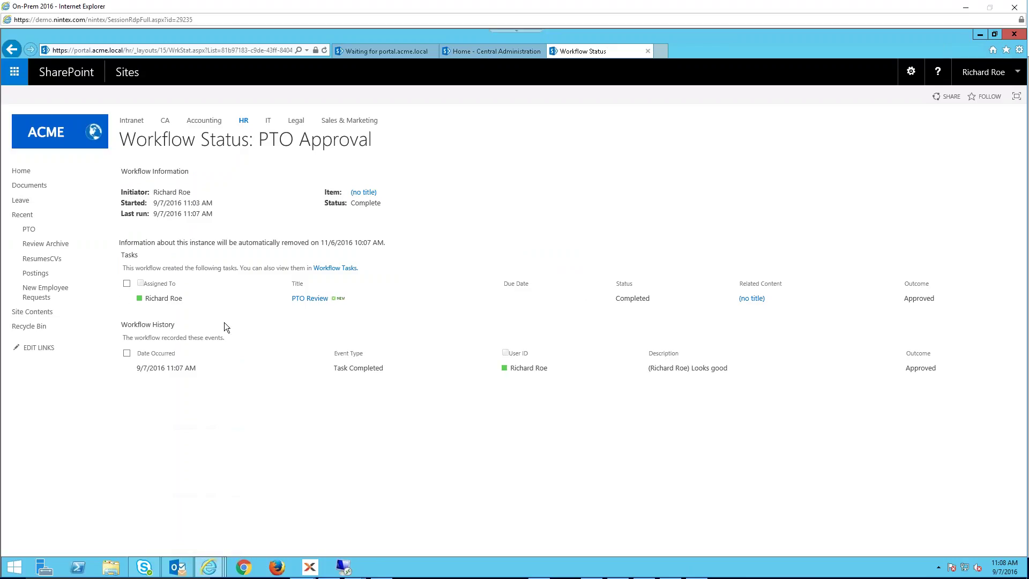
pyautogui.click(126, 299)
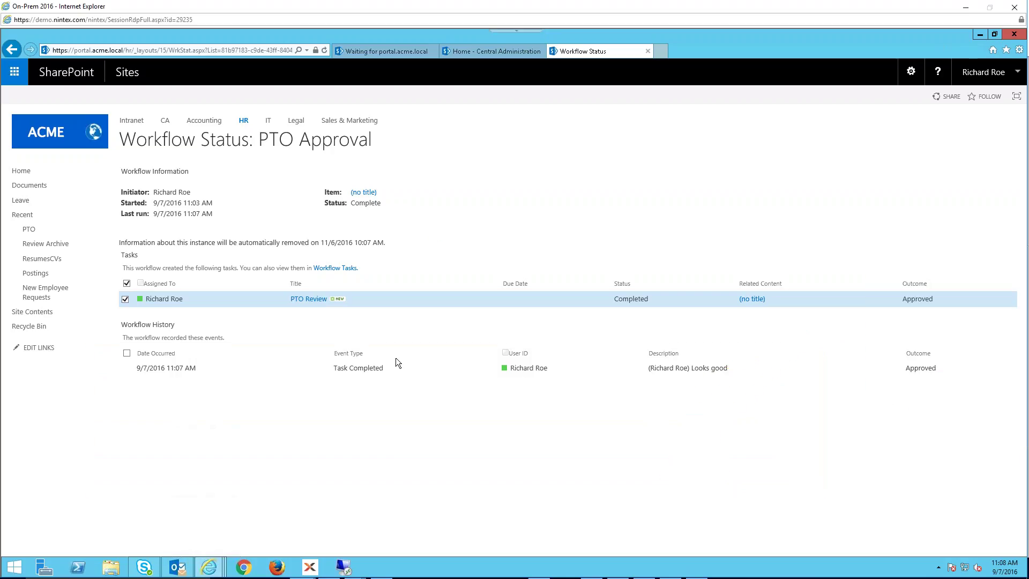
pyautogui.click(35, 229)
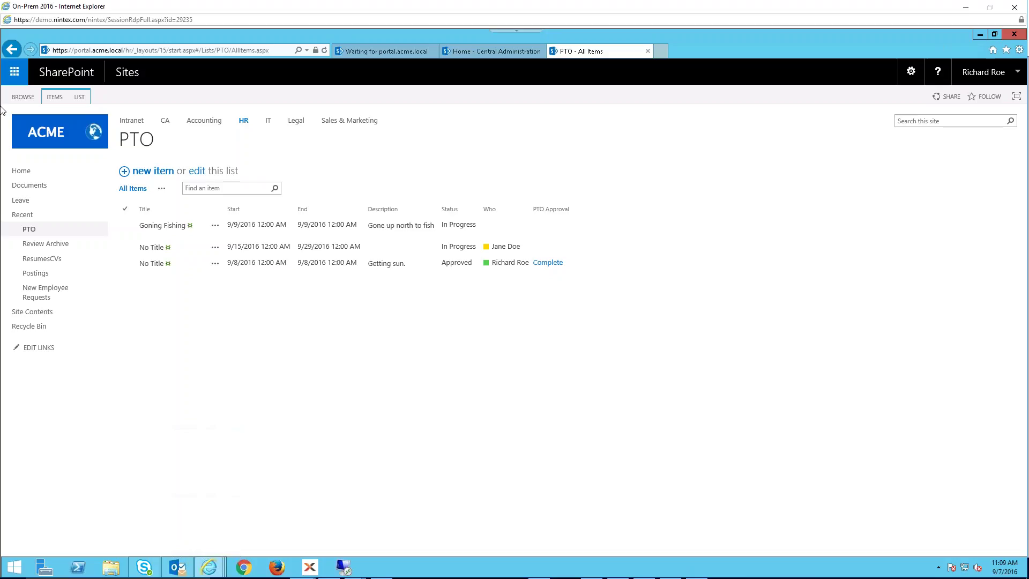
# - Go from HR to the IT site's User Creation Request list, cancel the new-item form, and show the LIST ribbon
pyautogui.click(243, 121)
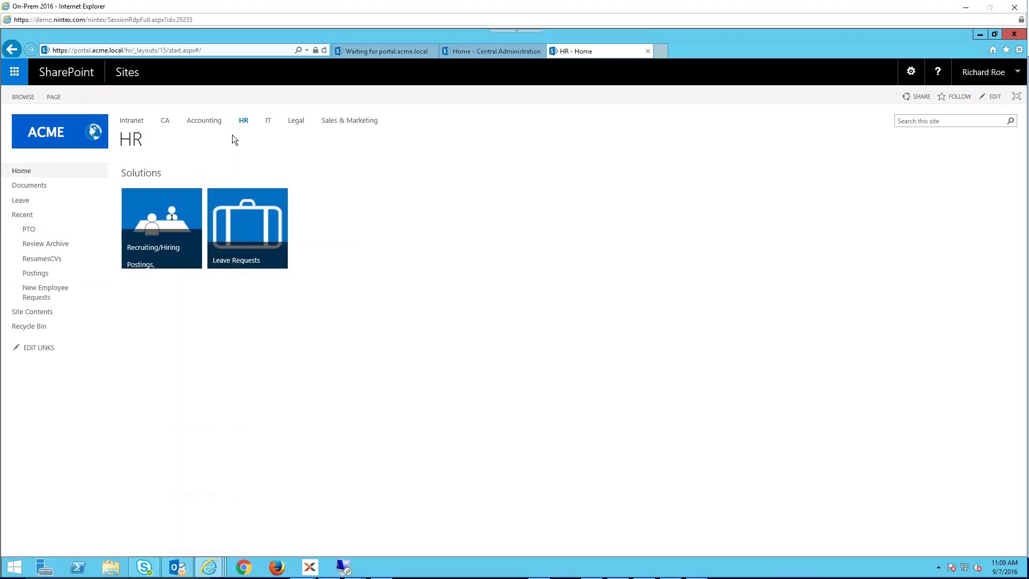
pyautogui.click(268, 122)
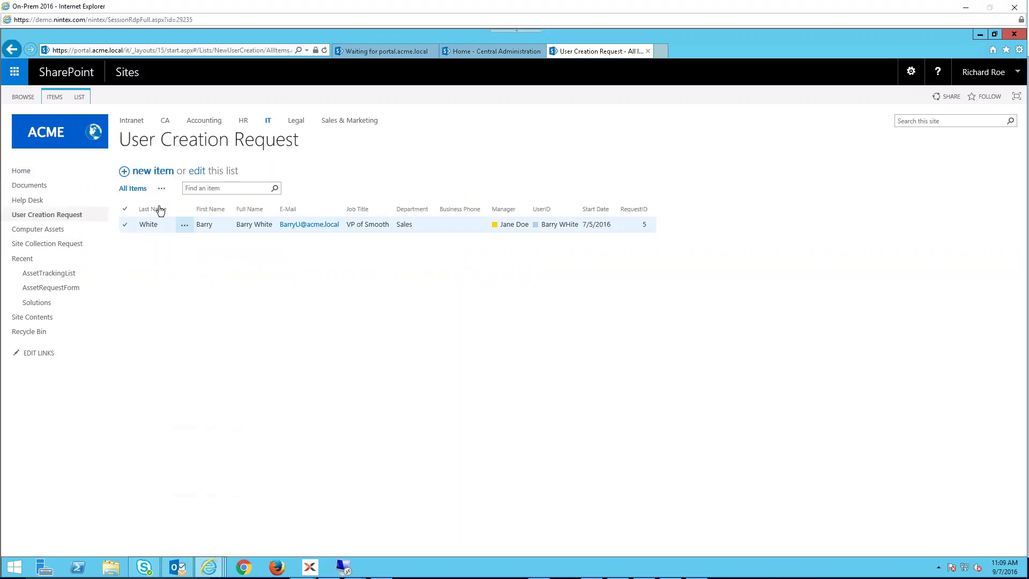
pyautogui.click(163, 225)
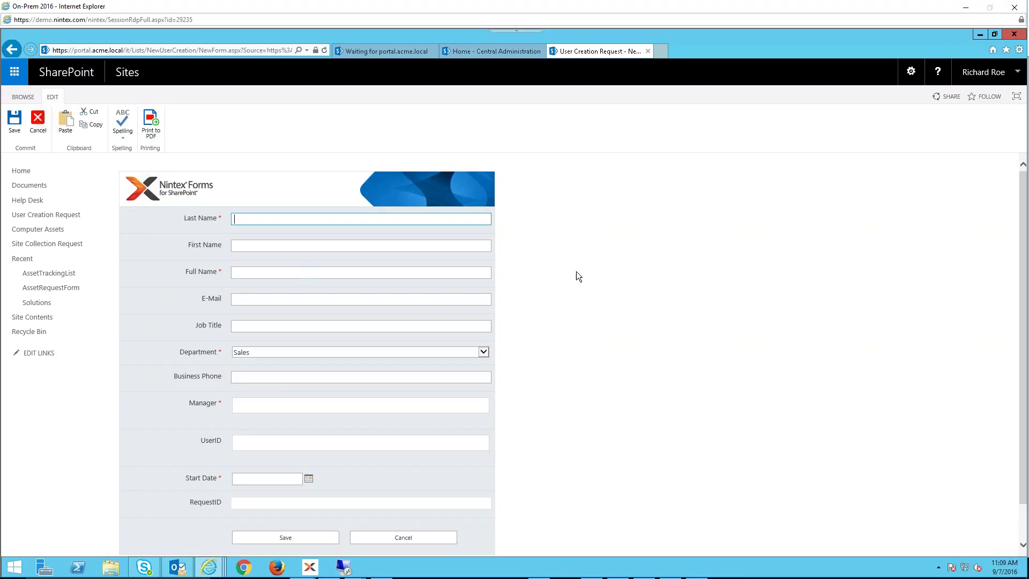
pyautogui.scroll(-1, 605, 300)
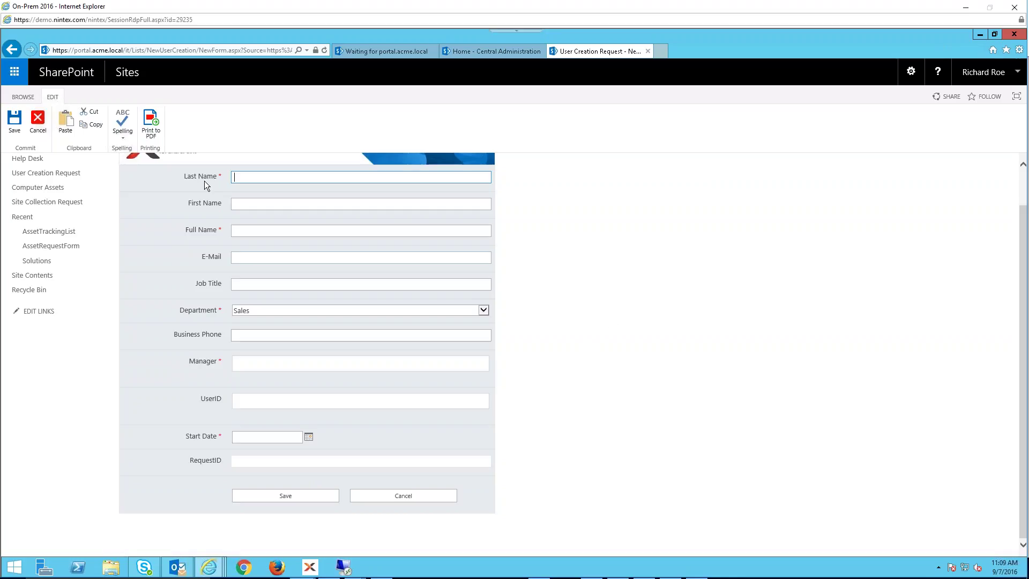
pyautogui.click(36, 124)
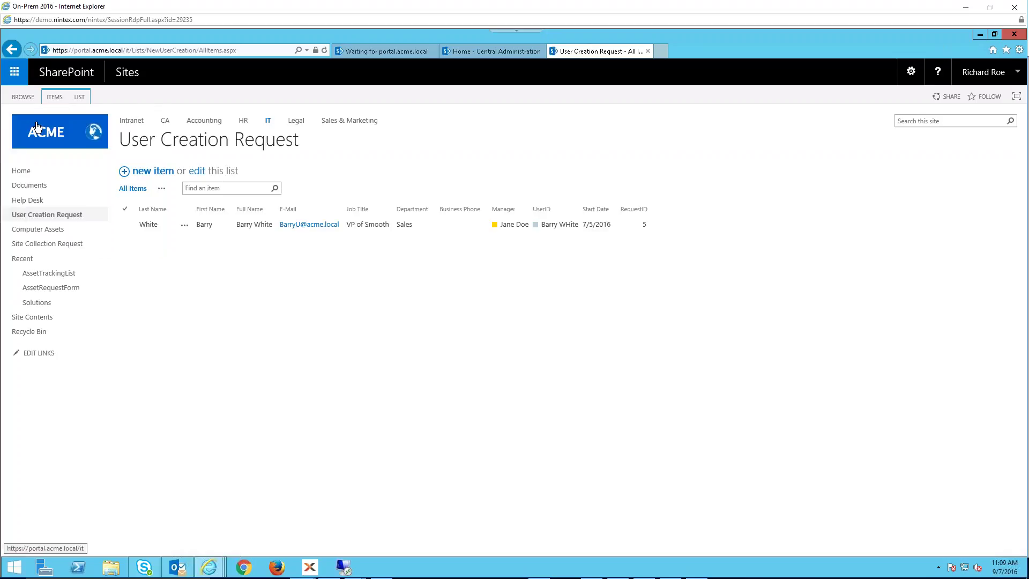
pyautogui.click(79, 96)
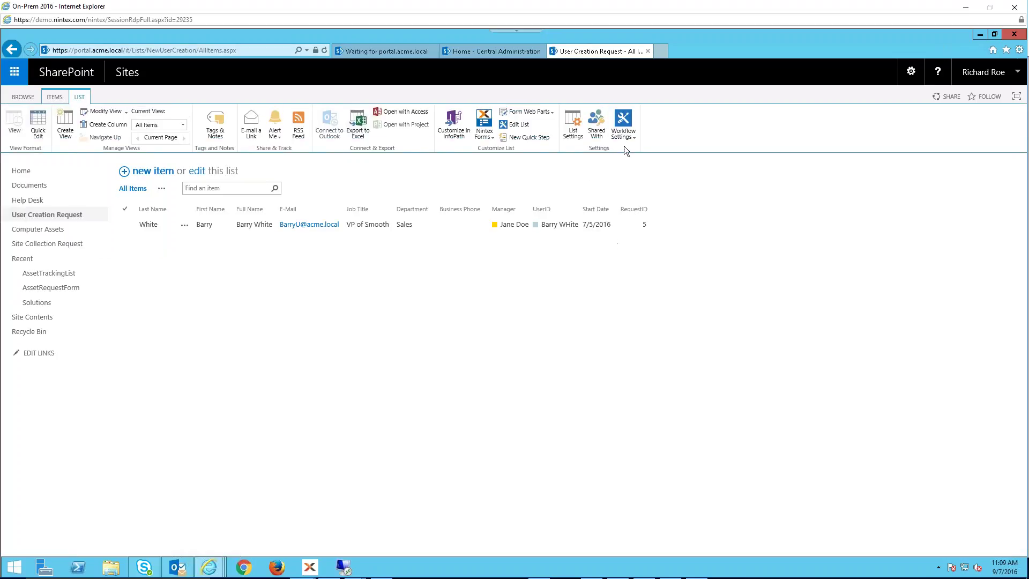
# - Open the User Provisioning Automation workflow preview from the list's Nintex workflow management page
pyautogui.click(626, 138)
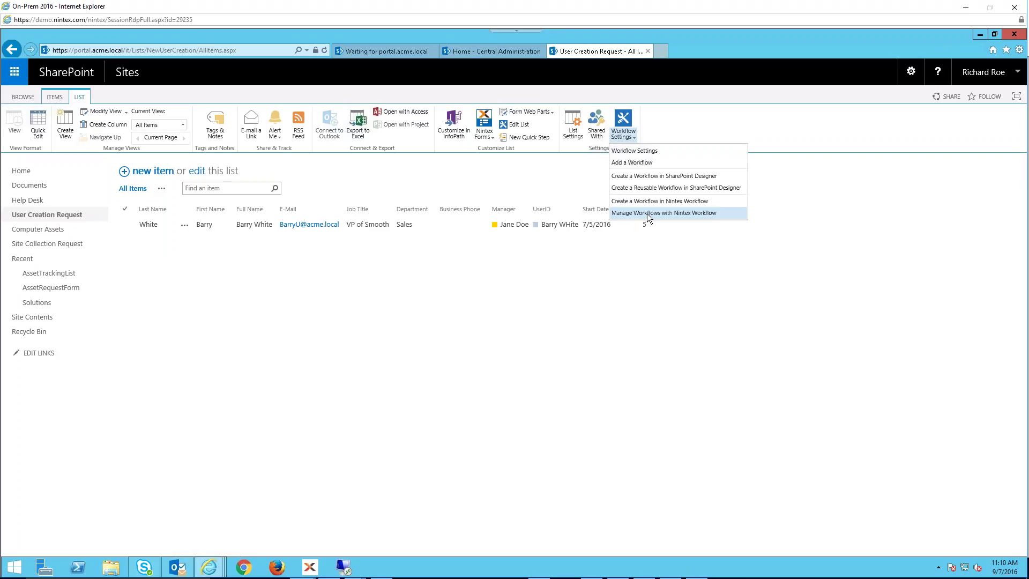
pyautogui.click(647, 213)
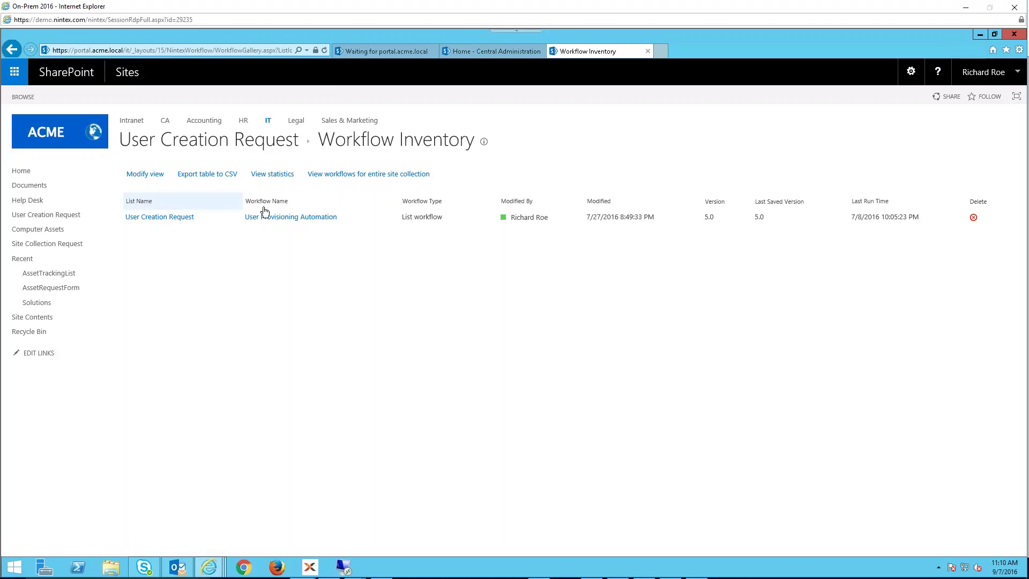
pyautogui.click(312, 219)
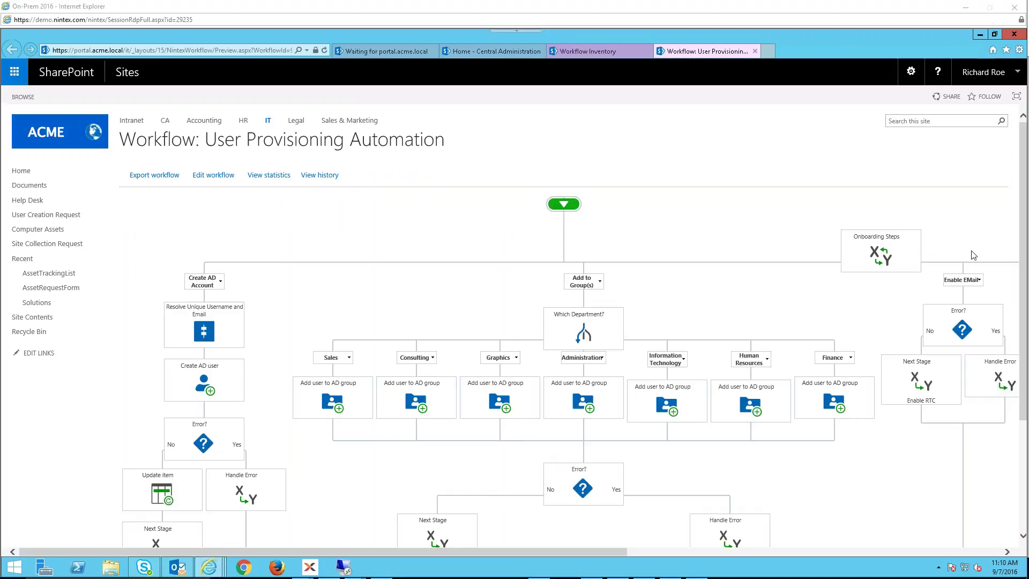
# - Circle the Create AD Account, Add to Group(s), Enable EMail and Enable RTC states, then edit the workflow
pyautogui.click(853, 18)
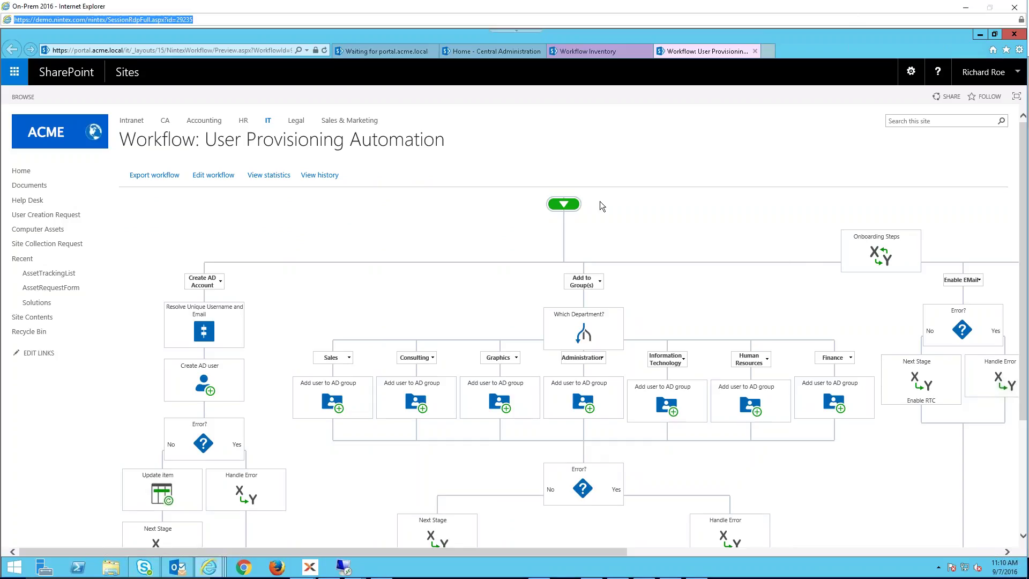
pyautogui.moveTo(610, 557); pyautogui.dragTo(571, 571)
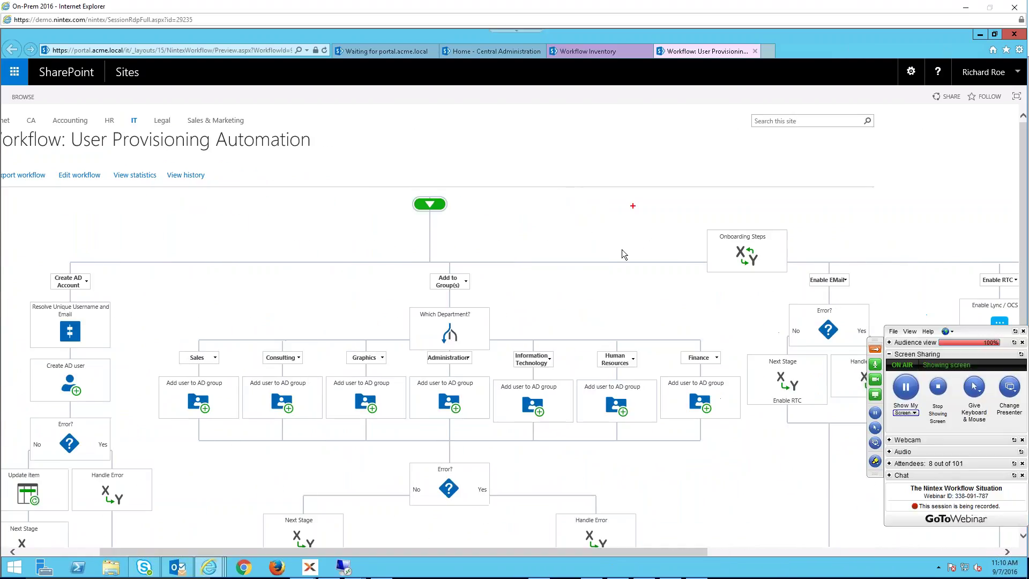
pyautogui.moveTo(485, 272)
pyautogui.mouseDown()
pyautogui.moveTo(439, 270)
pyautogui.moveTo(473, 292)
pyautogui.mouseUp()
pyautogui.moveTo(75, 265)
pyautogui.mouseDown()
pyautogui.moveTo(58, 265)
pyautogui.moveTo(119, 276)
pyautogui.mouseUp()
pyautogui.moveTo(873, 273)
pyautogui.mouseDown()
pyautogui.moveTo(800, 284)
pyautogui.moveTo(846, 292)
pyautogui.mouseUp()
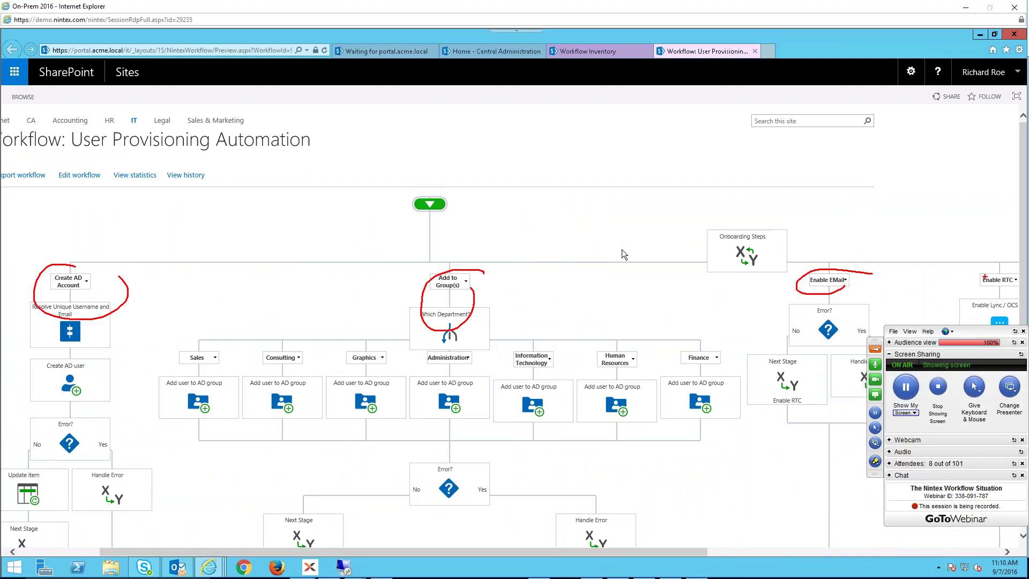
pyautogui.moveTo(990, 271); pyautogui.dragTo(1020, 276)
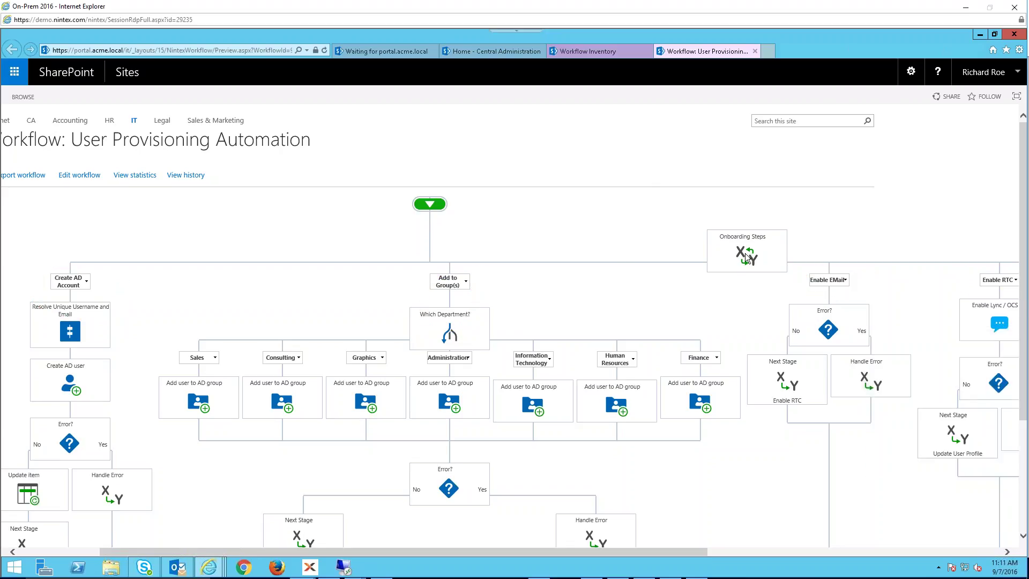
pyautogui.click(78, 175)
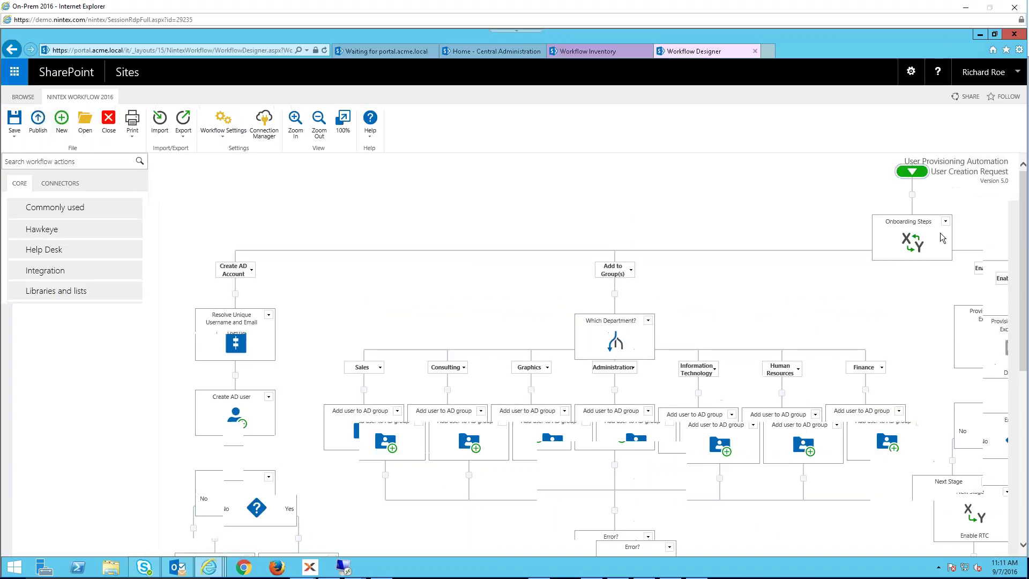
pyautogui.doubleClick(909, 245)
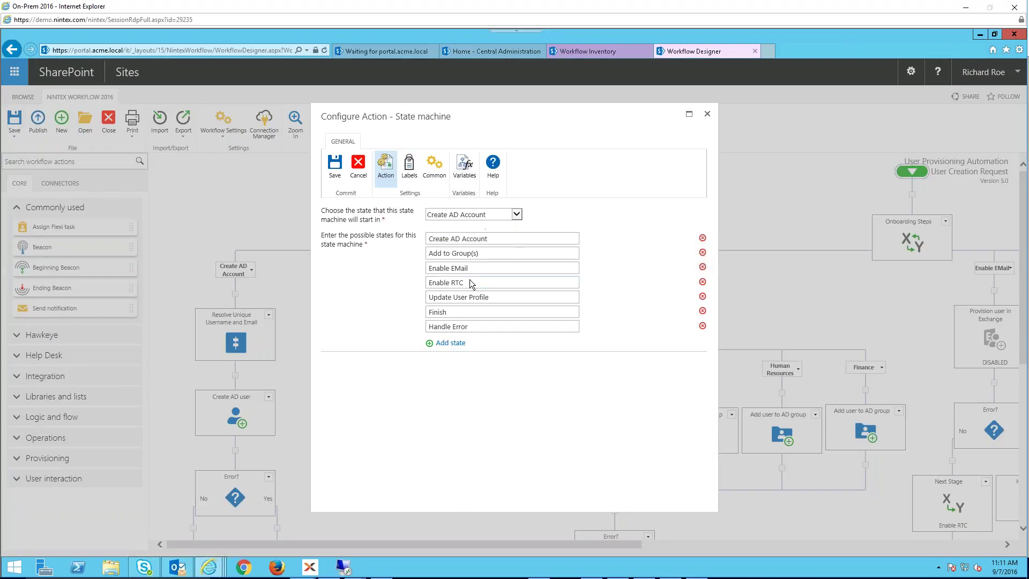
pyautogui.tripleClick(467, 328)
pyautogui.click(458, 214)
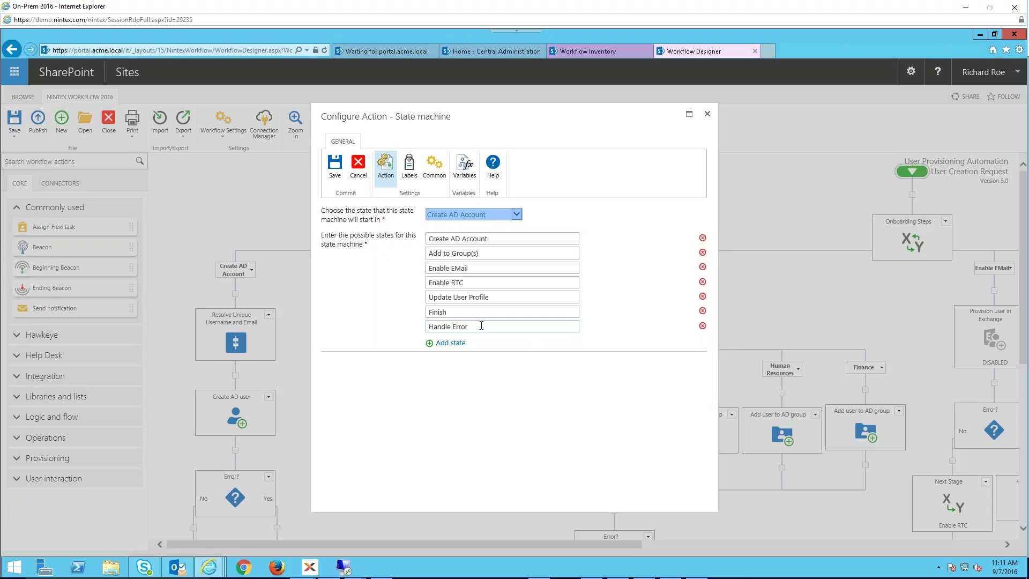
pyautogui.click(707, 113)
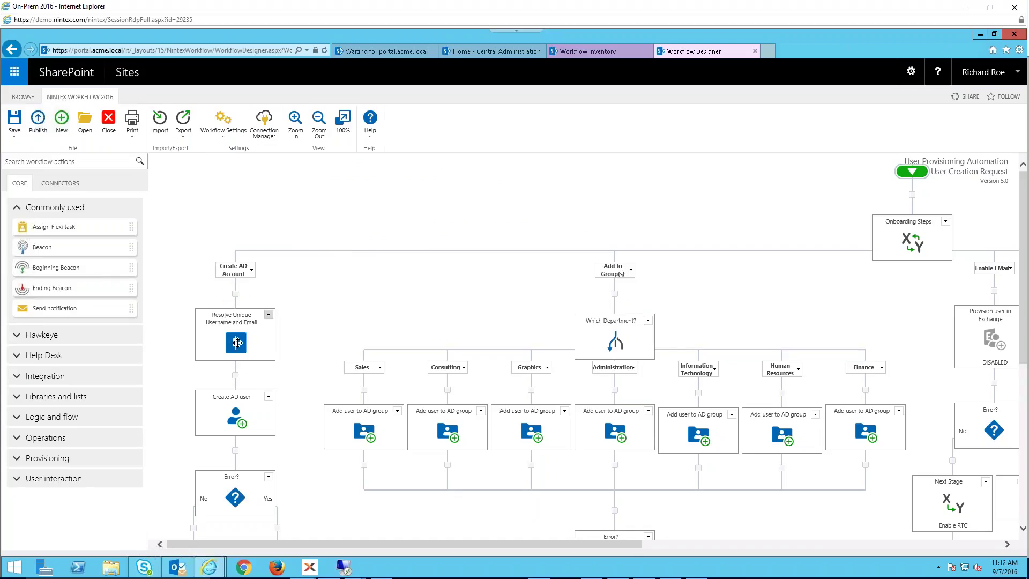
pyautogui.doubleClick(237, 343)
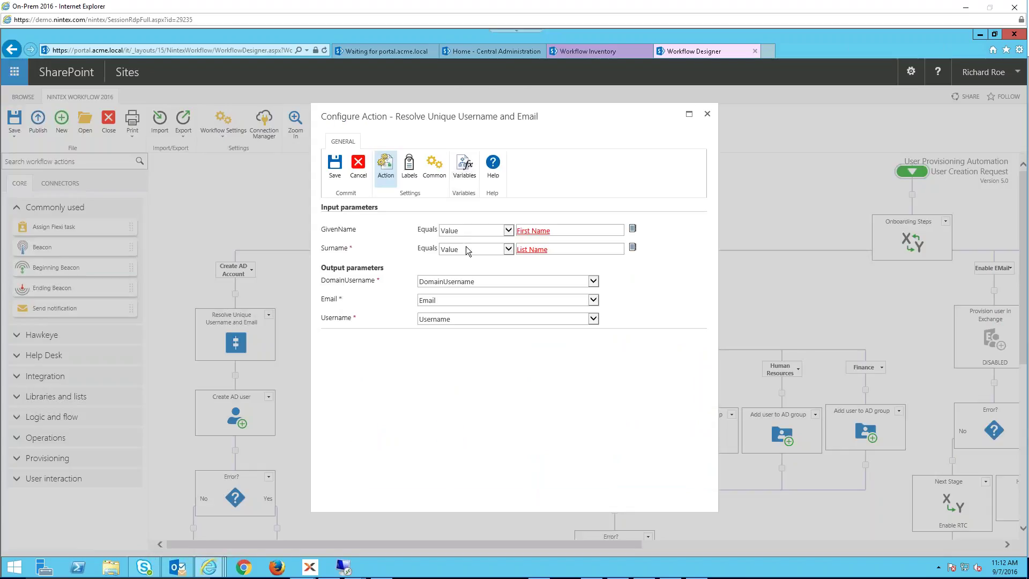
pyautogui.moveTo(325, 229); pyautogui.dragTo(353, 248)
pyautogui.moveTo(322, 281); pyautogui.dragTo(361, 281)
pyautogui.click(707, 114)
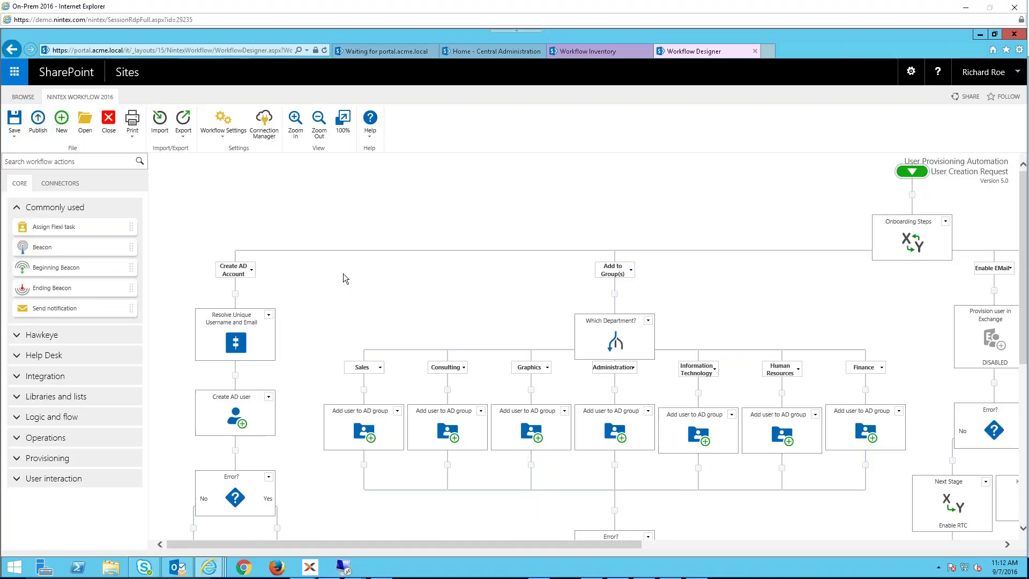
pyautogui.doubleClick(238, 415)
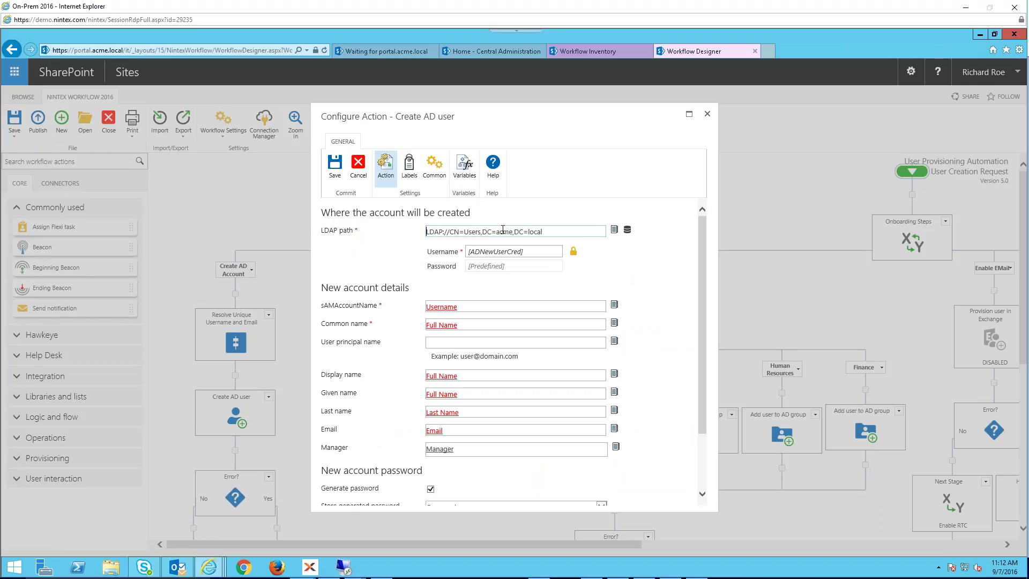
pyautogui.moveTo(427, 232); pyautogui.dragTo(557, 230)
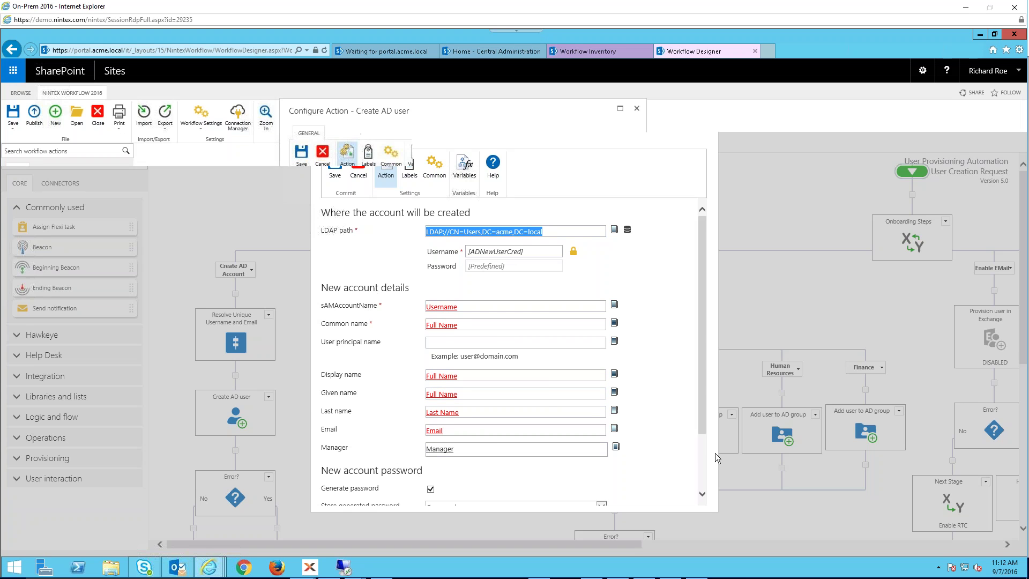
pyautogui.scroll(-4, 702, 471)
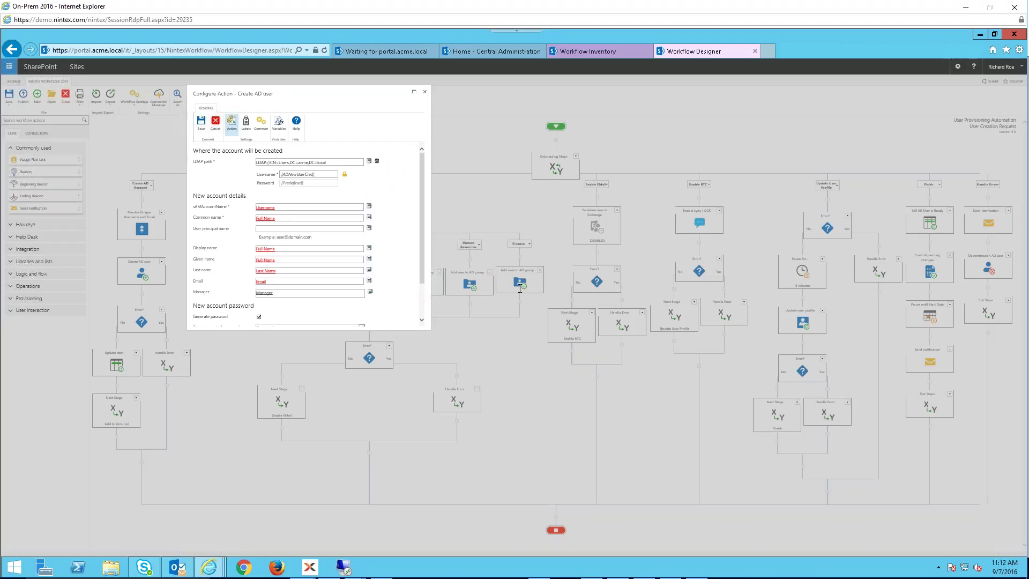
pyautogui.scroll(4, 508, 225)
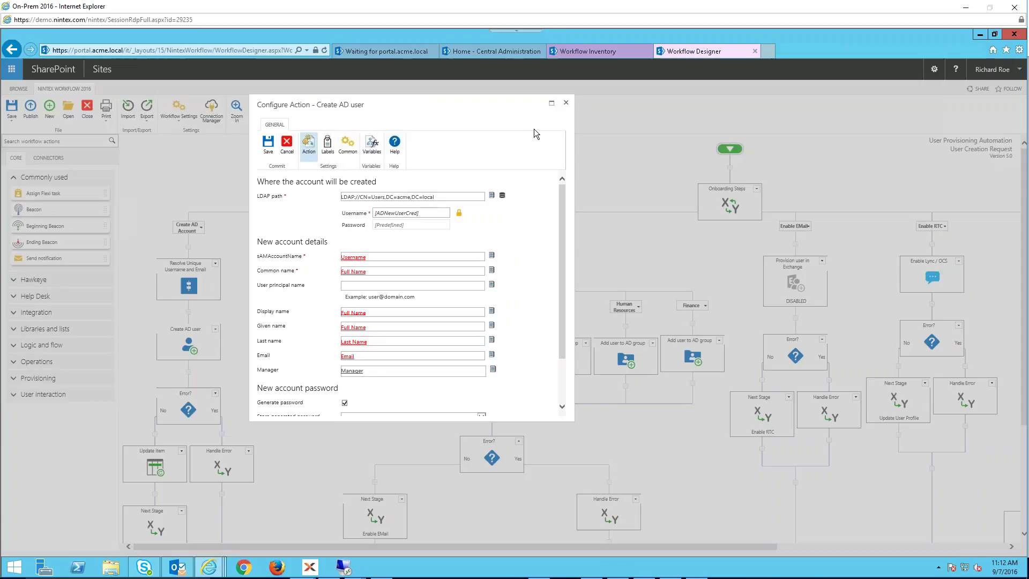
pyautogui.moveTo(562, 194); pyautogui.dragTo(566, 275)
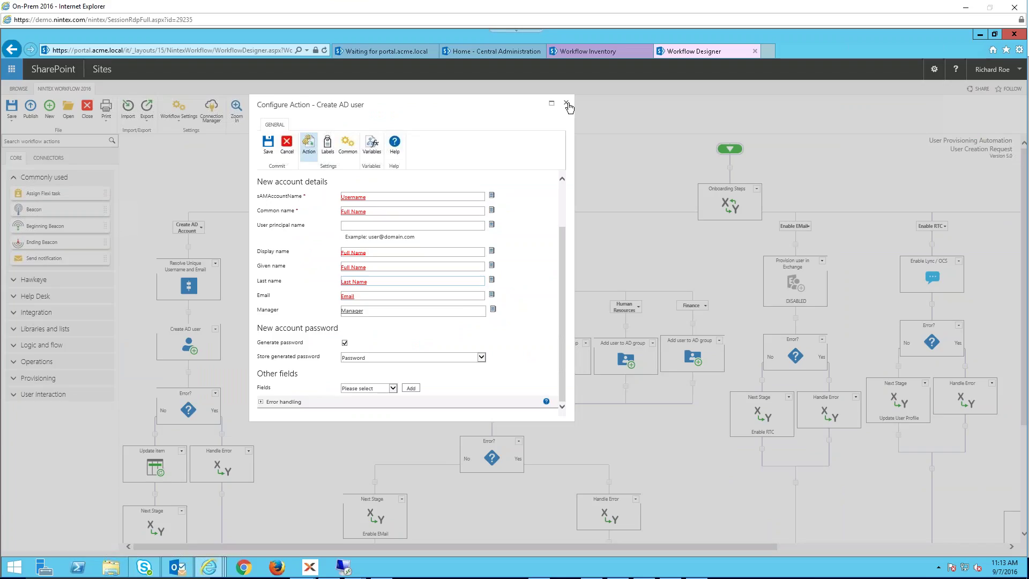
pyautogui.click(566, 103)
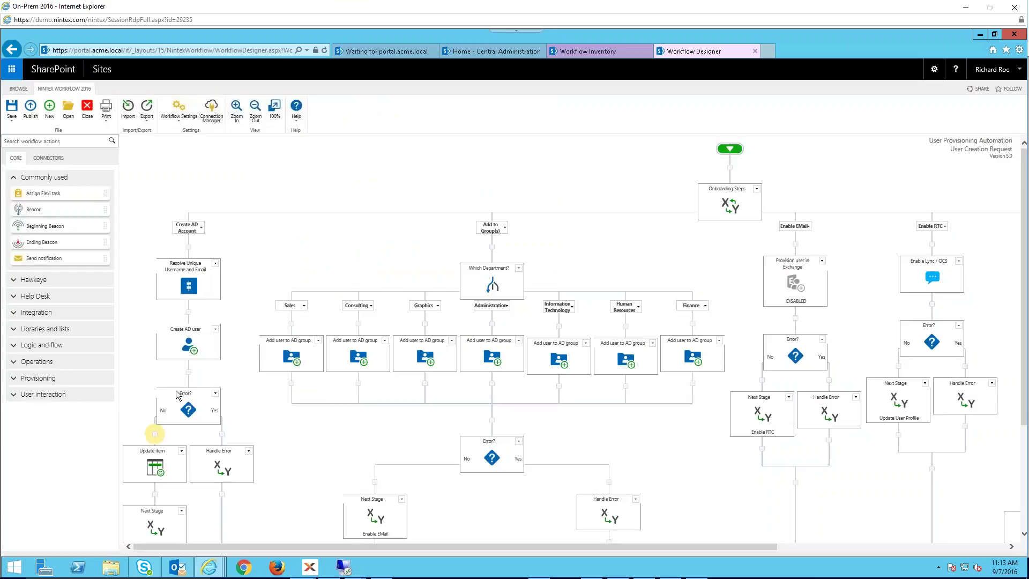
pyautogui.moveTo(188, 410)
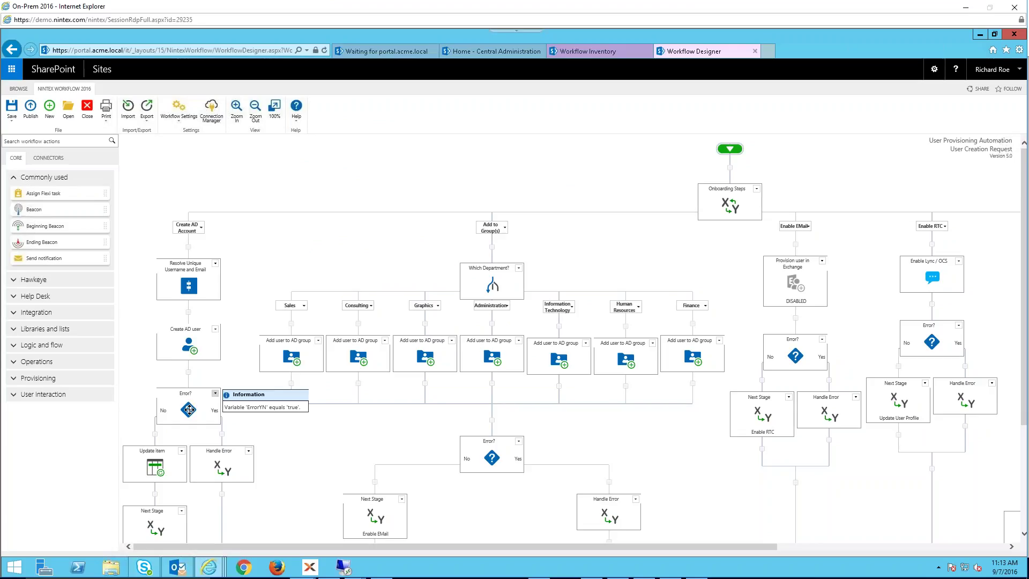
pyautogui.moveTo(224, 474)
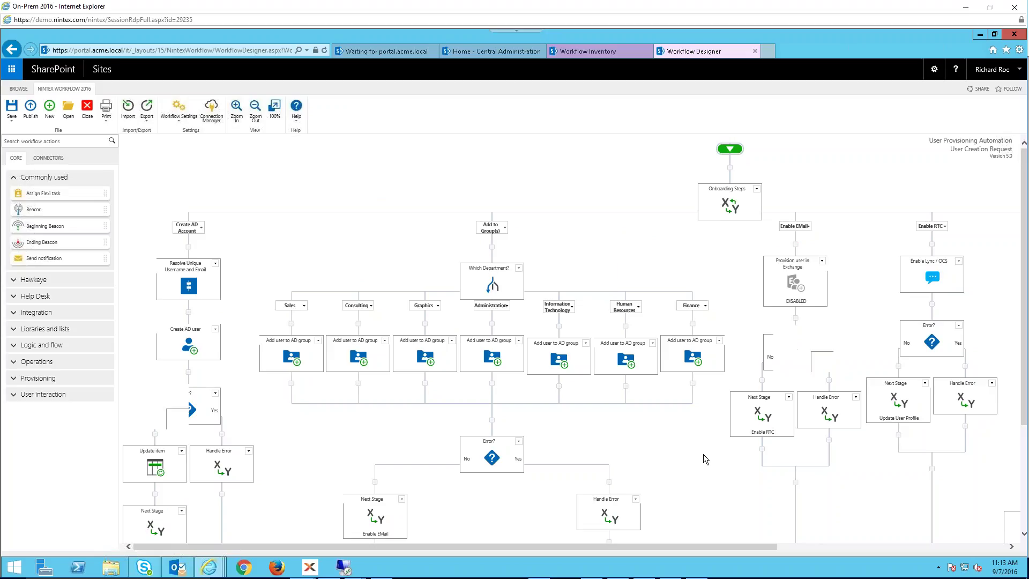
# - Zoom the designer page in three steps, scroll the canvas, then zoom back out
pyautogui.hotkey('ctrl', '+')
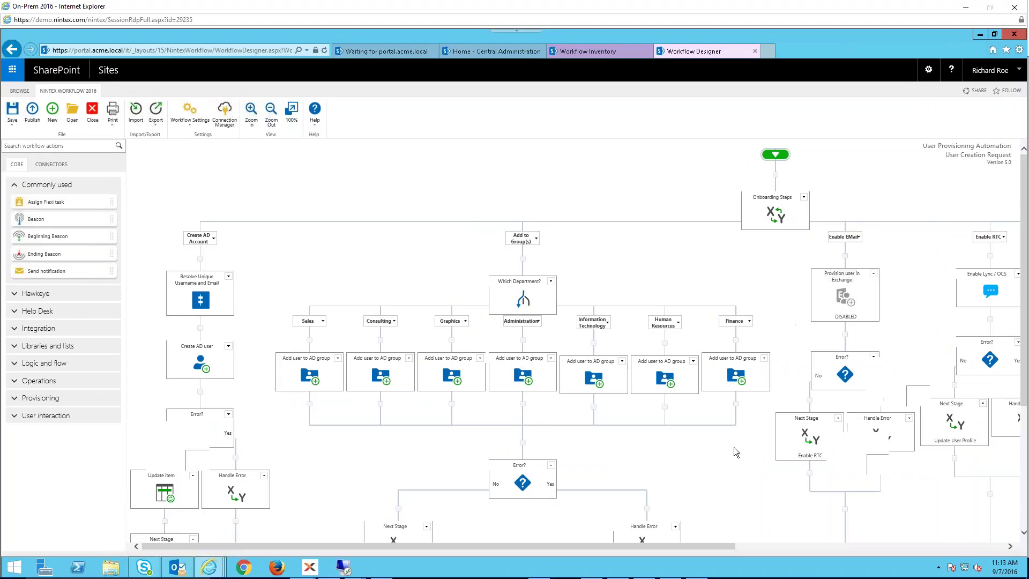
pyautogui.hotkey('ctrl', '+')
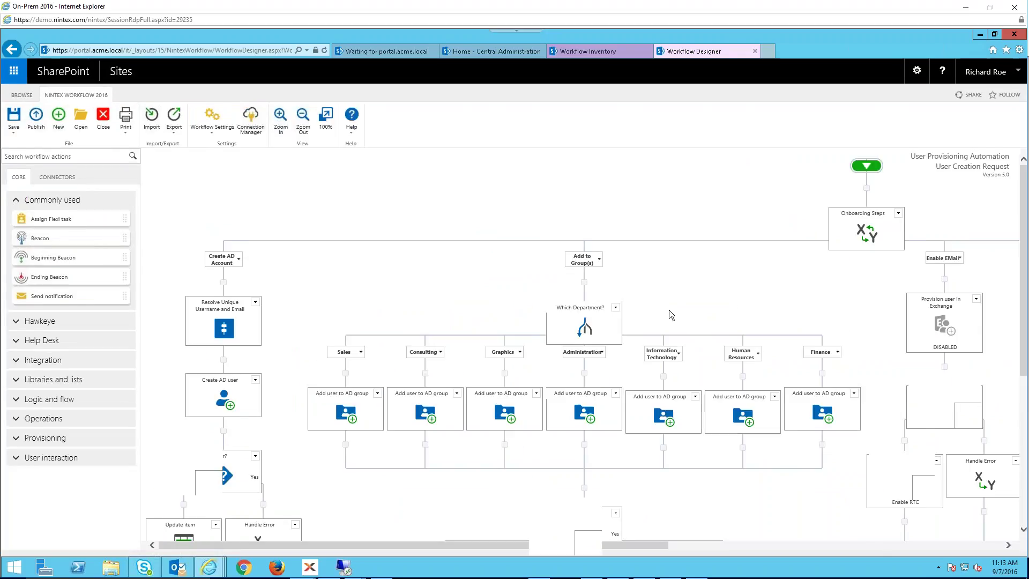
pyautogui.hotkey('ctrl', '+')
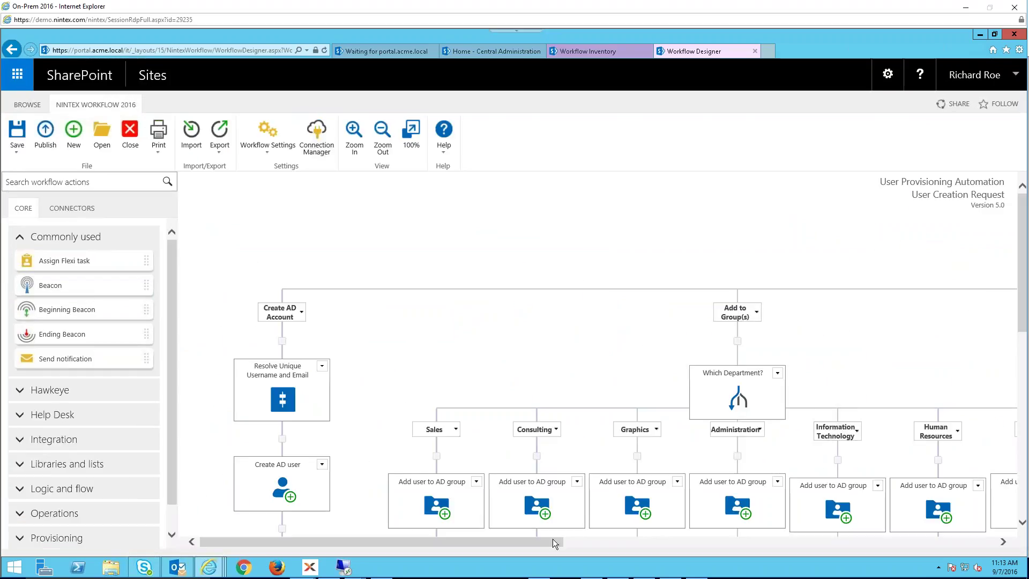
pyautogui.moveTo(594, 542); pyautogui.dragTo(573, 546)
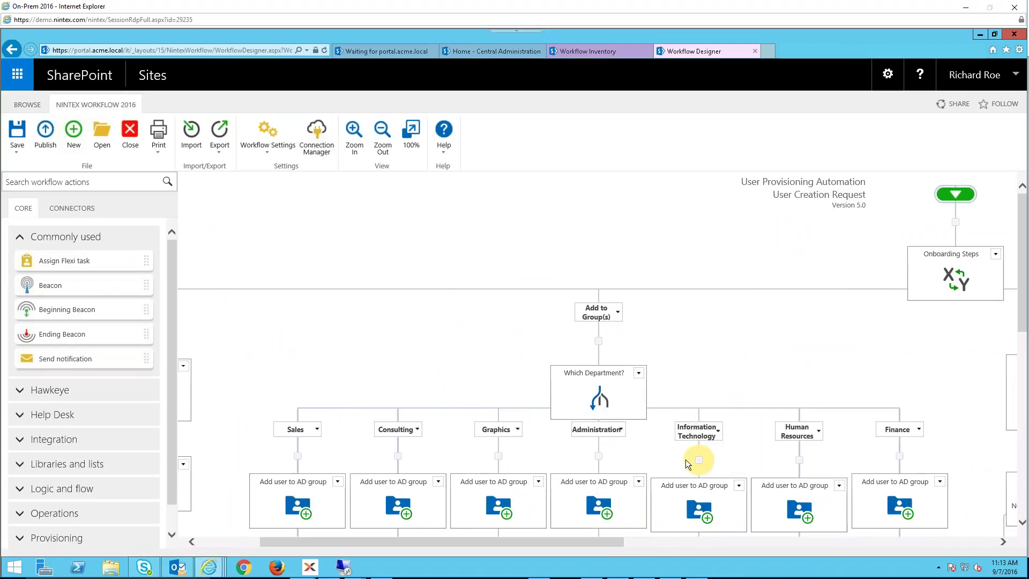
pyautogui.hotkey('ctrl', '-')
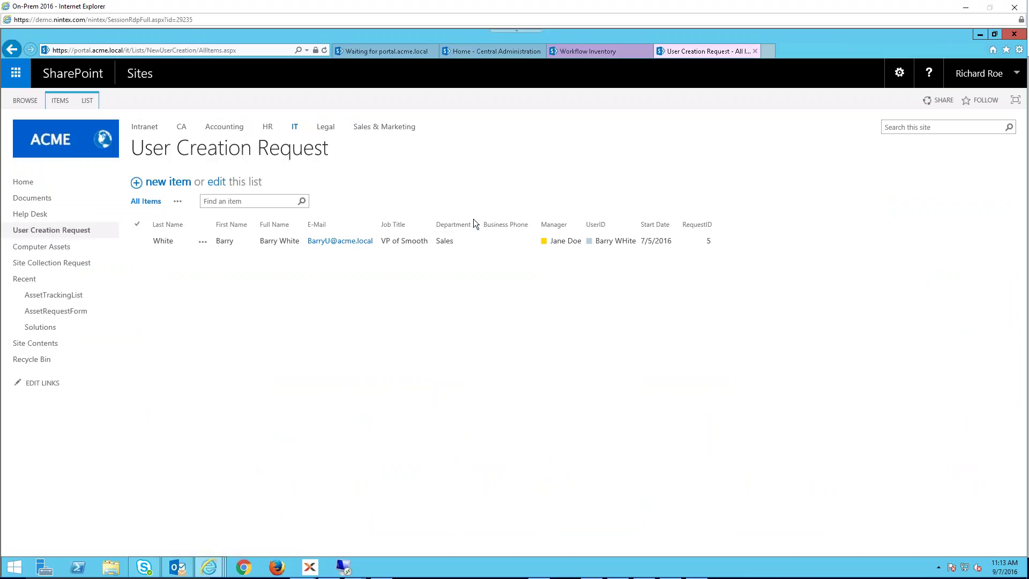
# - Choose Provision User from request 5's item menu
pyautogui.click(202, 243)
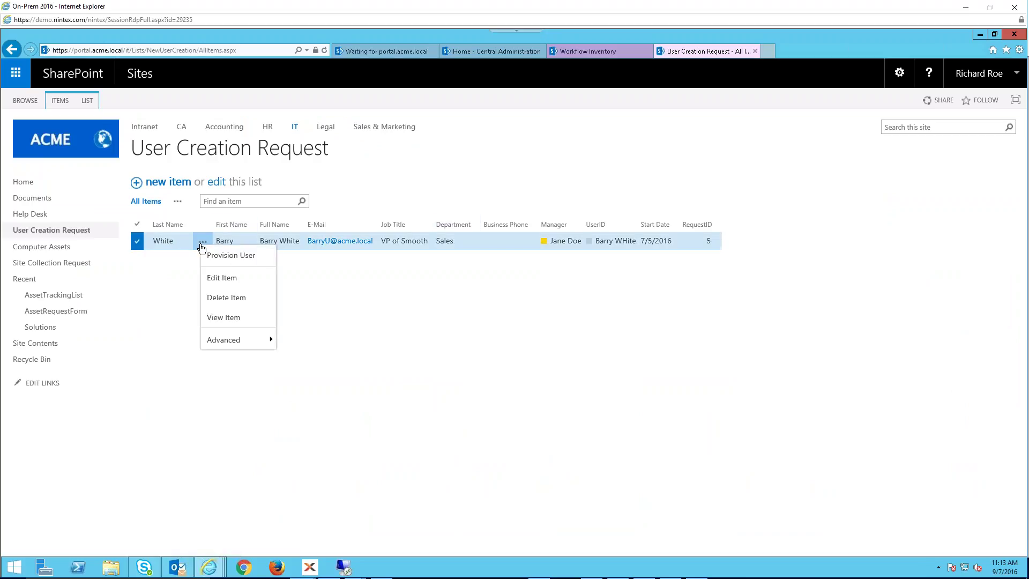
pyautogui.click(234, 258)
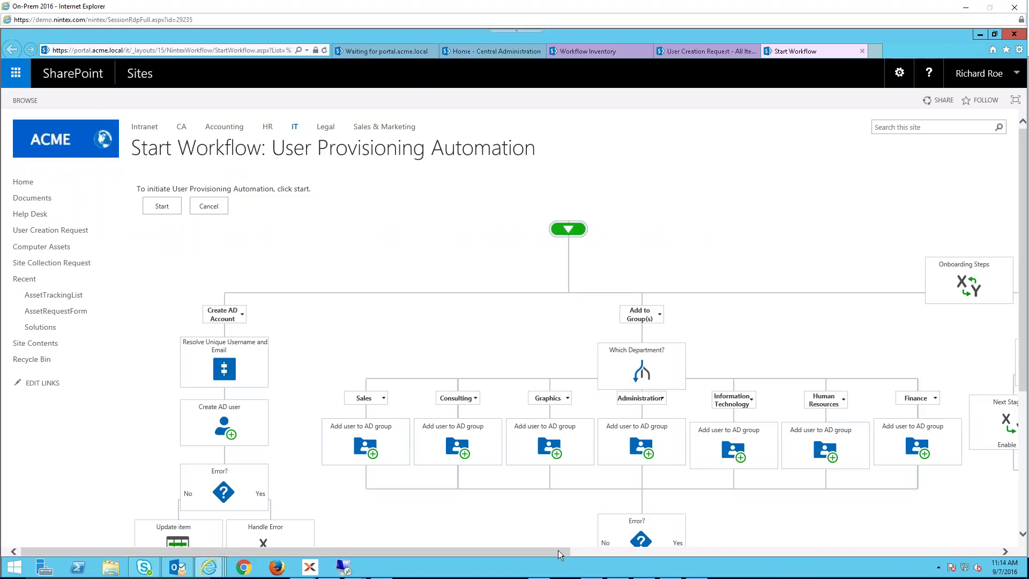
# - Start User Provisioning Automation on request 5 from its start page
pyautogui.moveTo(594, 552); pyautogui.dragTo(493, 551)
pyautogui.click(160, 203)
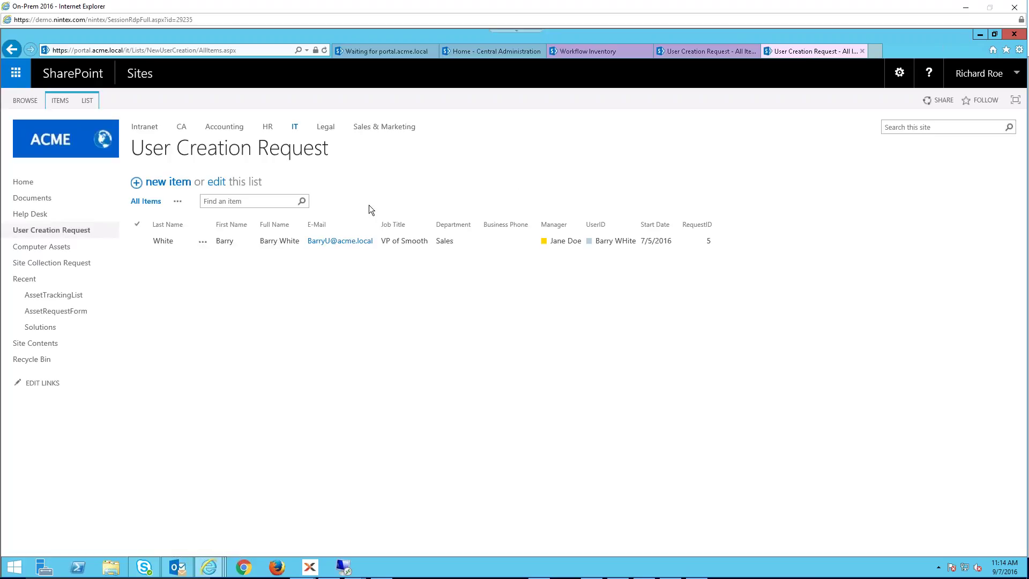
# - Open request 5's Workflow history from the item's Advanced menu
pyautogui.click(203, 243)
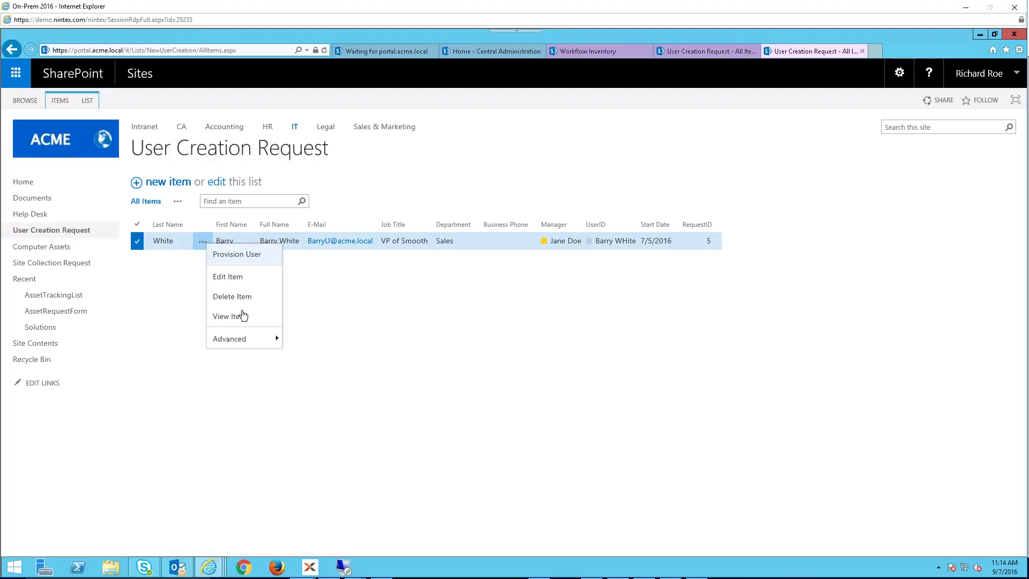
pyautogui.moveTo(242, 343)
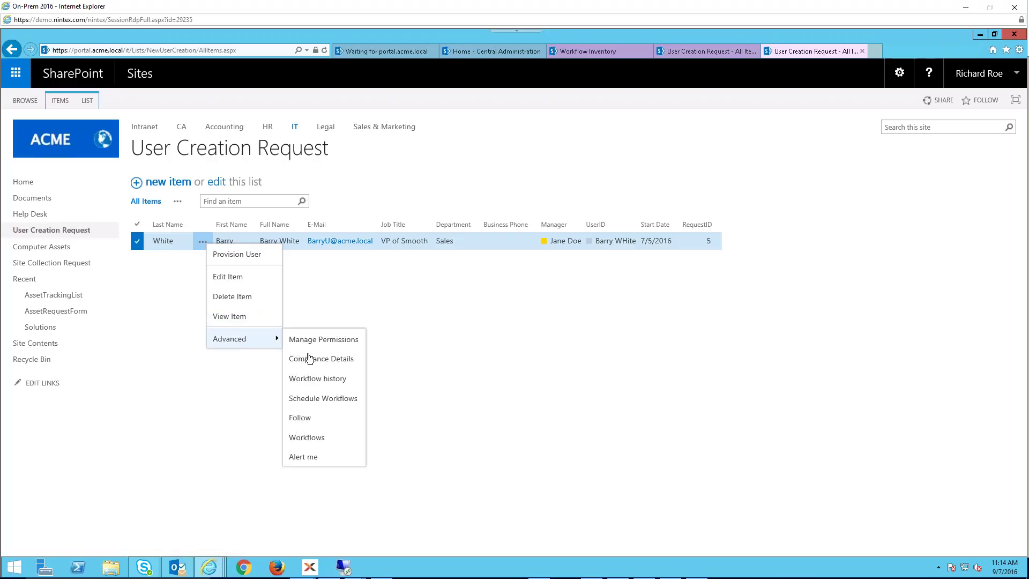
pyautogui.click(315, 379)
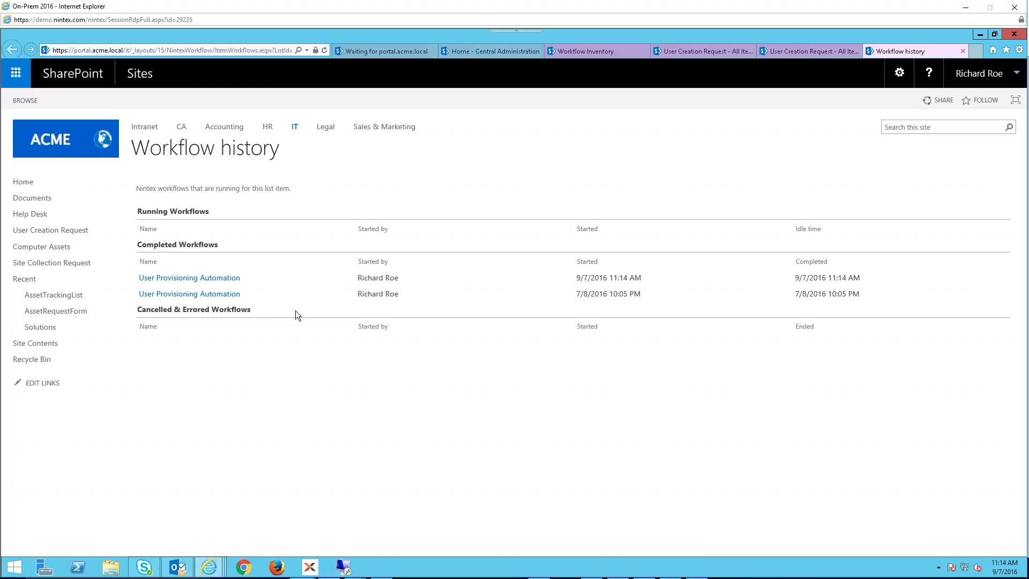
# - Highlight the Running and Completed Workflows headings and latest run dates, then open that run
pyautogui.moveTo(218, 243); pyautogui.dragTo(217, 247)
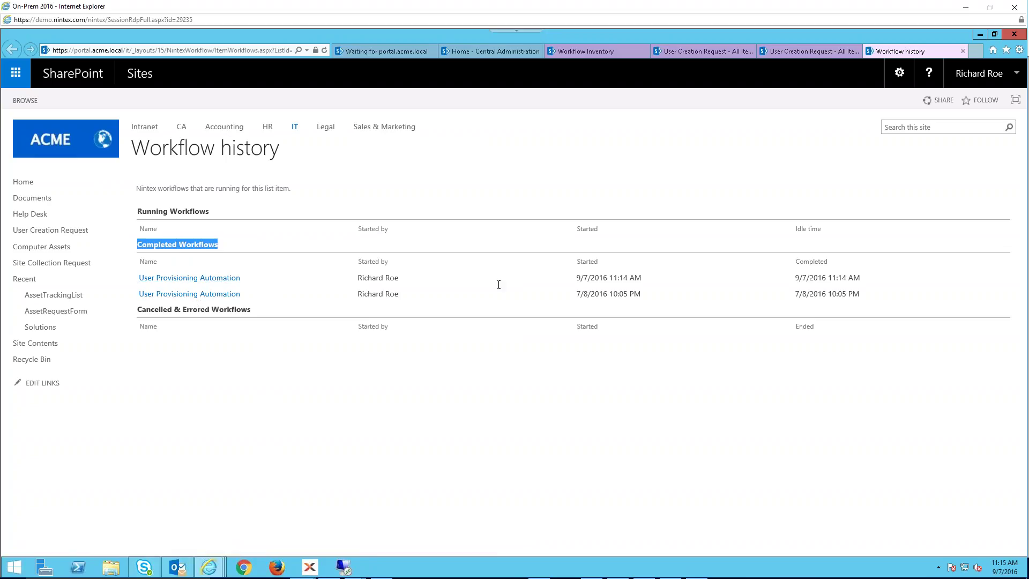
pyautogui.moveTo(576, 294); pyautogui.dragTo(809, 279)
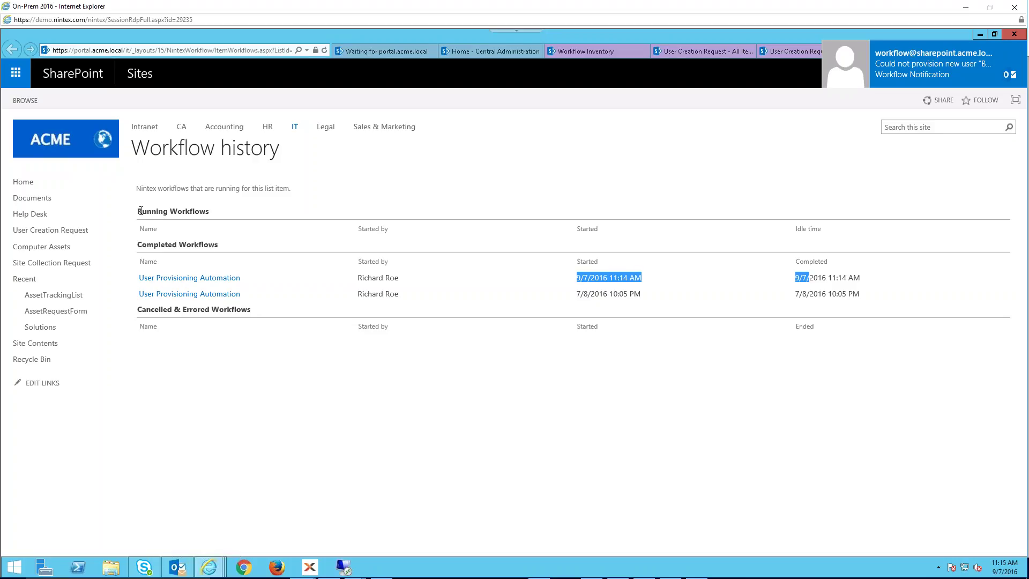
pyautogui.moveTo(138, 211); pyautogui.dragTo(210, 207)
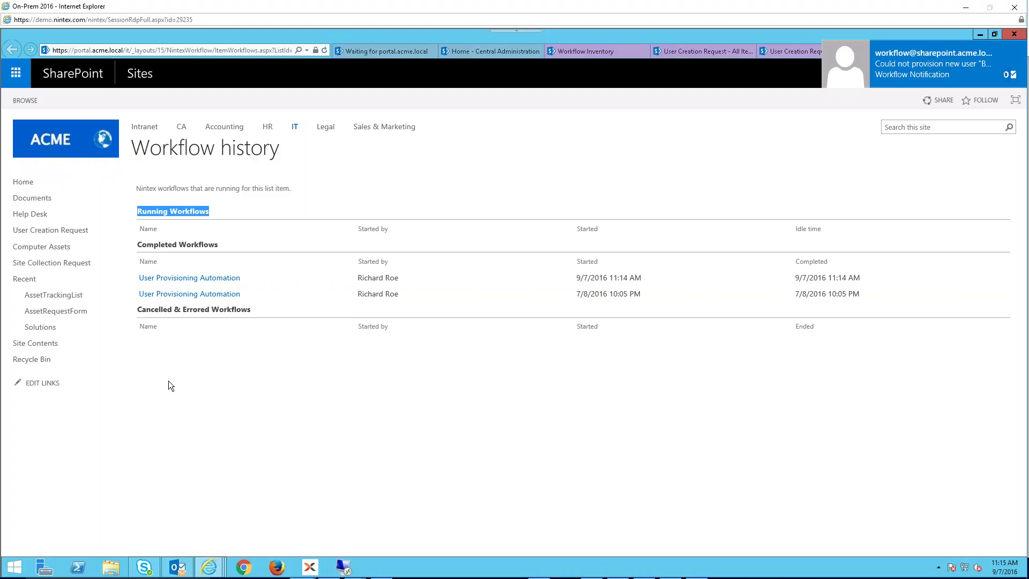
pyautogui.tripleClick(283, 250)
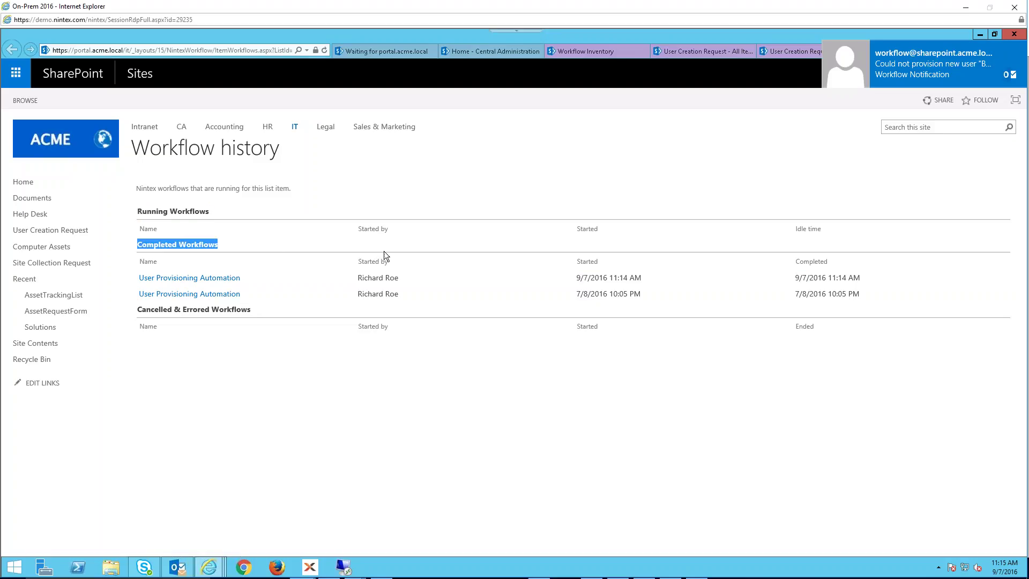
pyautogui.tripleClick(374, 262)
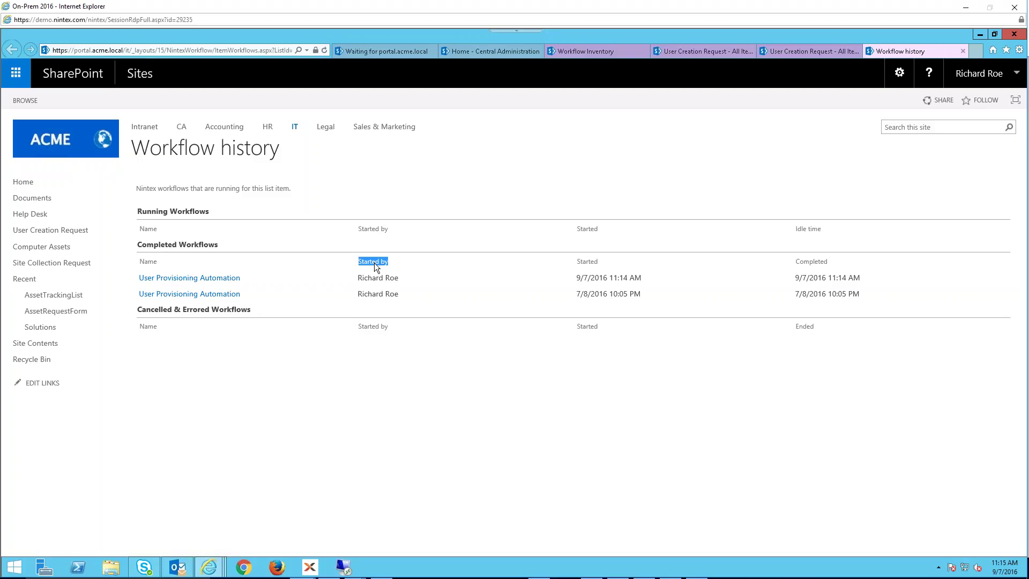
pyautogui.click(197, 278)
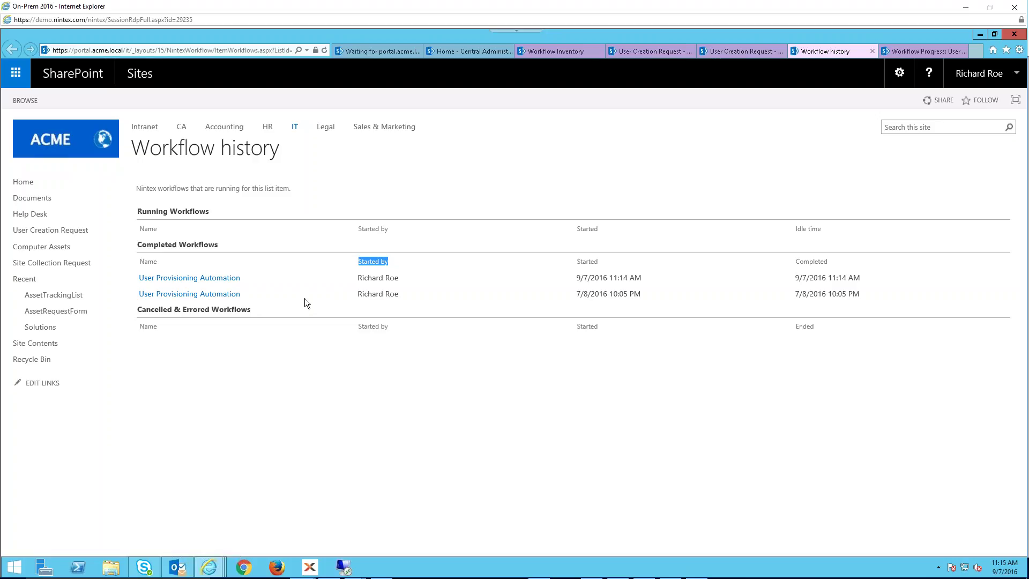
# - Bring up the latest run's progress diagram in its own tab and adjust the page zoom
pyautogui.middleClick(191, 282)
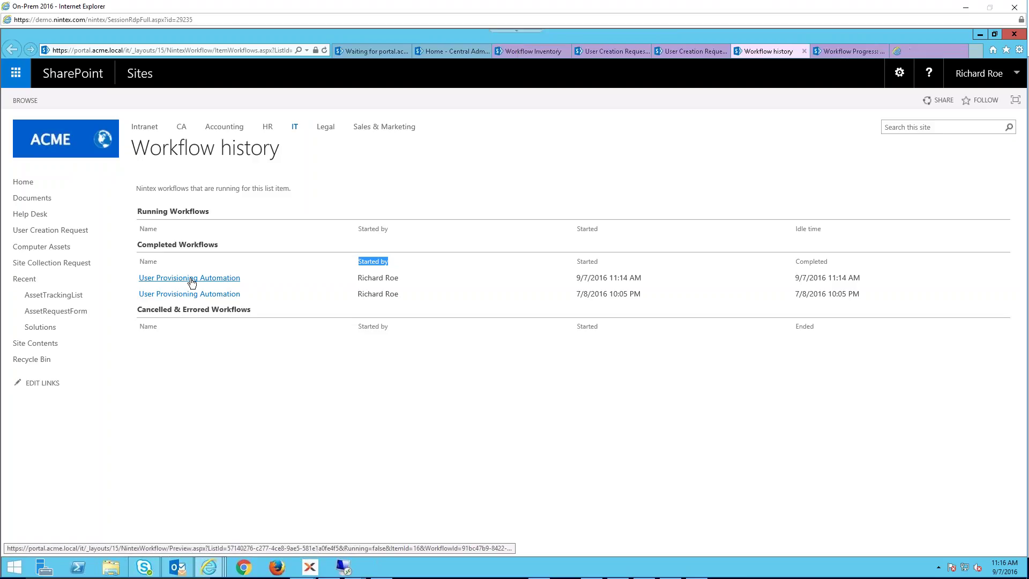
pyautogui.click(835, 49)
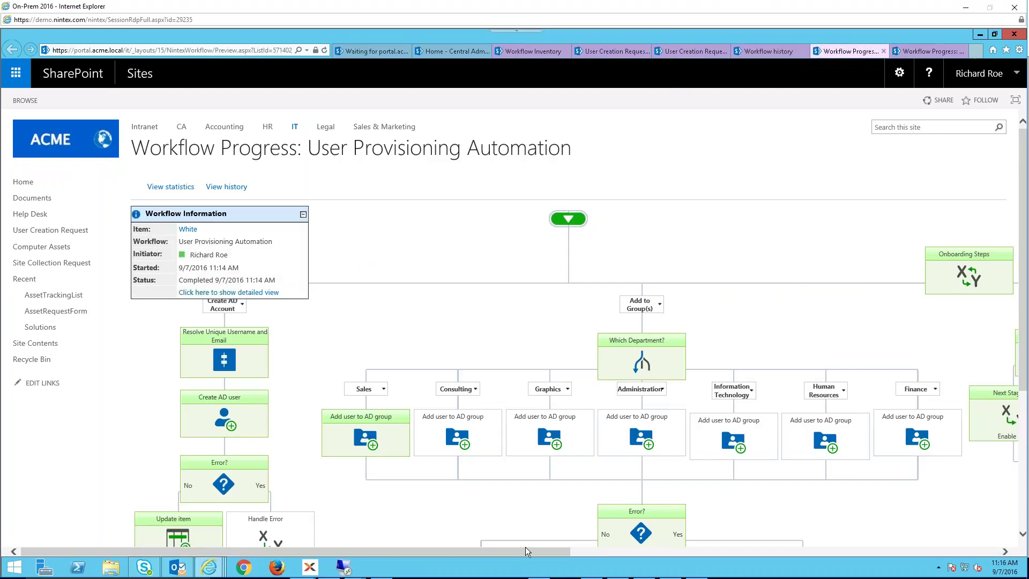
pyautogui.moveTo(527, 552); pyautogui.dragTo(611, 552)
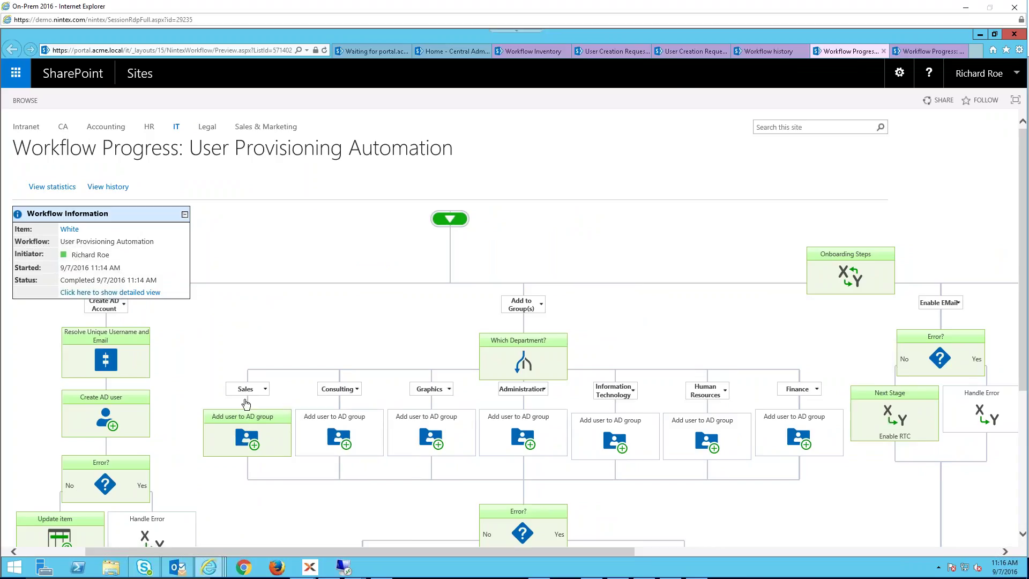
pyautogui.moveTo(247, 438)
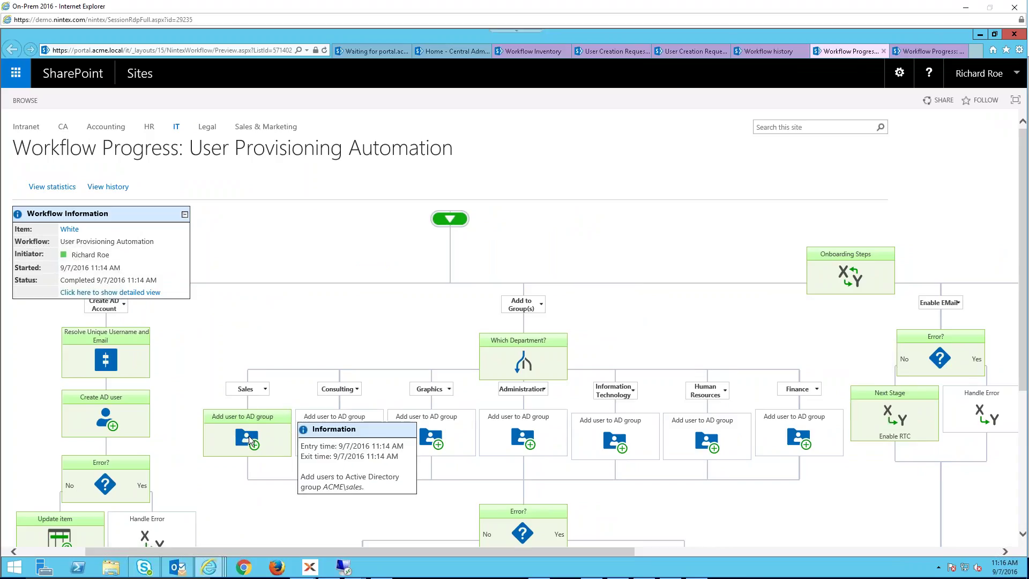
pyautogui.hotkey('ctrl', '-')
pyautogui.hotkey('ctrl', '-')
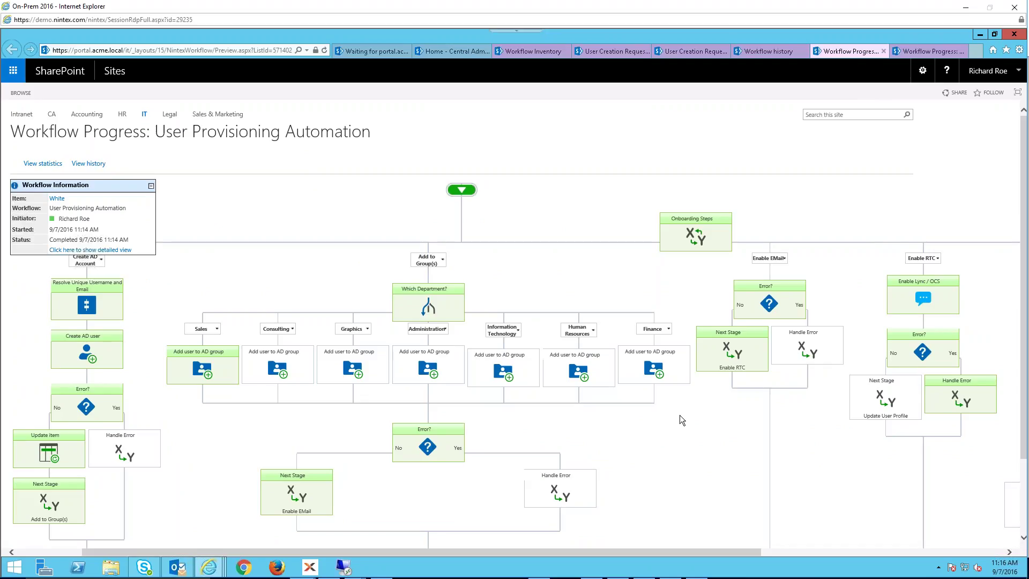
pyautogui.hotkey('ctrl', '+')
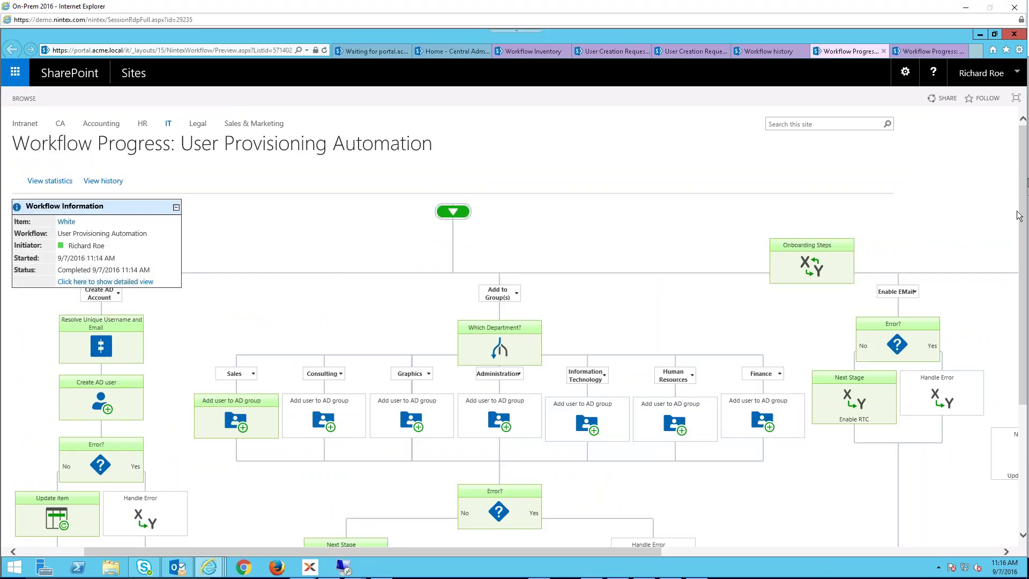
# - Scroll across the progress diagram and open its detailed view
pyautogui.scroll(-4, 454, 304)
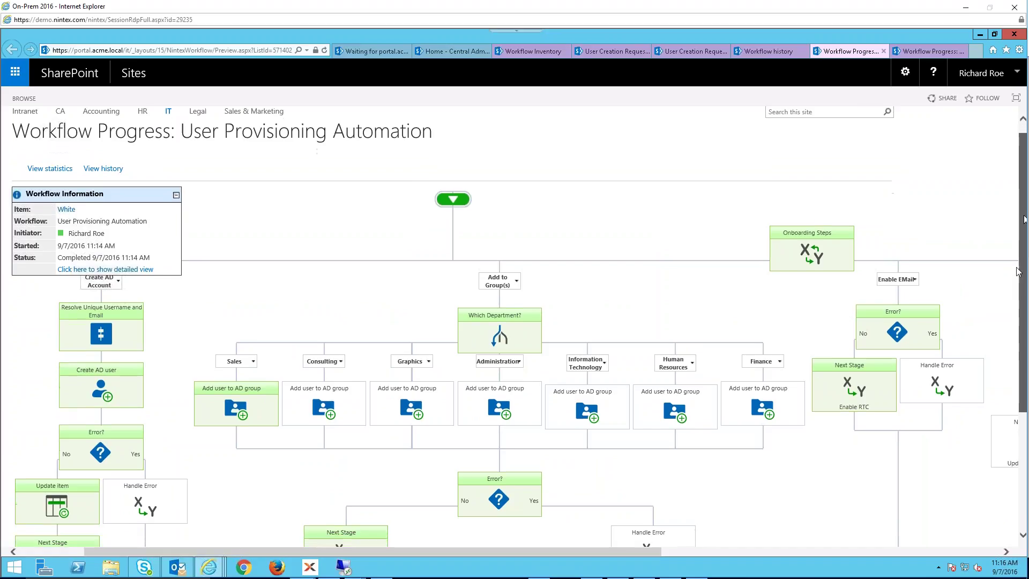
pyautogui.moveTo(317, 385)
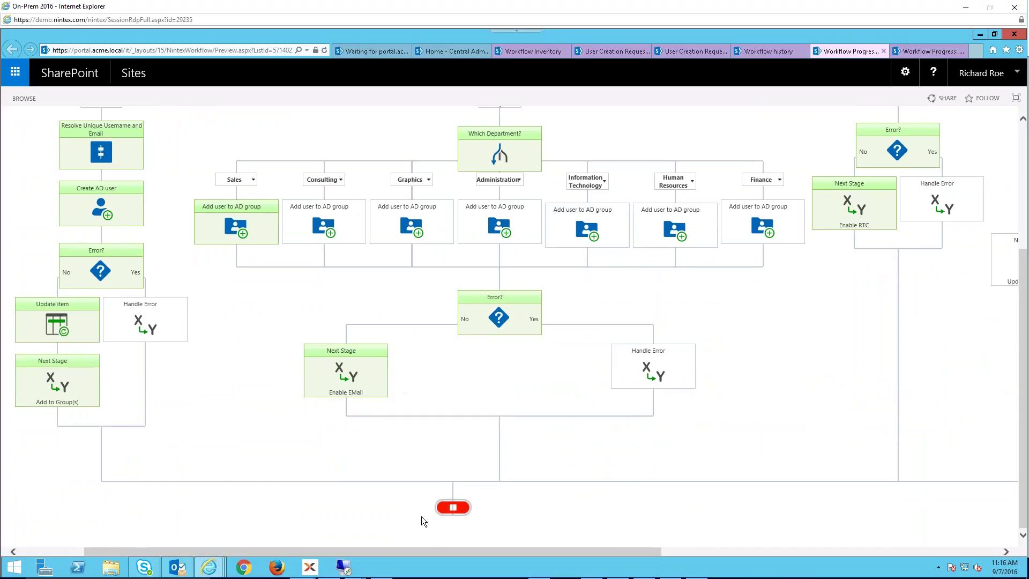
pyautogui.moveTo(444, 547); pyautogui.dragTo(576, 548)
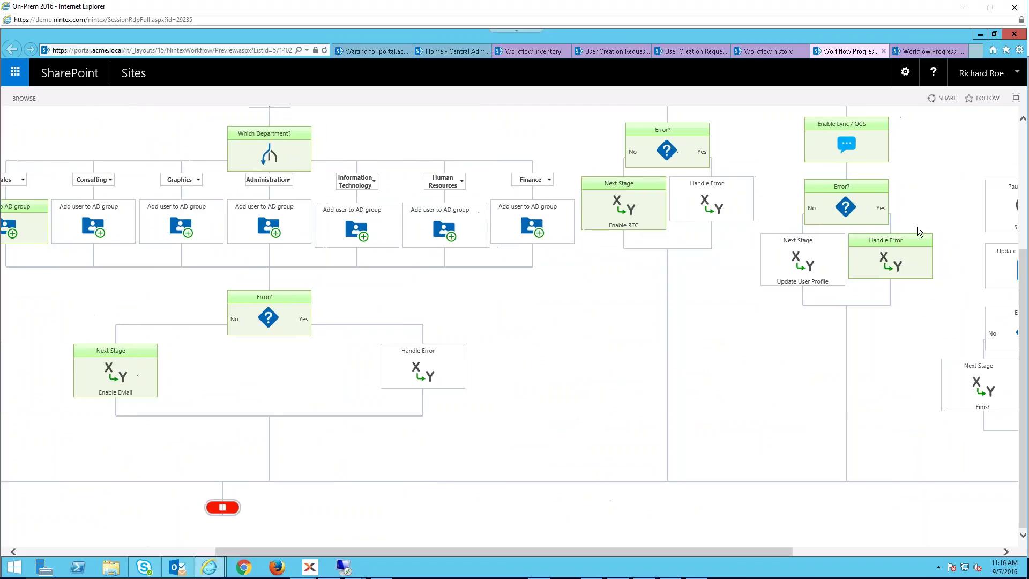
pyautogui.moveTo(1022, 279); pyautogui.dragTo(1022, 204)
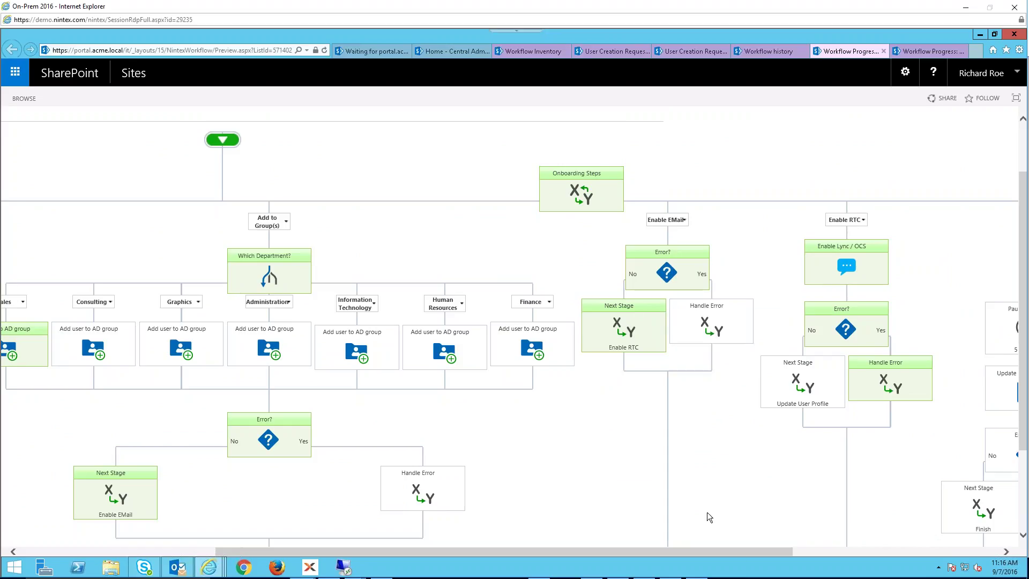
pyautogui.moveTo(741, 554); pyautogui.dragTo(869, 554)
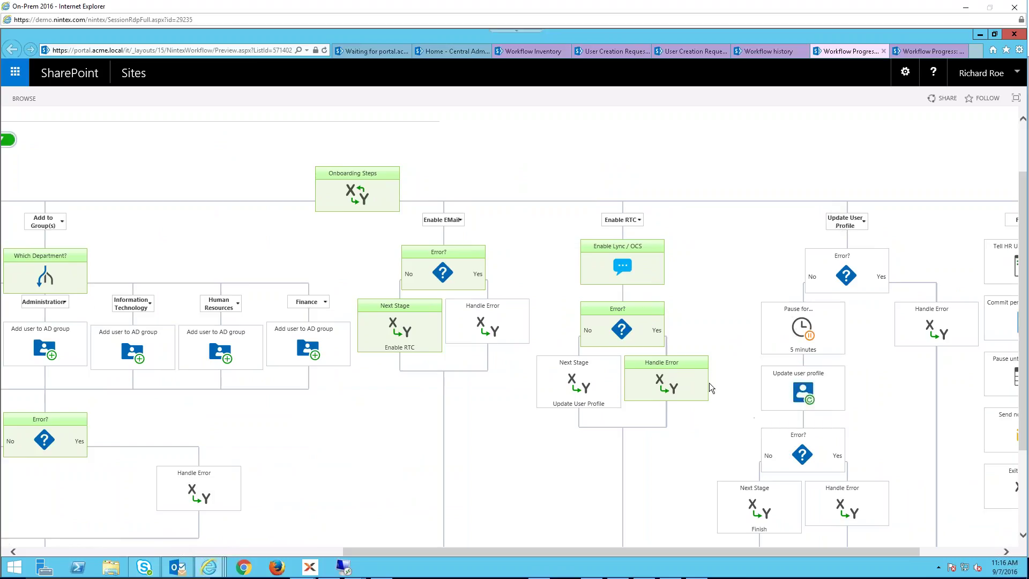
pyautogui.moveTo(711, 552); pyautogui.dragTo(108, 548)
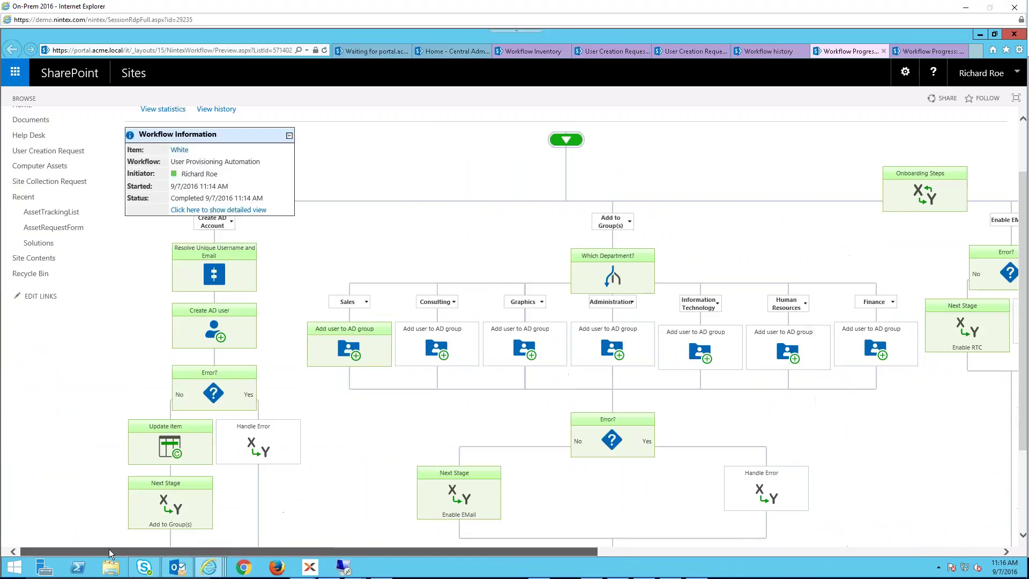
pyautogui.click(263, 211)
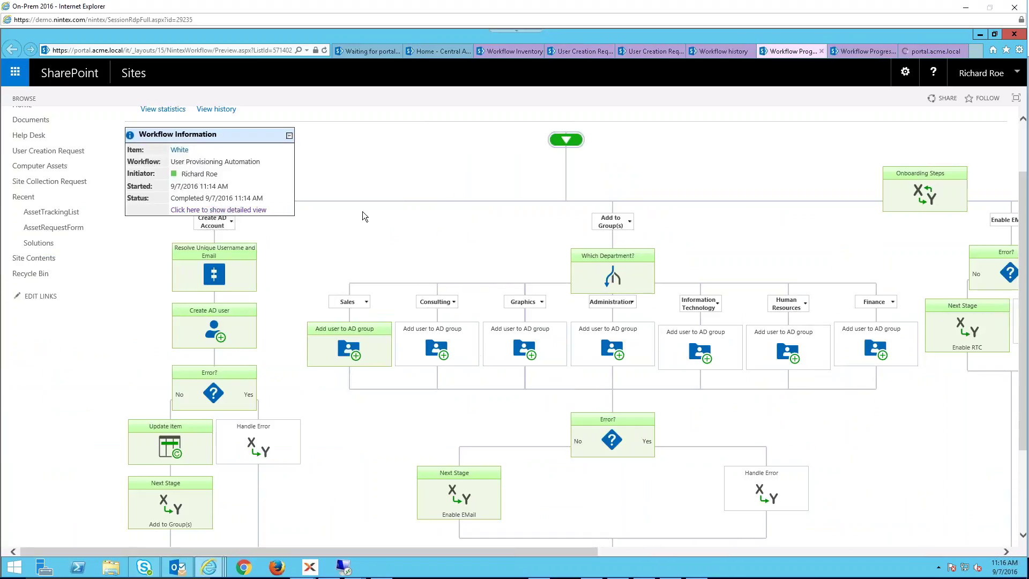
# - Show the Workflow Details page and highlight the SSL certificate revocation error comment
pyautogui.click(248, 210)
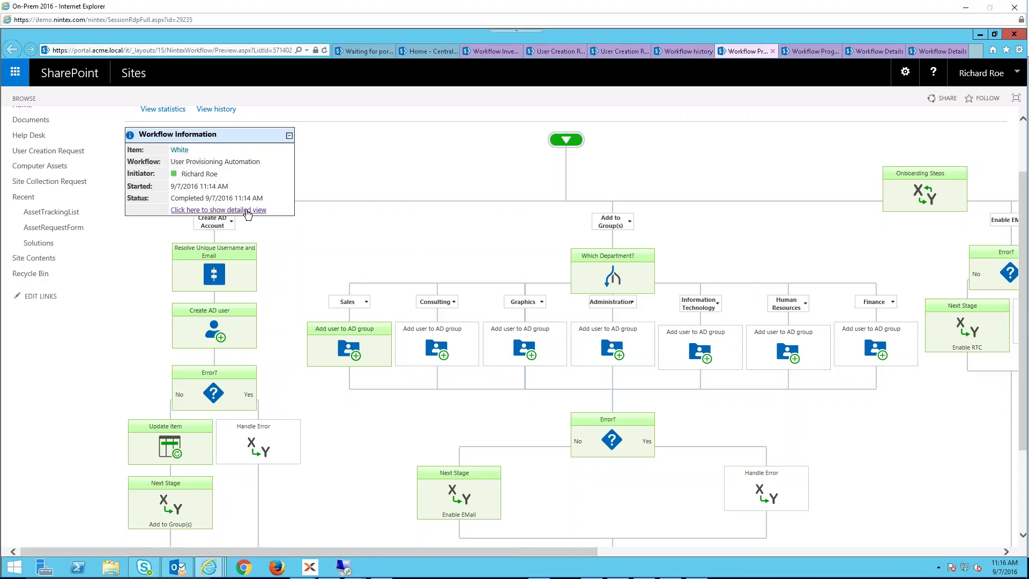
pyautogui.click(942, 52)
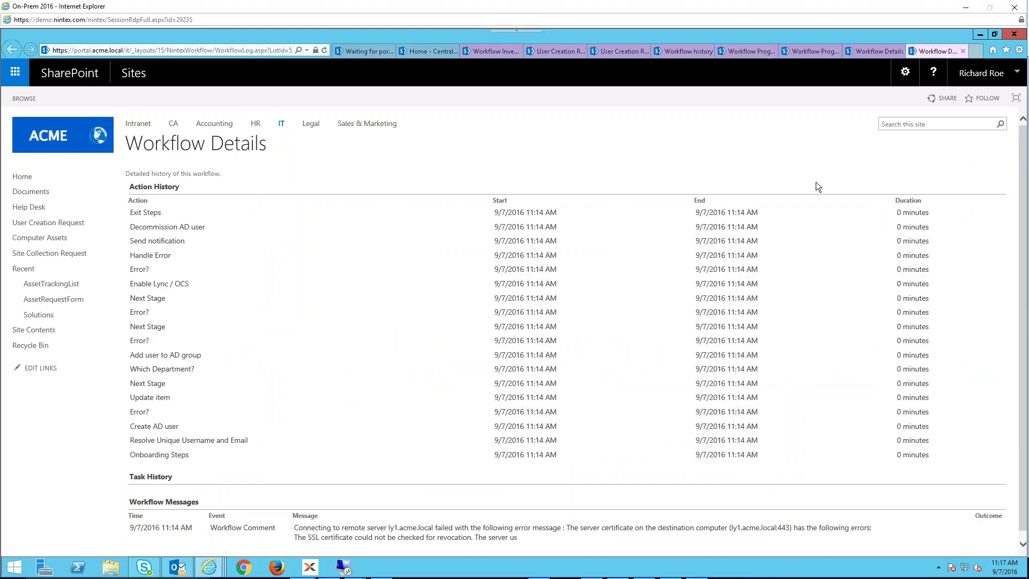
pyautogui.hotkey('ctrl', '-')
pyautogui.hotkey('ctrl', '-')
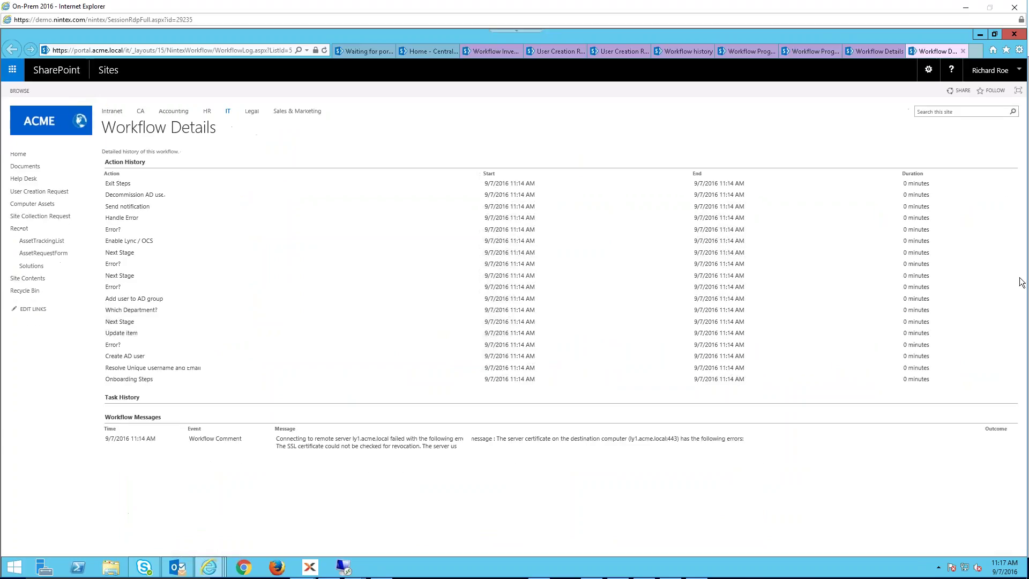
pyautogui.hotkey('ctrl', '+')
pyautogui.hotkey('ctrl', '+')
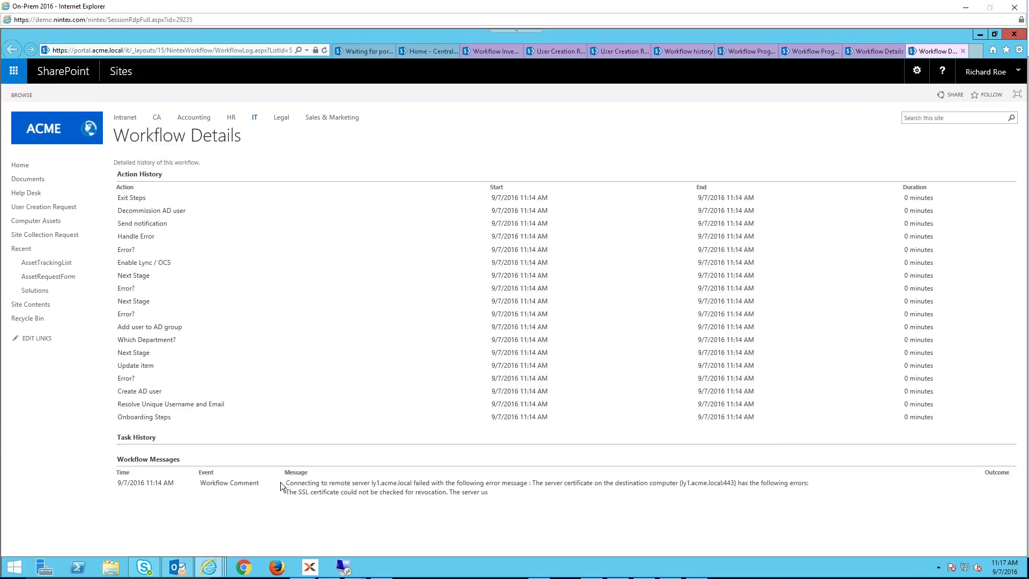
pyautogui.moveTo(286, 484); pyautogui.dragTo(794, 494)
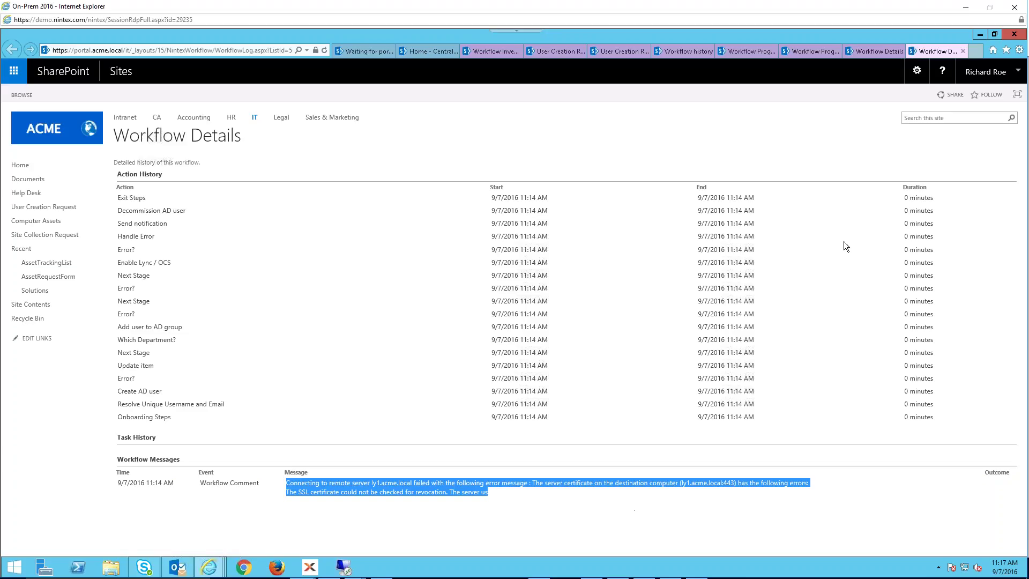
# - Close the Workflow Details, Progress and history tabs, then highlight the add-list-items line
pyautogui.click(964, 51)
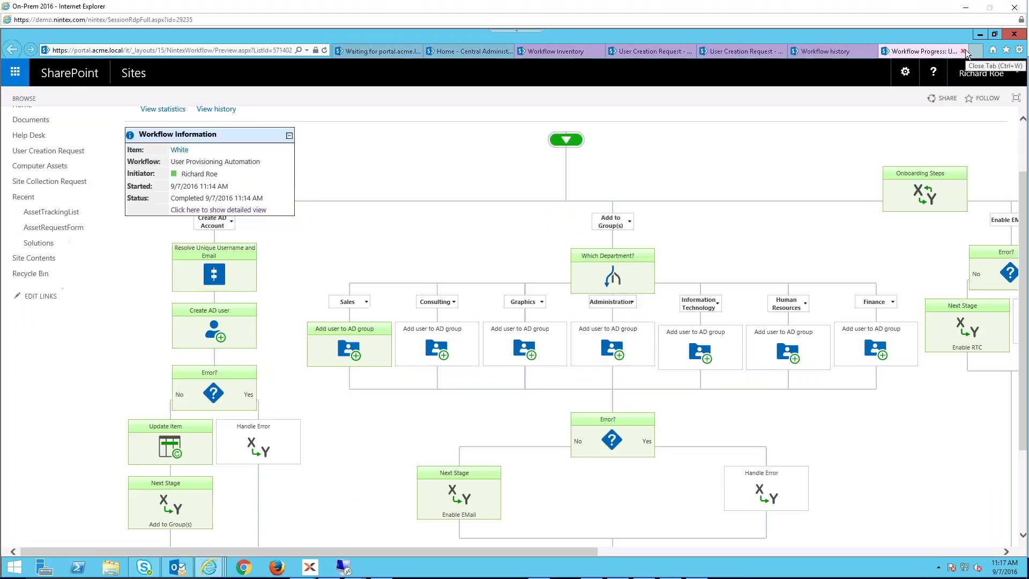
pyautogui.click(965, 51)
pyautogui.click(964, 50)
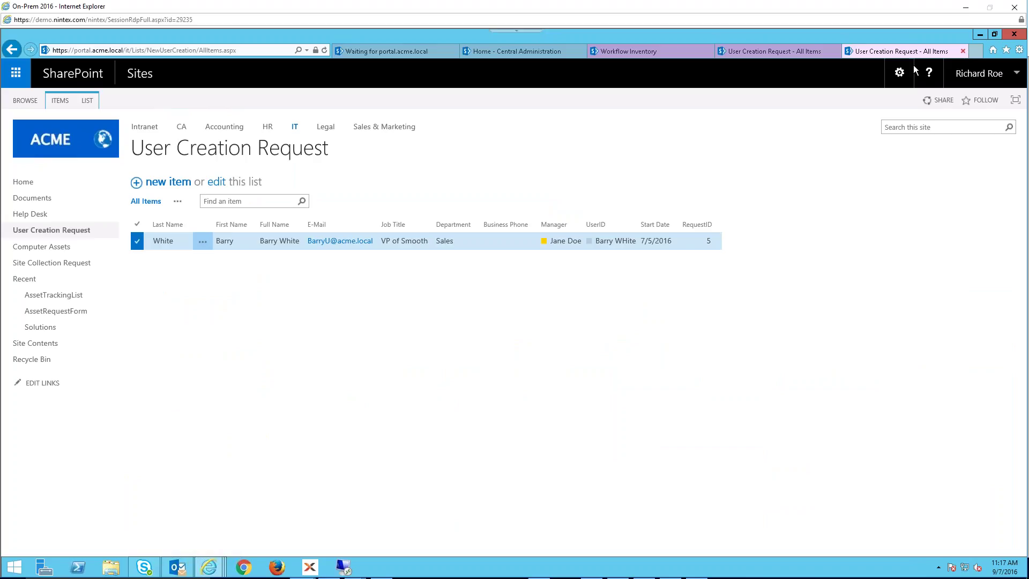
pyautogui.tripleClick(593, 183)
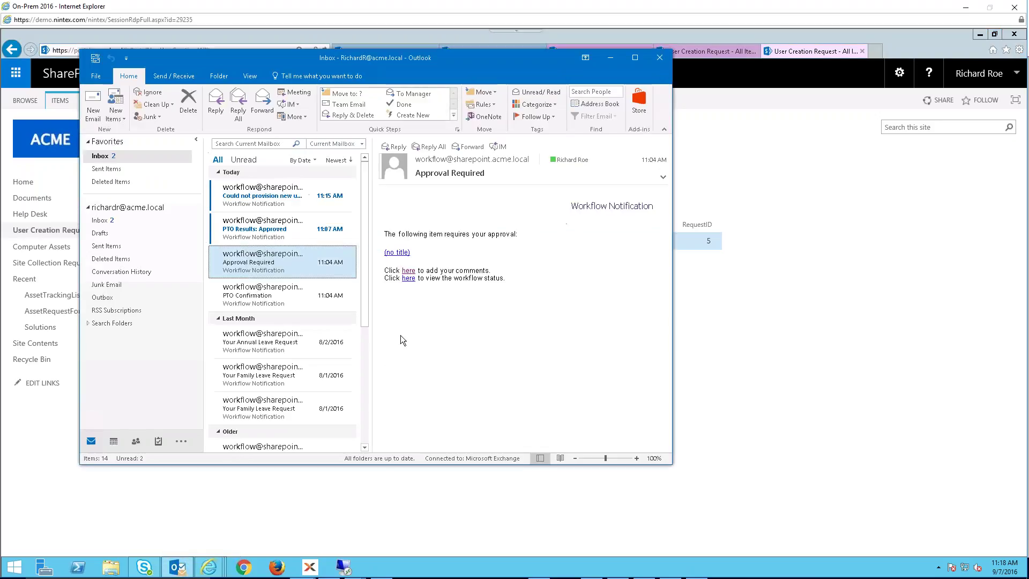
# - Open the Approval Required email in its own window and draft a 'Yes' reply
pyautogui.keyDown('ctrl'); pyautogui.click(287, 263); pyautogui.keyUp('ctrl')
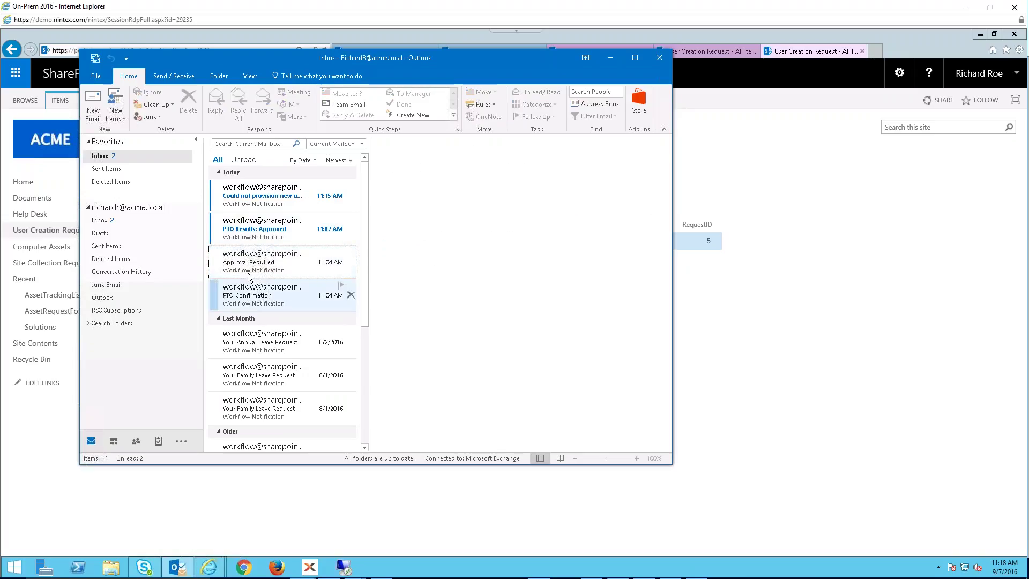
pyautogui.doubleClick(283, 265)
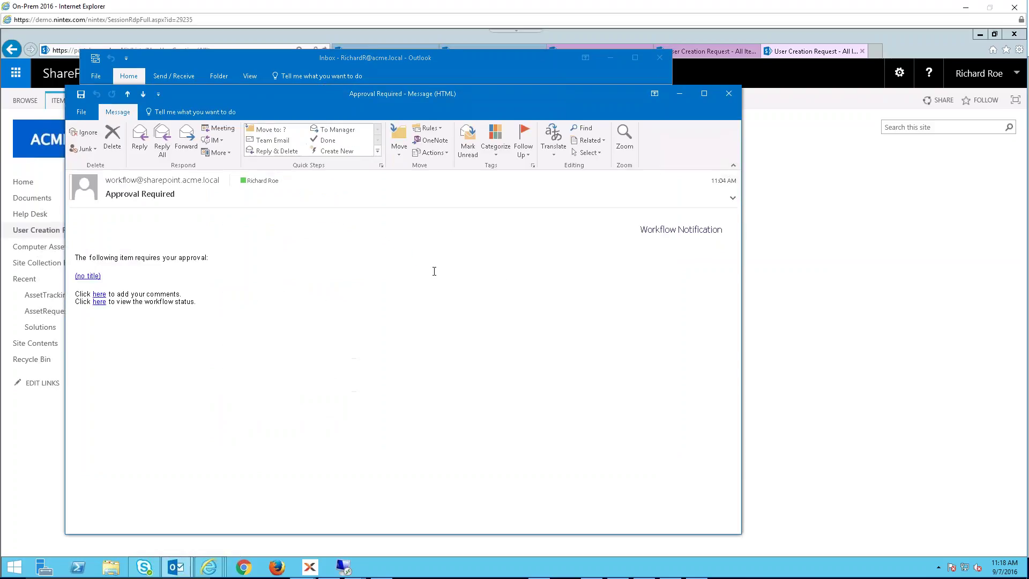
pyautogui.click(139, 140)
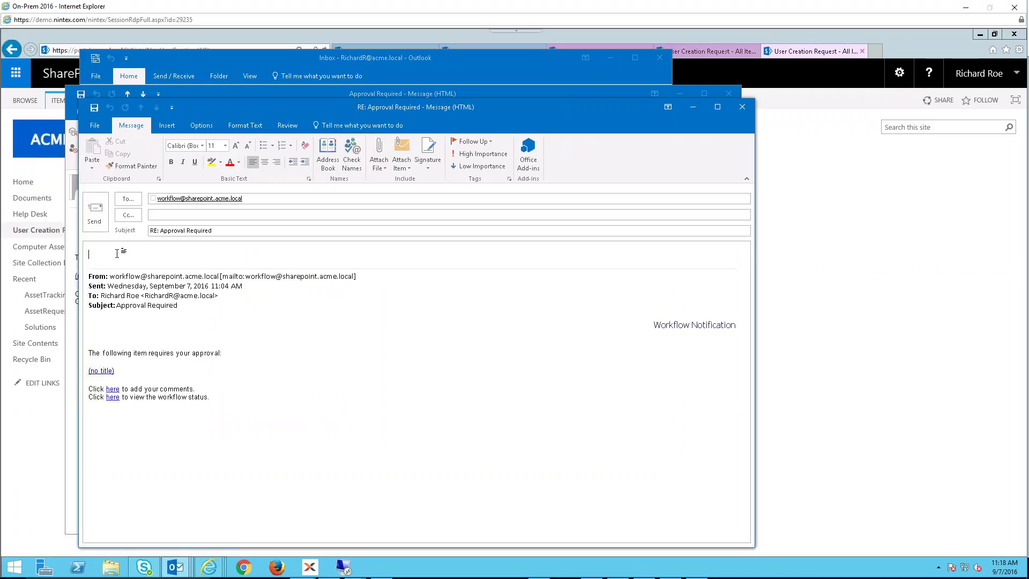
pyautogui.write('Yes')
# - Discard the unsaved reply and open the linked PTO request, which shows Approved
pyautogui.click(113, 389)
pyautogui.click(742, 106)
pyautogui.click(526, 326)
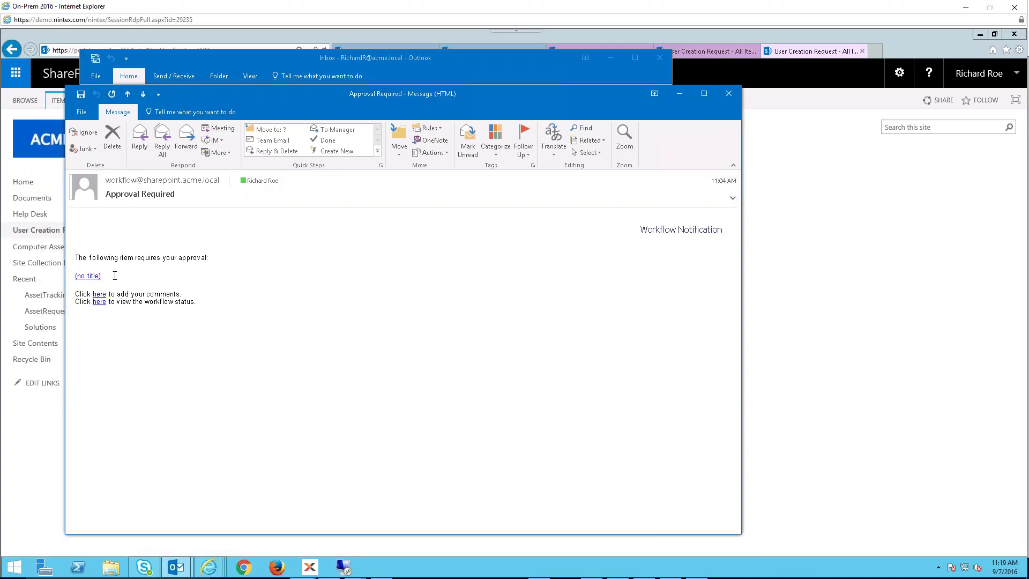
pyautogui.click(87, 275)
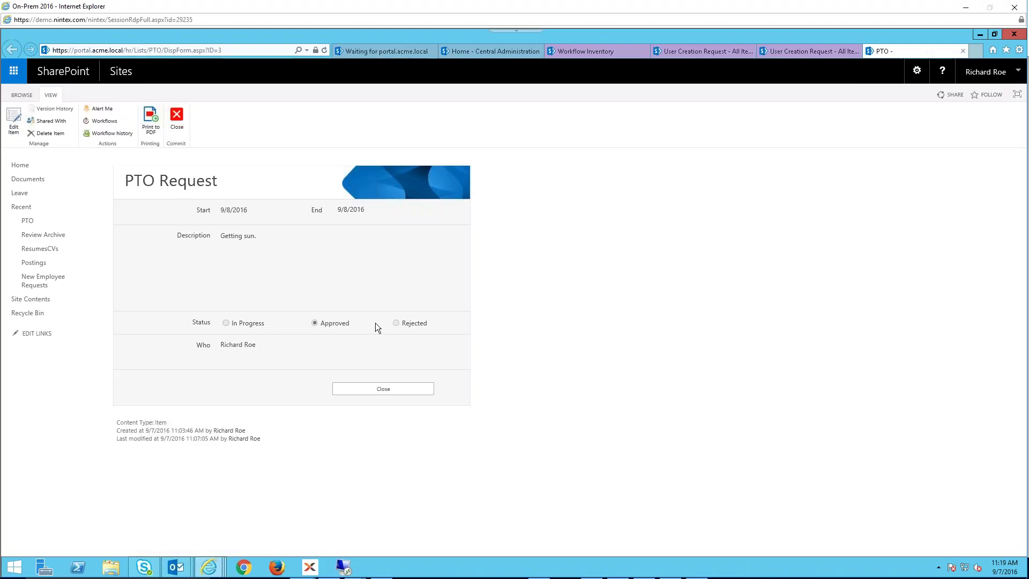
# - Close the PTO request, then open the linked request from the Approval Required email and close it again
pyautogui.click(385, 390)
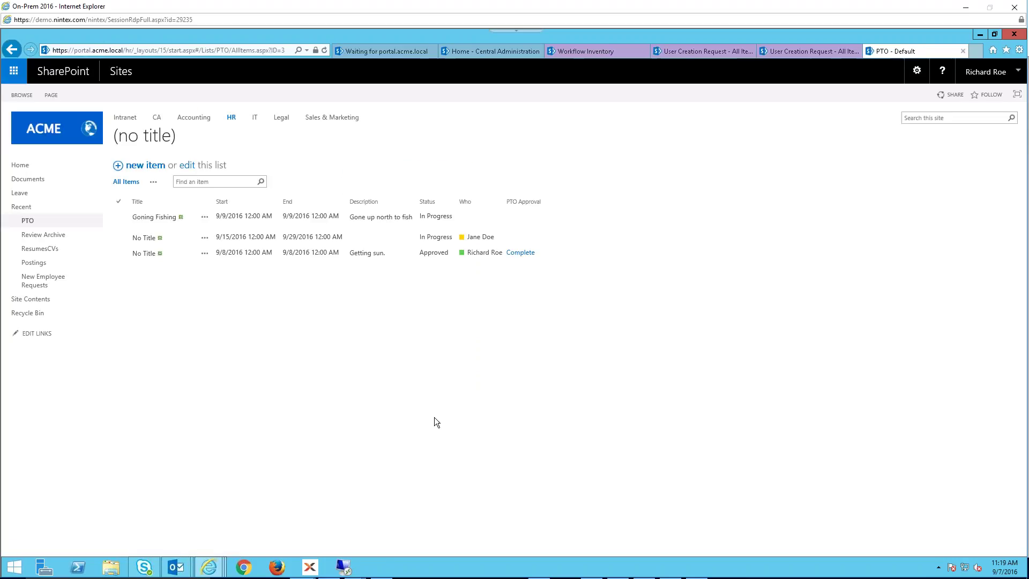
pyautogui.click(177, 567)
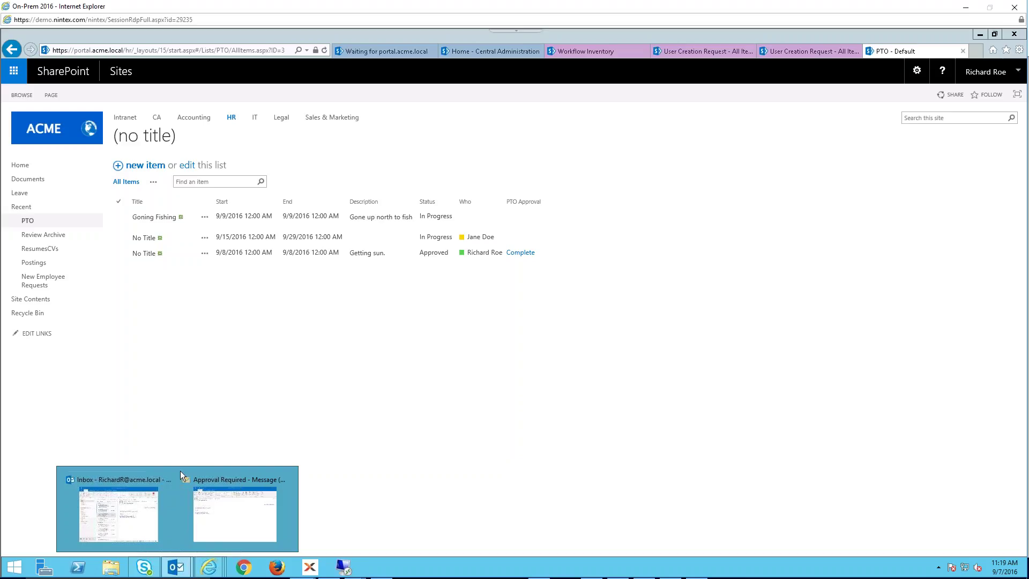
pyautogui.click(213, 507)
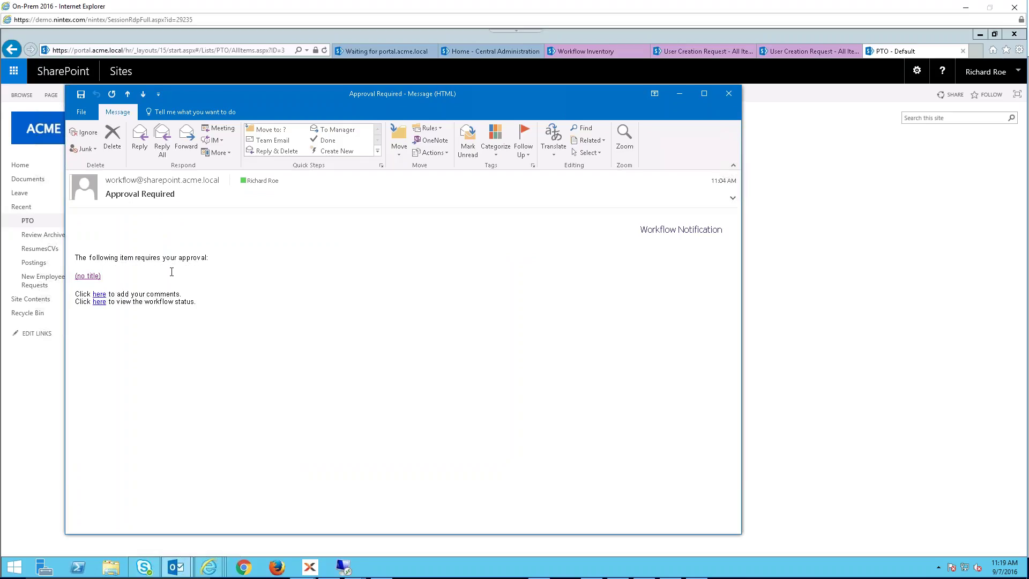
pyautogui.click(89, 275)
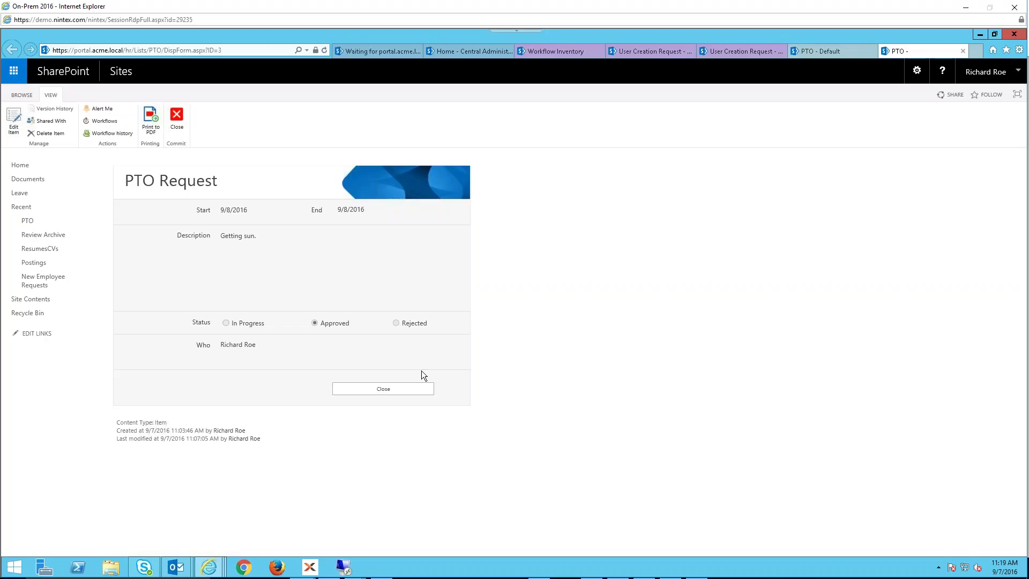
pyautogui.click(405, 390)
# - Open the PTO Review page from the email's comments link, then cancel out without changes
pyautogui.moveTo(181, 572)
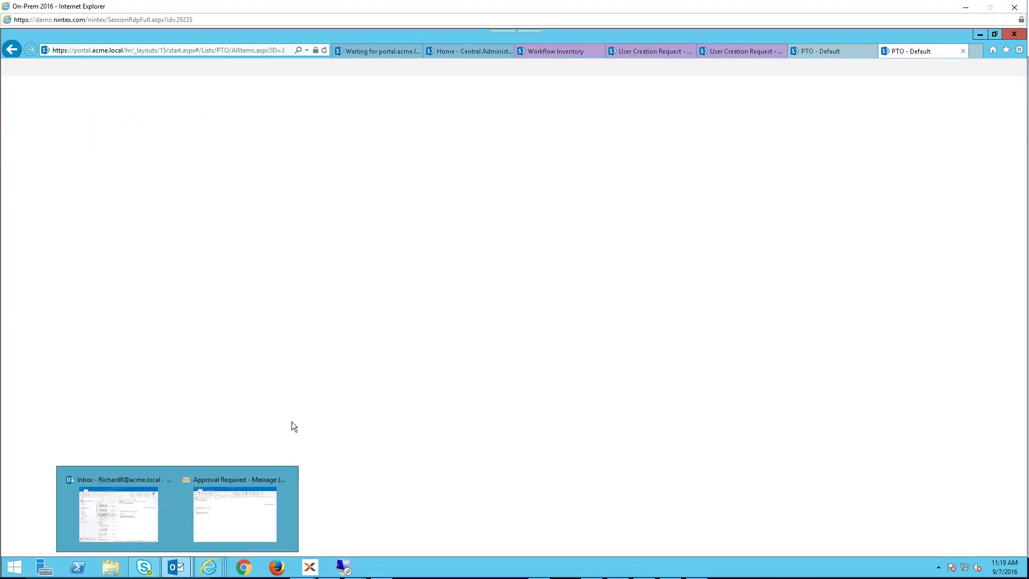
pyautogui.click(253, 494)
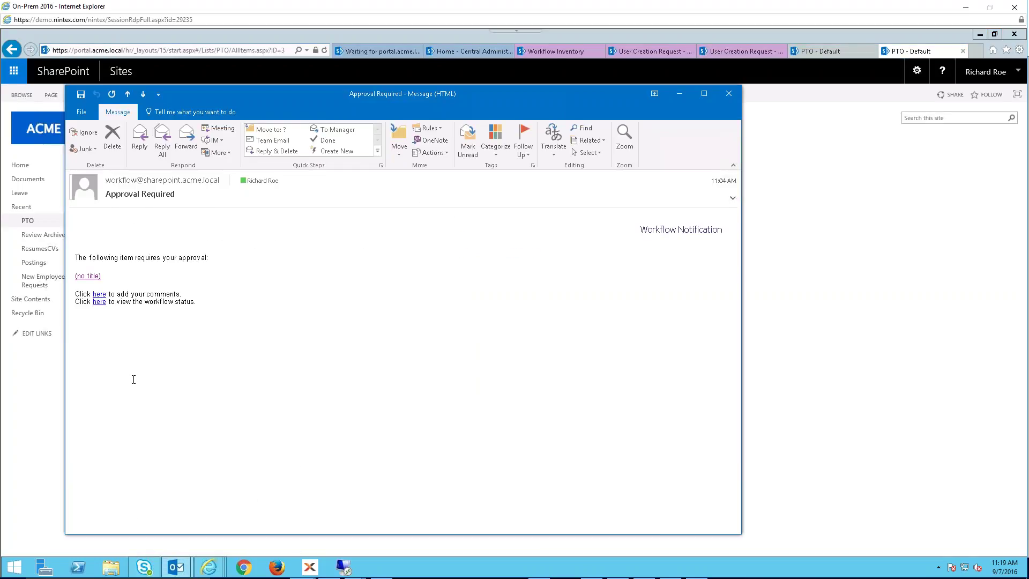
pyautogui.click(103, 296)
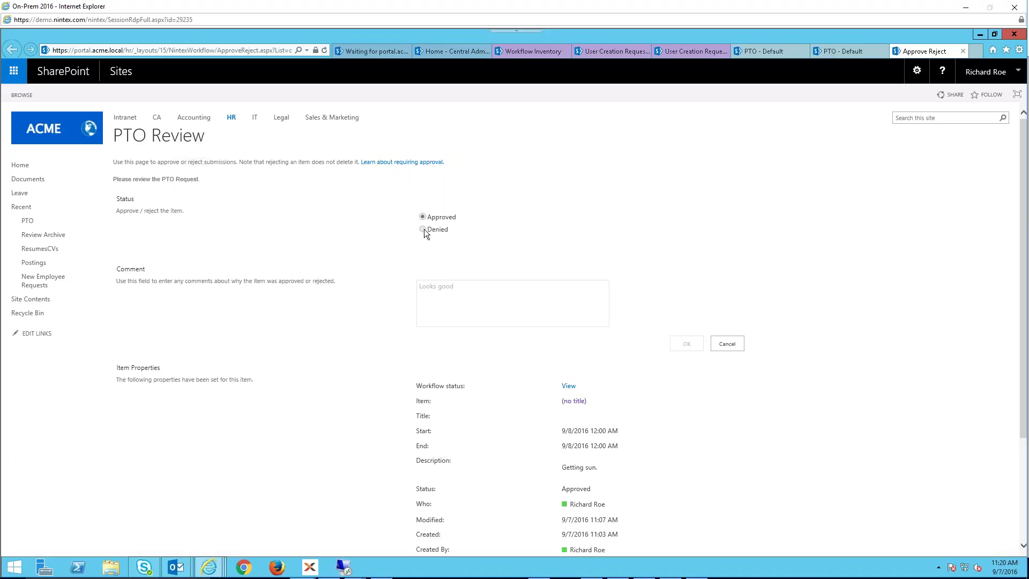
pyautogui.click(737, 345)
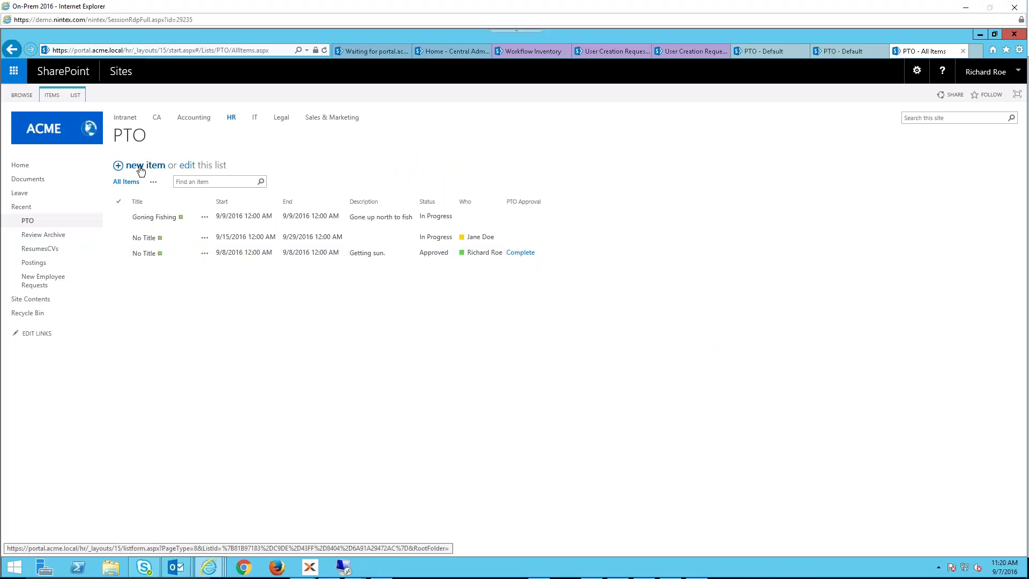
# - Start a new PTO request and handwrite 'Approval' with a stroke beneath it below the form
pyautogui.click(141, 170)
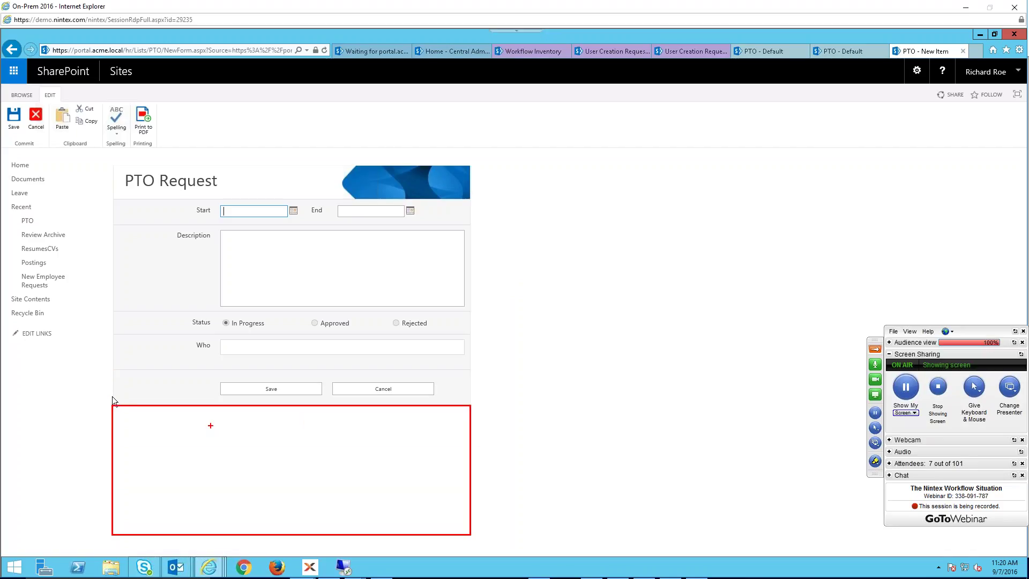
pyautogui.moveTo(179, 410)
pyautogui.mouseDown()
pyautogui.moveTo(167, 435)
pyautogui.moveTo(171, 417)
pyautogui.moveTo(215, 435)
pyautogui.moveTo(217, 421)
pyautogui.moveTo(281, 436)
pyautogui.mouseUp()
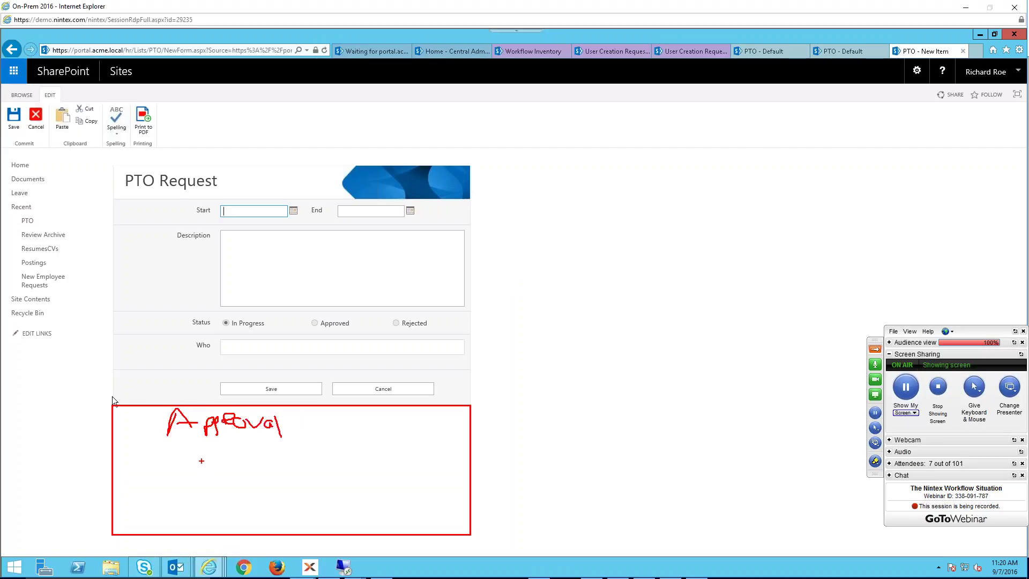
pyautogui.moveTo(206, 456)
pyautogui.mouseDown()
pyautogui.moveTo(206, 477)
pyautogui.moveTo(412, 475)
pyautogui.moveTo(367, 473)
pyautogui.moveTo(384, 477)
pyautogui.mouseUp()
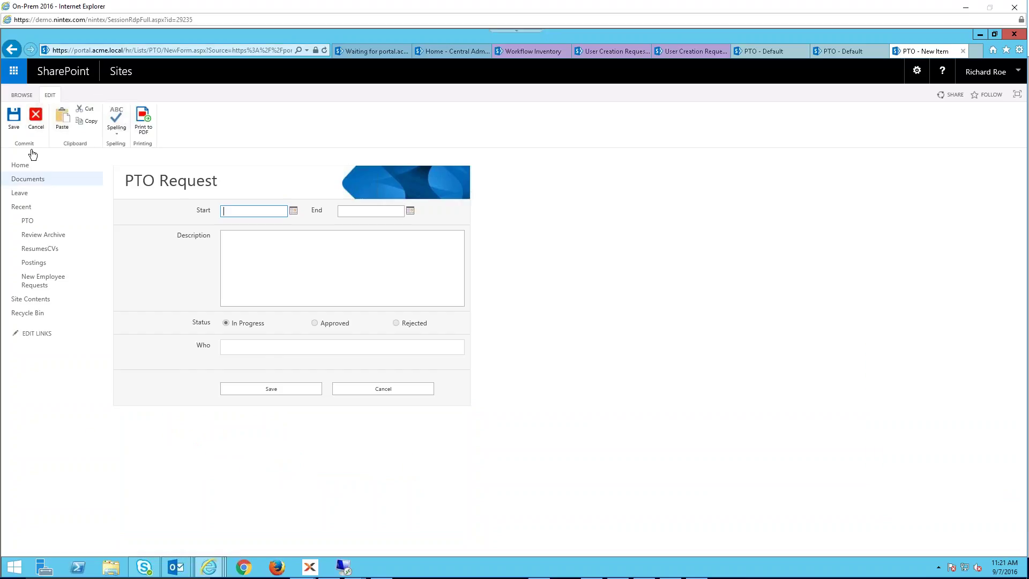
# - Cancel the new PTO request and open the HR site home in a background tab
pyautogui.click(36, 122)
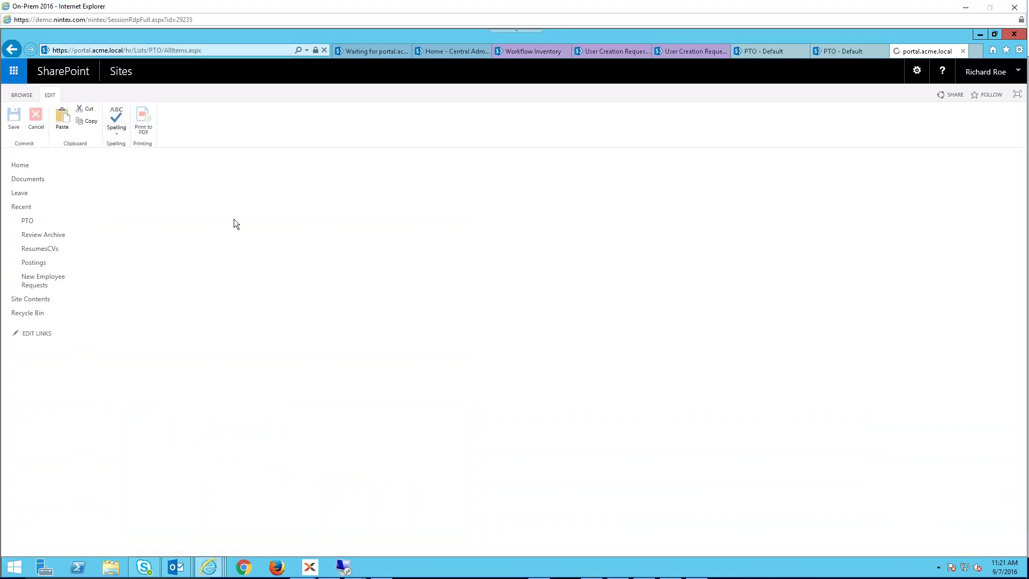
pyautogui.middleClick(231, 119)
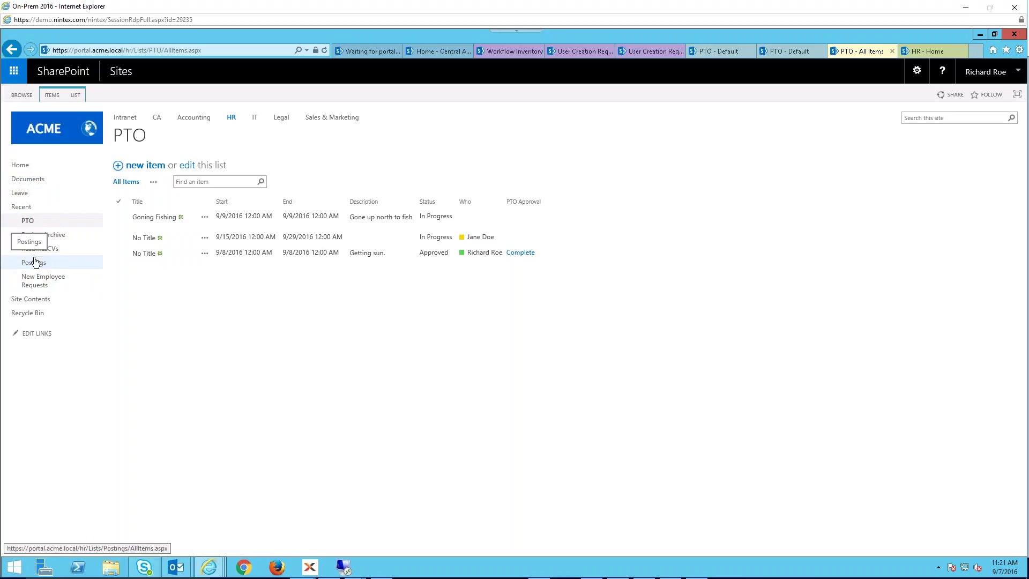
pyautogui.tripleClick(169, 308)
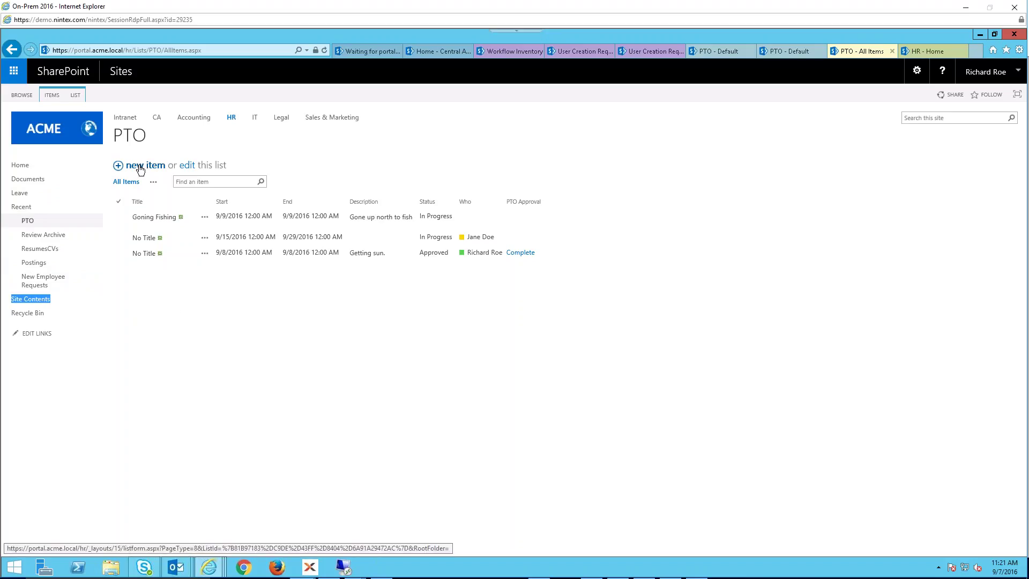
pyautogui.tripleClick(229, 315)
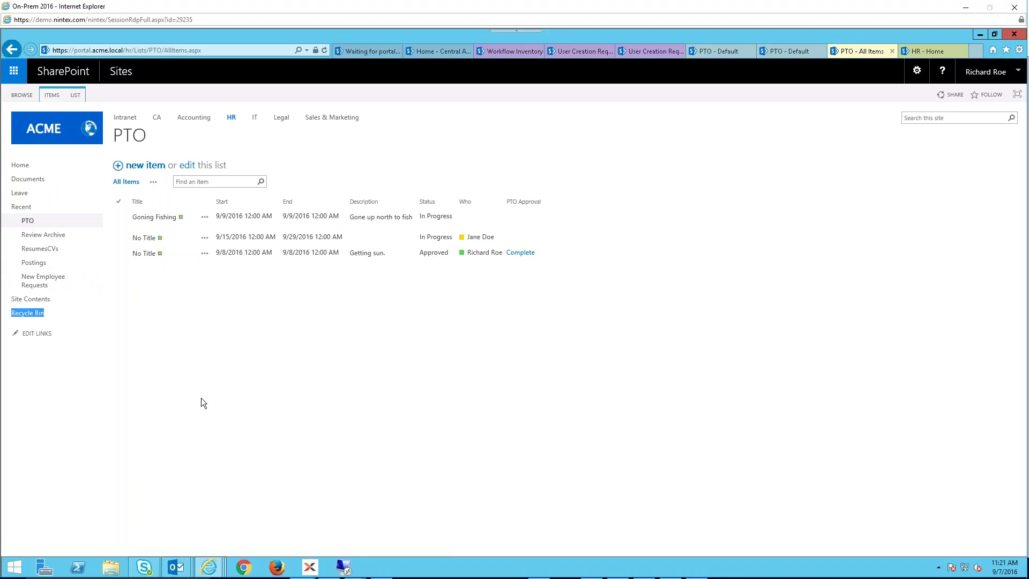
pyautogui.click(171, 367)
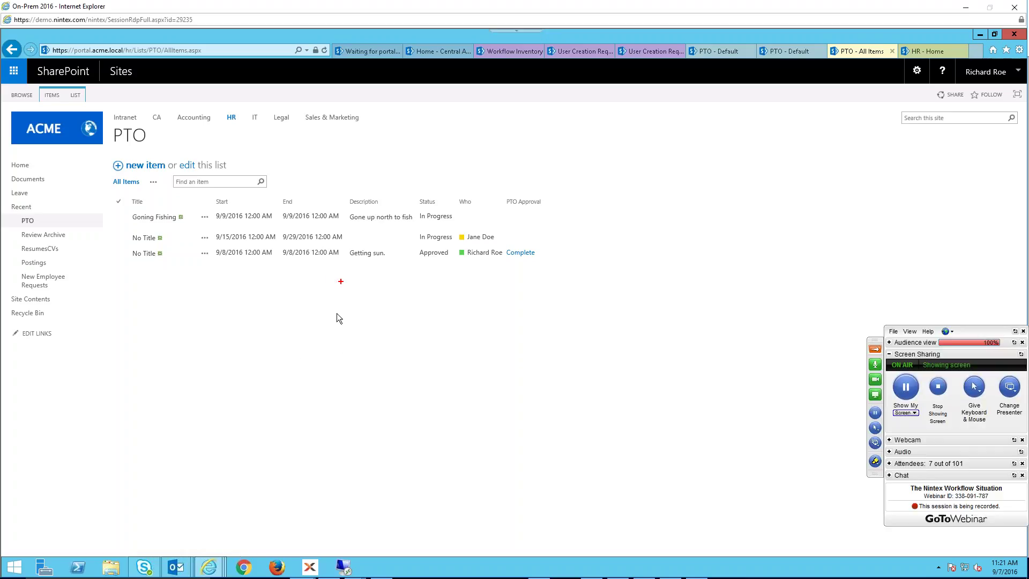
# - Frame an annotation area below the PTO list and sketch the mockup's field boxes and lower section
pyautogui.moveTo(325, 272)
pyautogui.mouseDown()
pyautogui.moveTo(487, 326)
pyautogui.moveTo(615, 453)
pyautogui.moveTo(634, 530)
pyautogui.mouseUp()
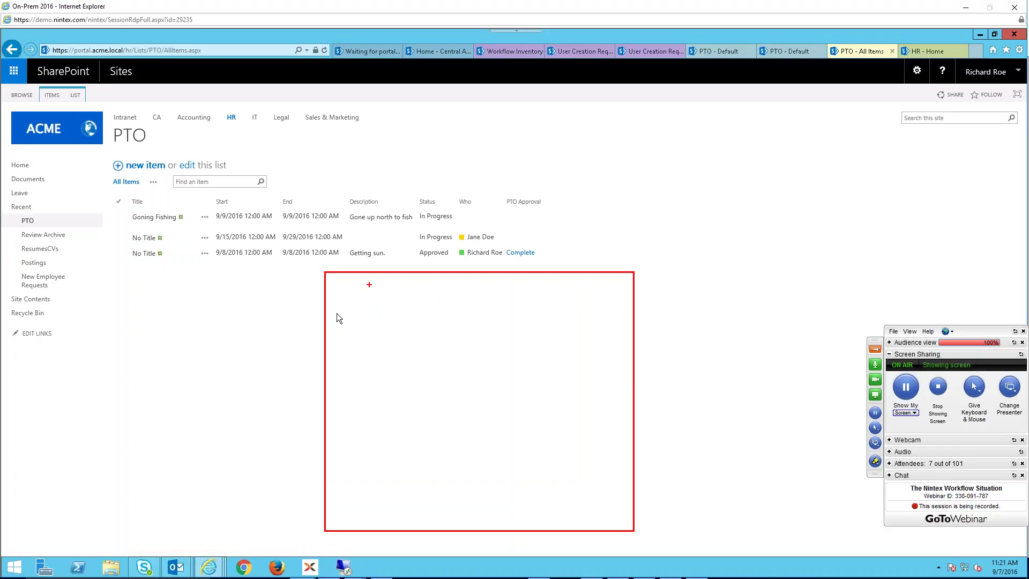
pyautogui.moveTo(369, 283)
pyautogui.mouseDown()
pyautogui.moveTo(369, 307)
pyautogui.moveTo(413, 285)
pyautogui.moveTo(373, 302)
pyautogui.moveTo(389, 298)
pyautogui.moveTo(376, 340)
pyautogui.moveTo(465, 314)
pyautogui.moveTo(498, 344)
pyautogui.moveTo(389, 338)
pyautogui.moveTo(460, 325)
pyautogui.mouseUp()
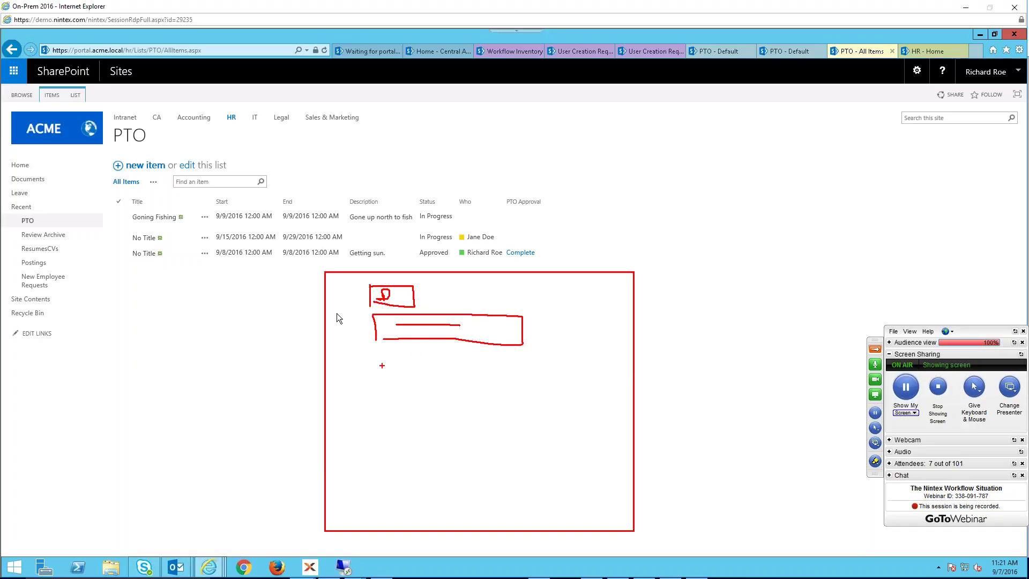
pyautogui.moveTo(381, 352)
pyautogui.mouseDown()
pyautogui.moveTo(381, 368)
pyautogui.moveTo(495, 375)
pyautogui.moveTo(388, 375)
pyautogui.moveTo(350, 498)
pyautogui.mouseUp()
pyautogui.moveTo(349, 399)
pyautogui.mouseDown()
pyautogui.moveTo(574, 459)
pyautogui.moveTo(622, 510)
pyautogui.mouseUp()
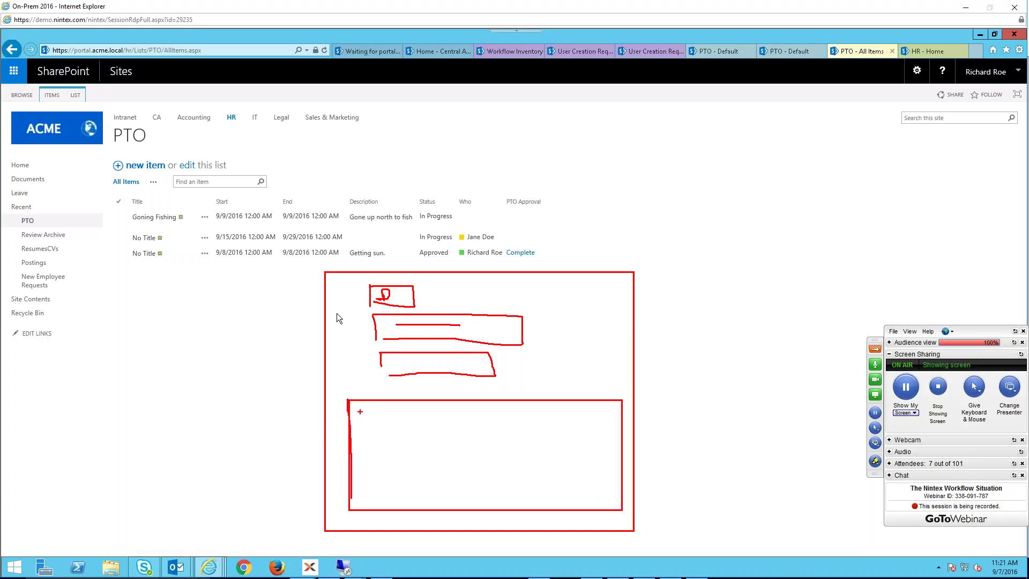
pyautogui.moveTo(357, 409)
pyautogui.mouseDown()
pyautogui.moveTo(359, 428)
pyautogui.moveTo(401, 413)
pyautogui.moveTo(408, 430)
pyautogui.moveTo(463, 421)
pyautogui.moveTo(468, 432)
pyautogui.moveTo(526, 430)
pyautogui.mouseUp()
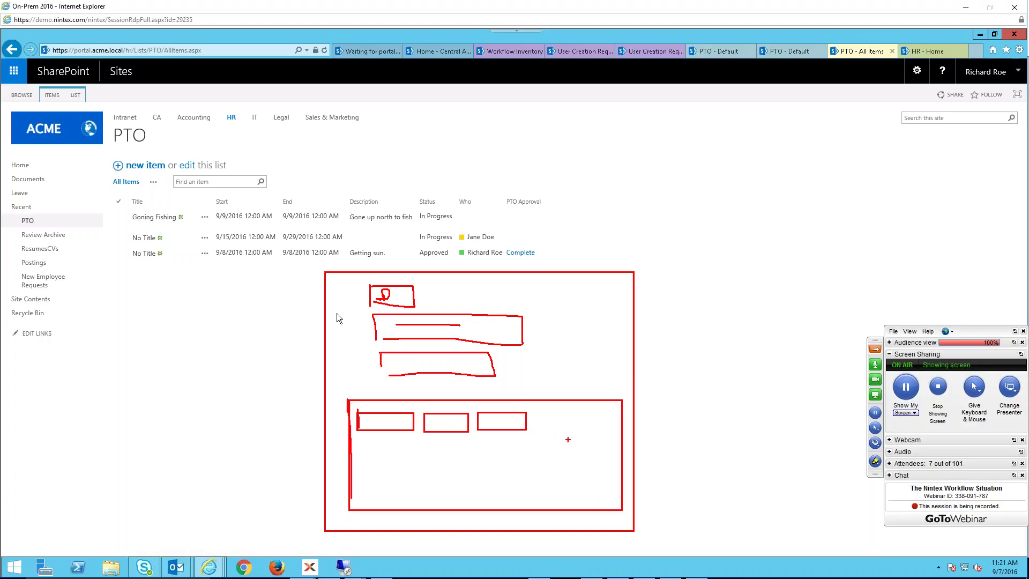
pyautogui.moveTo(567, 439); pyautogui.dragTo(602, 439)
pyautogui.moveTo(361, 440)
pyautogui.mouseDown()
pyautogui.moveTo(423, 459)
pyautogui.moveTo(528, 462)
pyautogui.mouseUp()
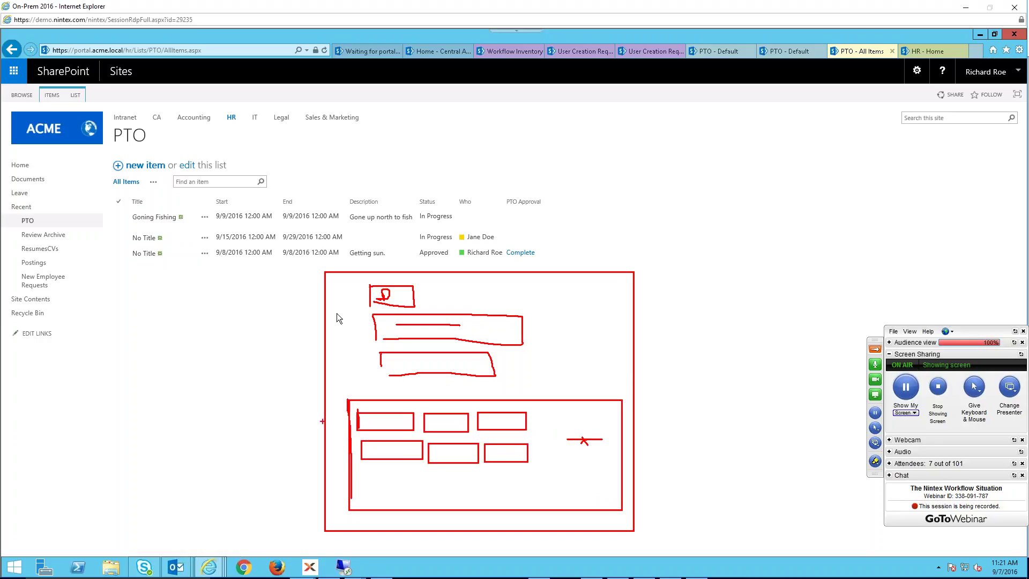
# - Add arrows, a third row of boxes, a dashed bottom line and circles to the mockup
pyautogui.moveTo(317, 420)
pyautogui.mouseDown()
pyautogui.moveTo(369, 422)
pyautogui.moveTo(357, 459)
pyautogui.mouseUp()
pyautogui.moveTo(561, 468); pyautogui.dragTo(569, 471)
pyautogui.moveTo(365, 471)
pyautogui.mouseDown()
pyautogui.moveTo(479, 488)
pyautogui.moveTo(519, 477)
pyautogui.moveTo(481, 488)
pyautogui.mouseUp()
pyautogui.moveTo(322, 493); pyautogui.dragTo(398, 496)
pyautogui.moveTo(414, 498); pyautogui.dragTo(449, 497)
pyautogui.moveTo(470, 497); pyautogui.dragTo(487, 497)
pyautogui.click(497, 499)
pyautogui.moveTo(529, 401)
pyautogui.mouseDown()
pyautogui.moveTo(473, 428)
pyautogui.moveTo(542, 420)
pyautogui.moveTo(534, 392)
pyautogui.mouseUp()
pyautogui.moveTo(507, 521)
pyautogui.mouseDown()
pyautogui.moveTo(636, 529)
pyautogui.moveTo(649, 548)
pyautogui.mouseUp()
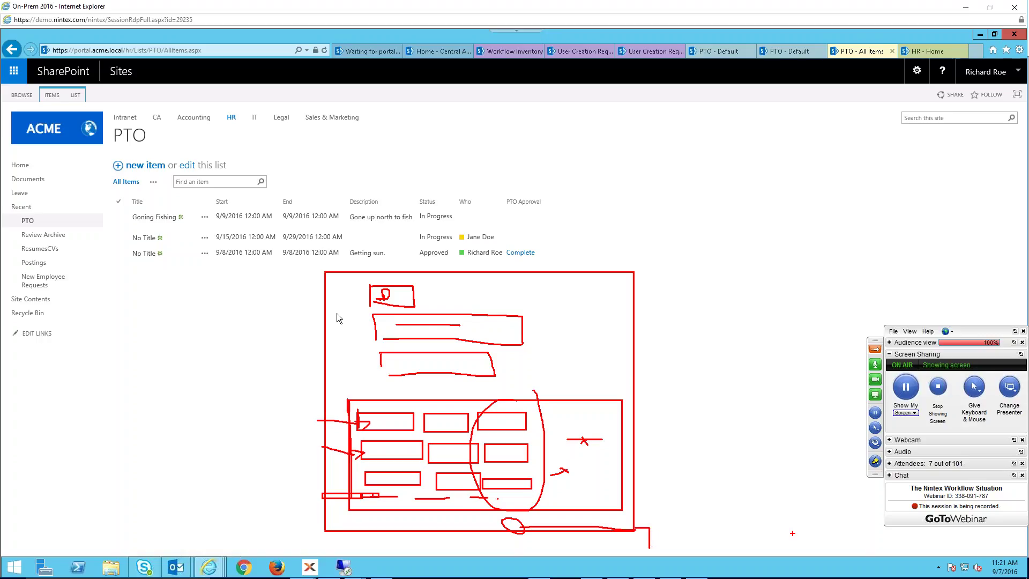
# - Draw two arrows leading up and right from the mockup, each ending in a circled W
pyautogui.moveTo(519, 297)
pyautogui.mouseDown()
pyautogui.moveTo(678, 153)
pyautogui.moveTo(541, 291)
pyautogui.moveTo(557, 257)
pyautogui.mouseUp()
pyautogui.hotkey('ctrl', 'z')
pyautogui.moveTo(505, 307)
pyautogui.mouseDown()
pyautogui.moveTo(591, 185)
pyautogui.moveTo(617, 176)
pyautogui.moveTo(606, 197)
pyautogui.mouseUp()
pyautogui.moveTo(607, 410)
pyautogui.mouseDown()
pyautogui.moveTo(745, 356)
pyautogui.moveTo(754, 375)
pyautogui.moveTo(728, 354)
pyautogui.mouseUp()
pyautogui.moveTo(593, 178); pyautogui.dragTo(608, 199)
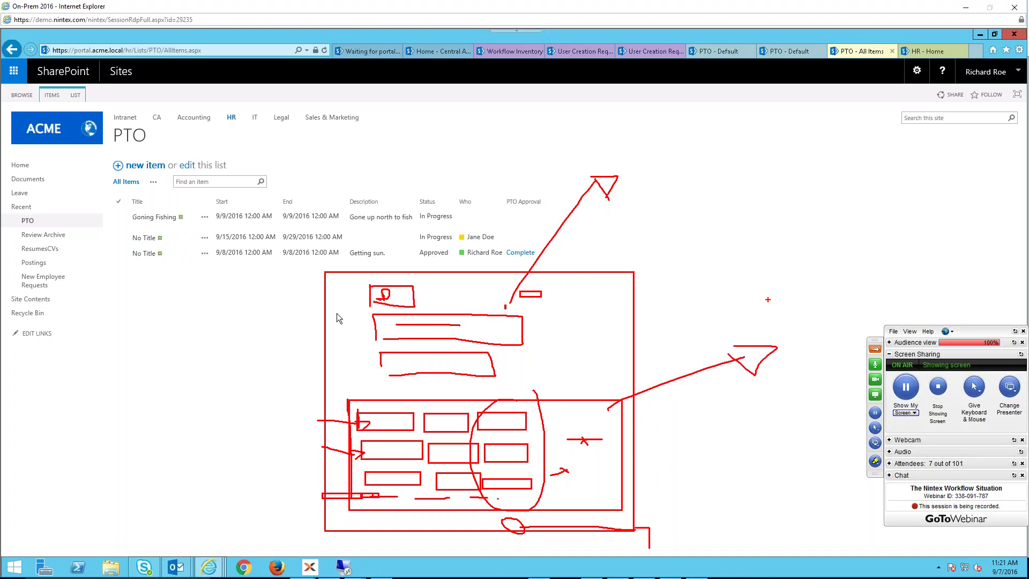
pyautogui.moveTo(771, 330)
pyautogui.mouseDown()
pyautogui.moveTo(863, 324)
pyautogui.moveTo(774, 319)
pyautogui.mouseUp()
pyautogui.moveTo(657, 144)
pyautogui.mouseDown()
pyautogui.moveTo(697, 183)
pyautogui.moveTo(693, 140)
pyautogui.mouseUp()
pyautogui.moveTo(647, 166)
pyautogui.mouseDown()
pyautogui.moveTo(654, 187)
pyautogui.moveTo(672, 167)
pyautogui.mouseUp()
pyautogui.moveTo(798, 314); pyautogui.dragTo(835, 301)
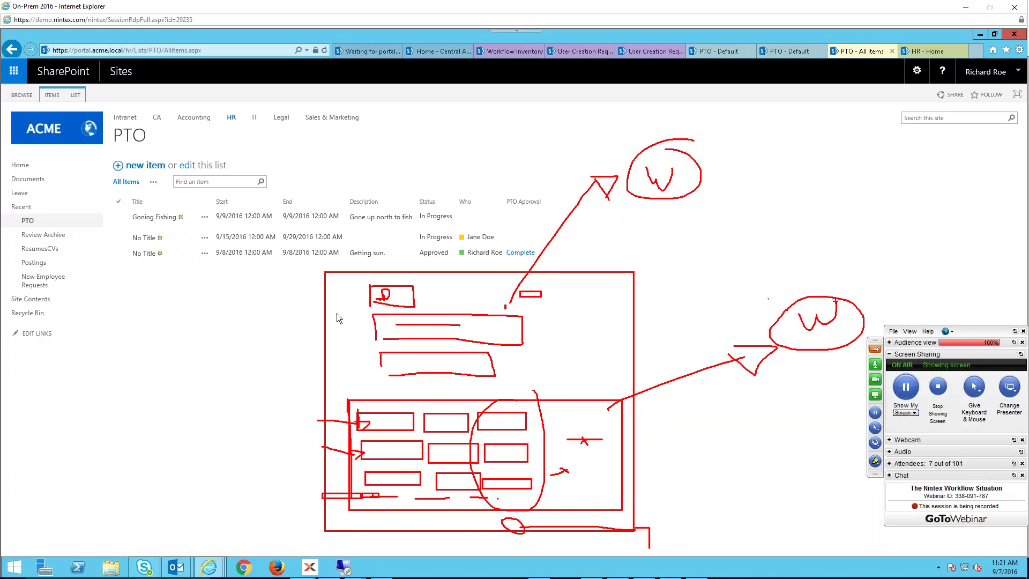
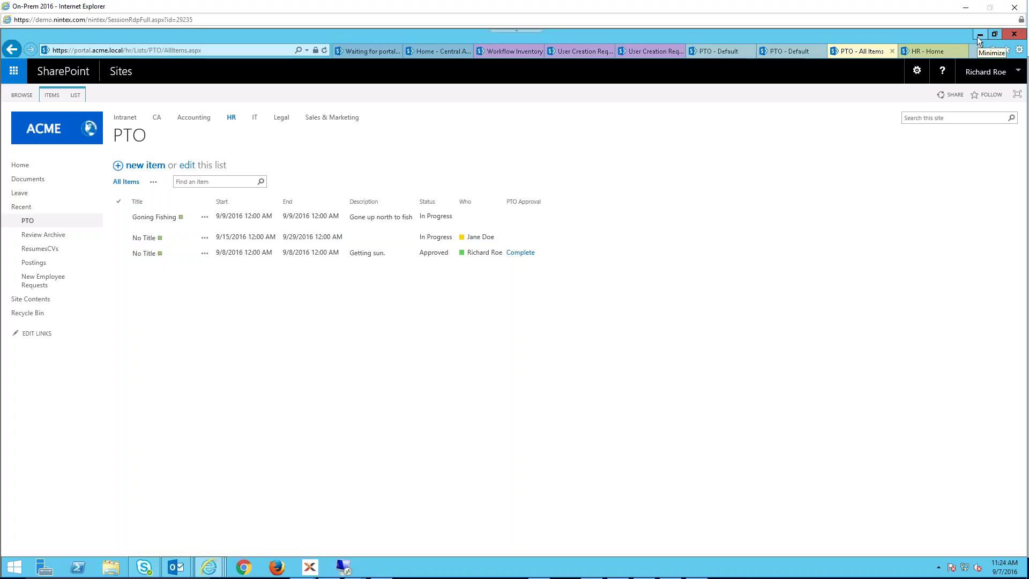
# - Switch from the remote desktop to the Engineering site's Apporvers list and snooze the overdue reminder
pyautogui.click(965, 10)
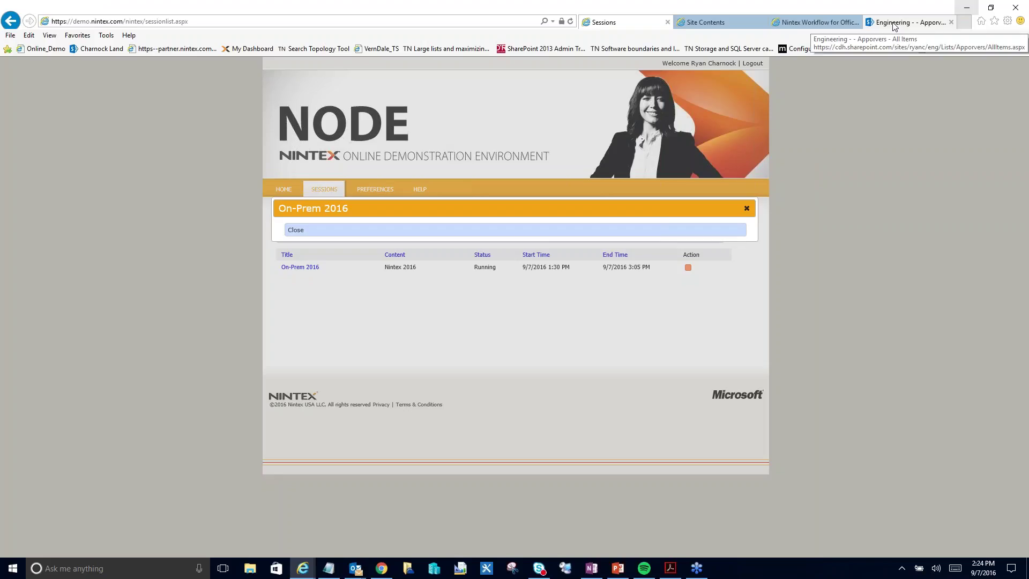
pyautogui.click(894, 26)
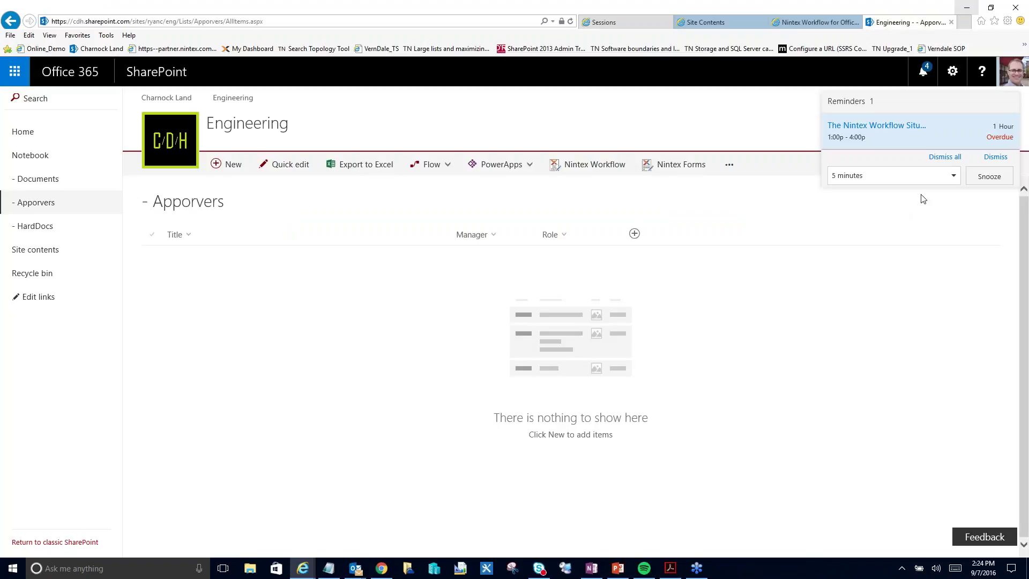
pyautogui.click(989, 176)
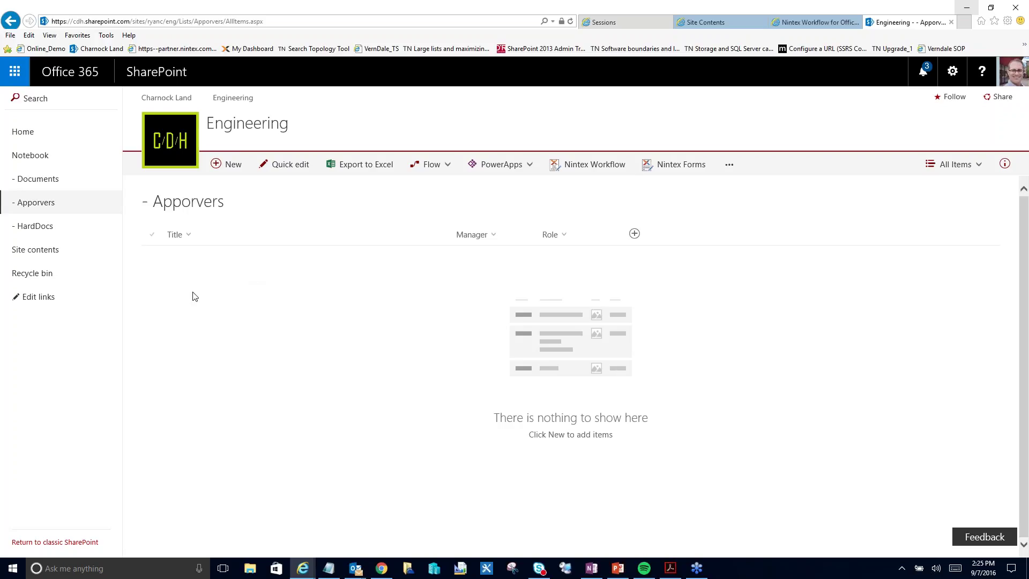
# - Save a new Apporvers item with a person picked from the Manager suggestions
pyautogui.click(230, 164)
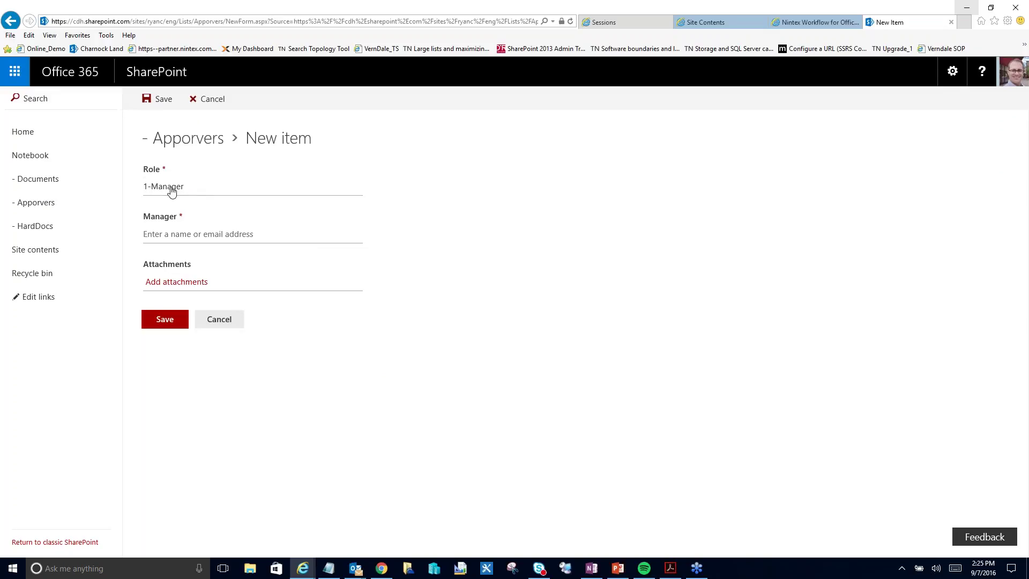
pyautogui.click(195, 234)
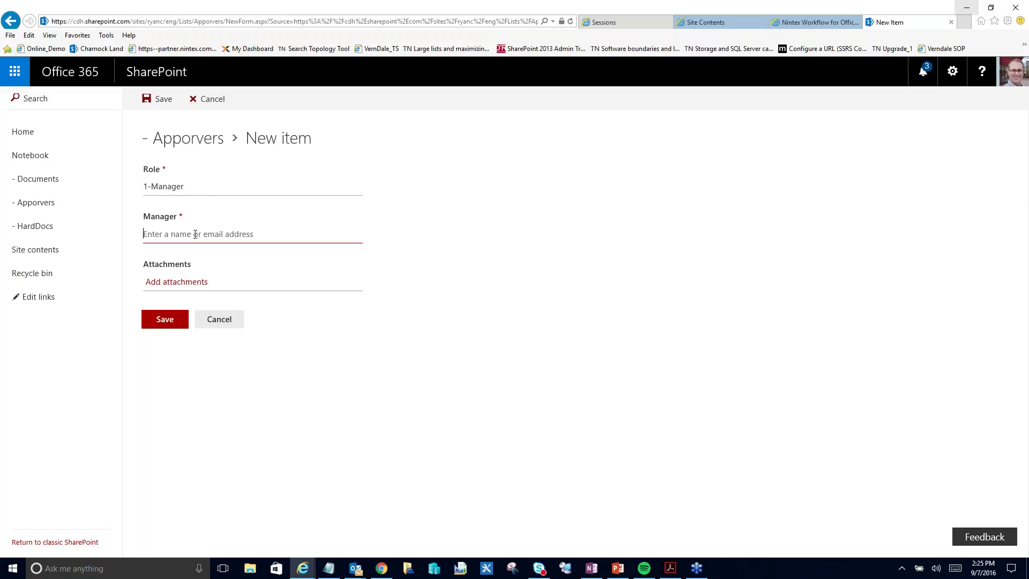
pyautogui.write('Tim')
pyautogui.click(200, 259)
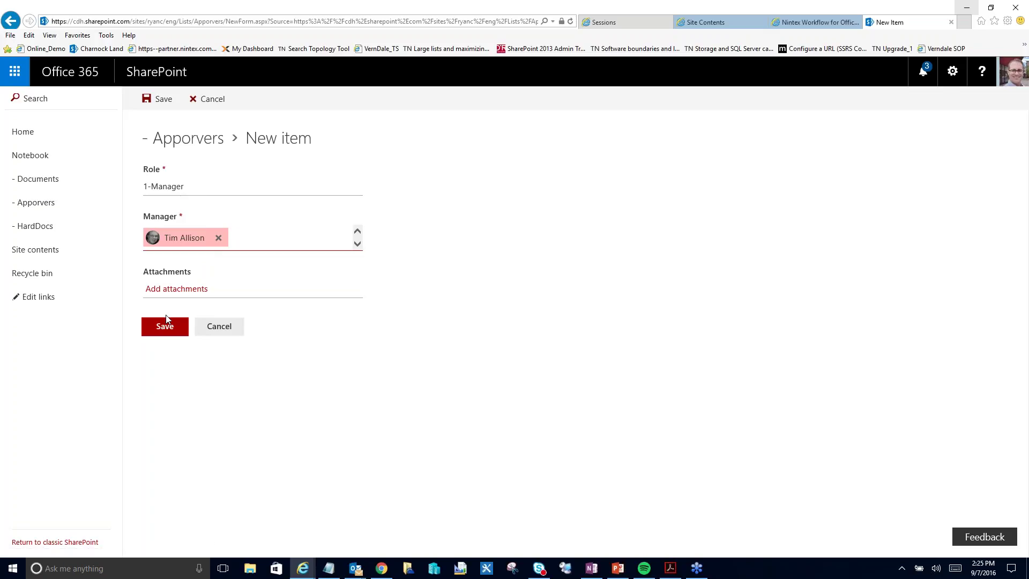
pyautogui.click(166, 322)
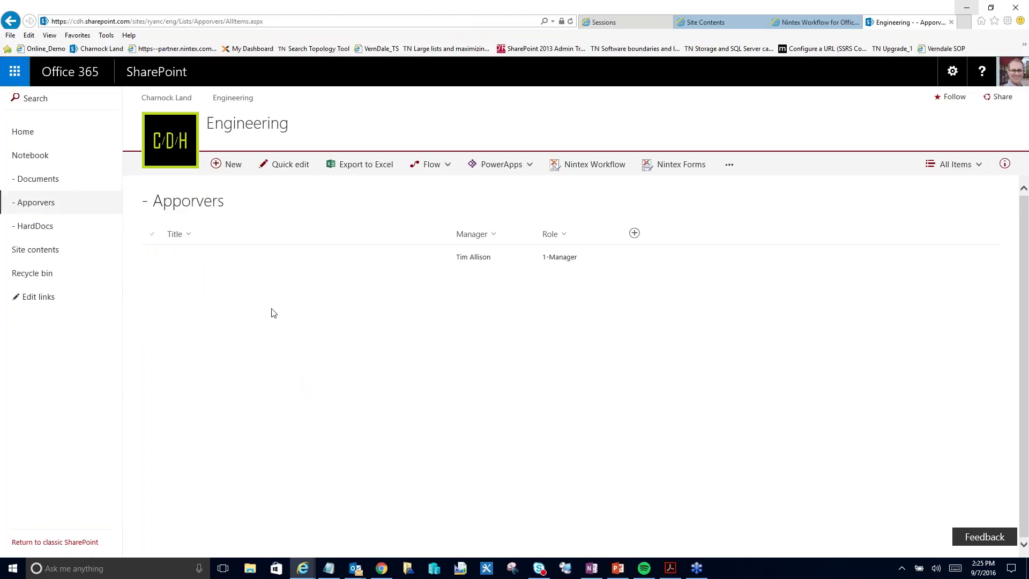
# - Save a second Apporvers item with a different person as Manager
pyautogui.click(227, 165)
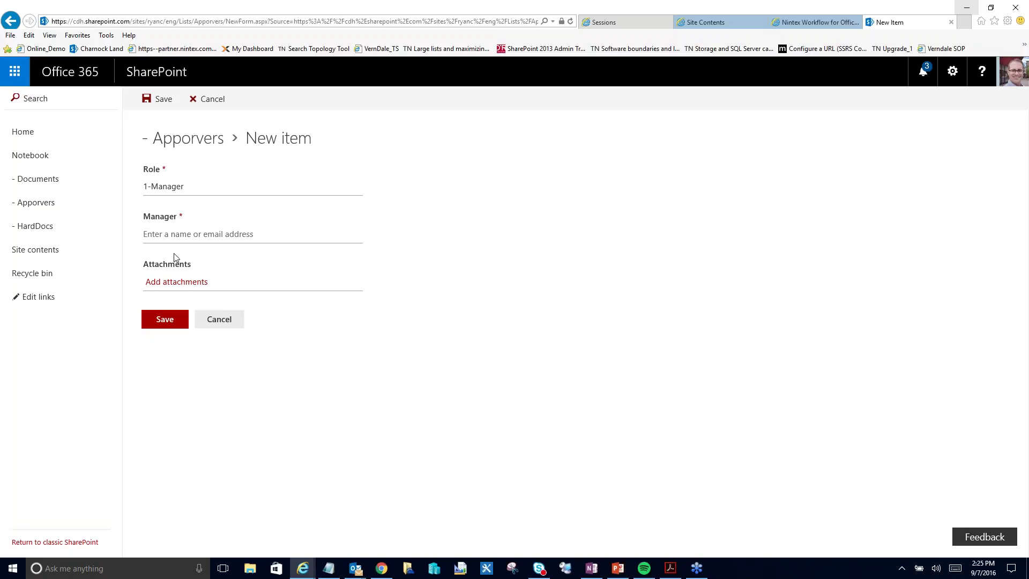
pyautogui.click(169, 234)
pyautogui.write('mark')
pyautogui.click(179, 255)
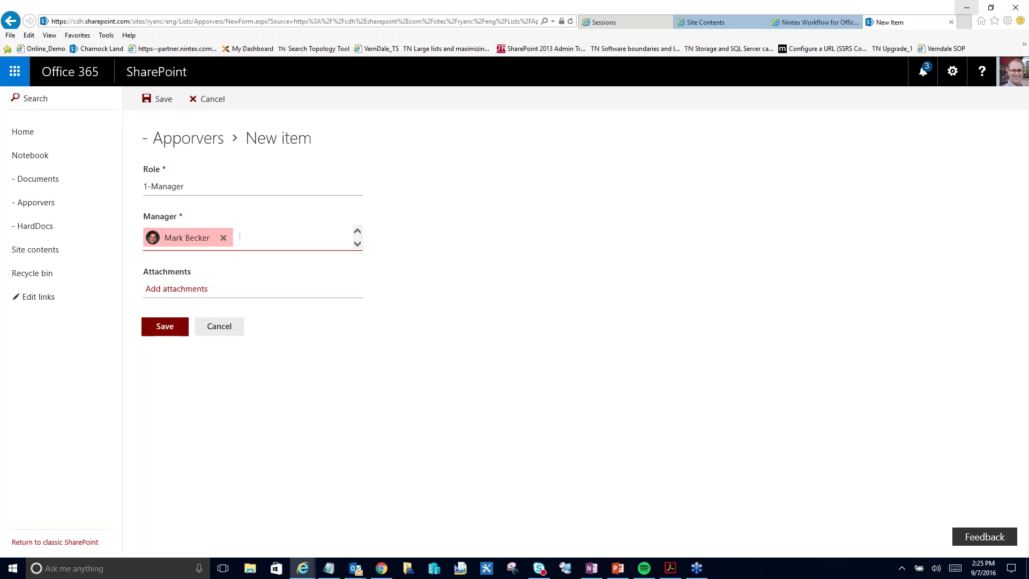
pyautogui.click(164, 326)
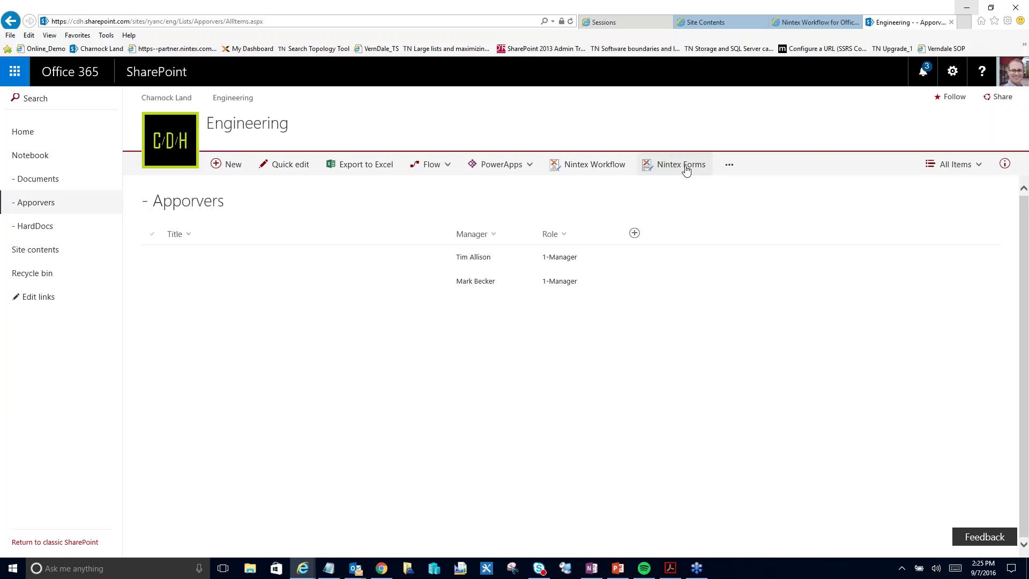
# - Create a new Nintex list workflow for the Apporvers list from the Nintex Workflow page
pyautogui.click(591, 167)
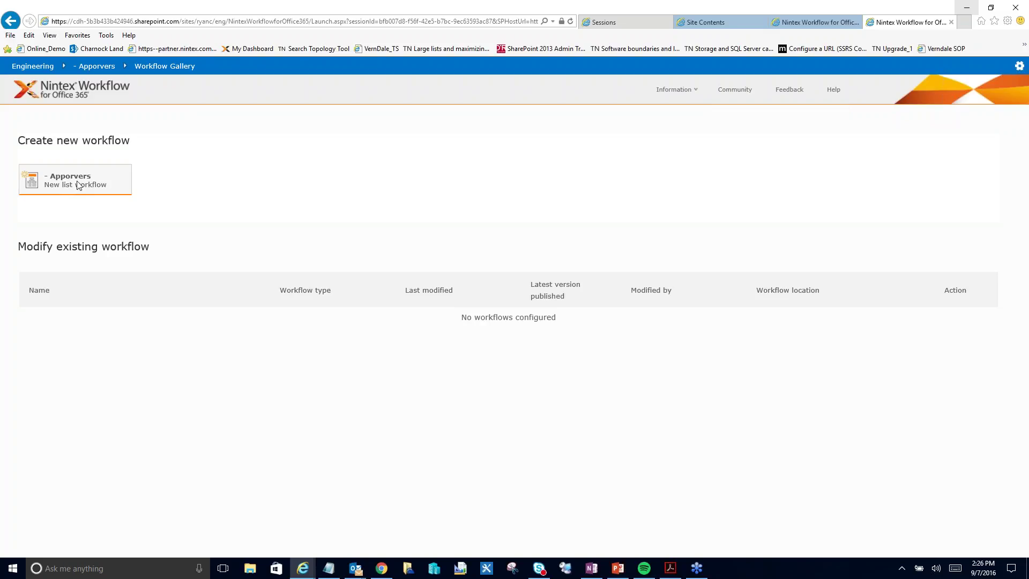
pyautogui.click(79, 184)
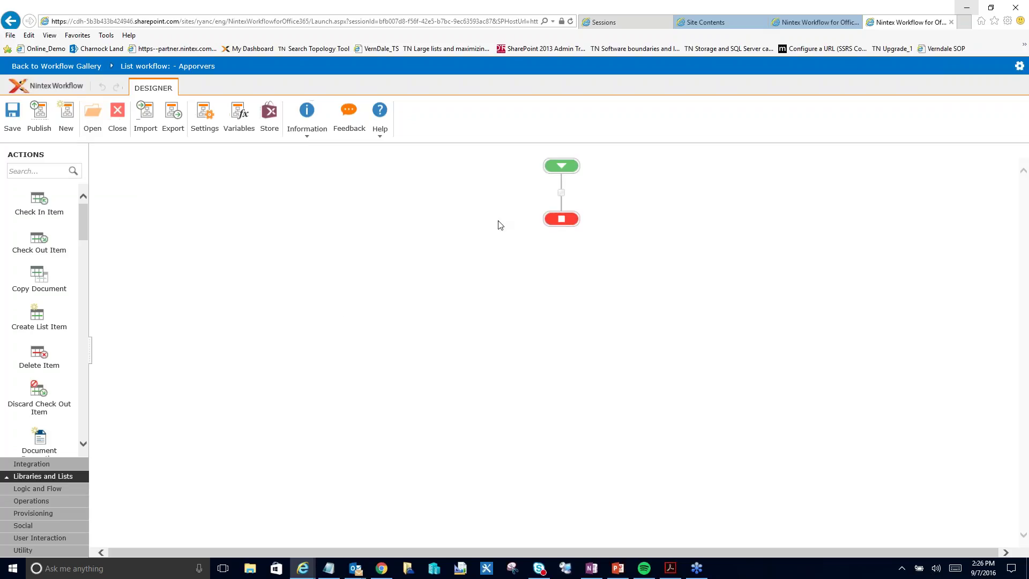
# - Insert 'Office 365 add user to group' from Libraries and Lists on the connector and open its configuration
pyautogui.rightClick(561, 191)
pyautogui.click(695, 220)
pyautogui.rightClick(559, 192)
pyautogui.moveTo(603, 213)
pyautogui.click(689, 225)
pyautogui.rightClick(564, 194)
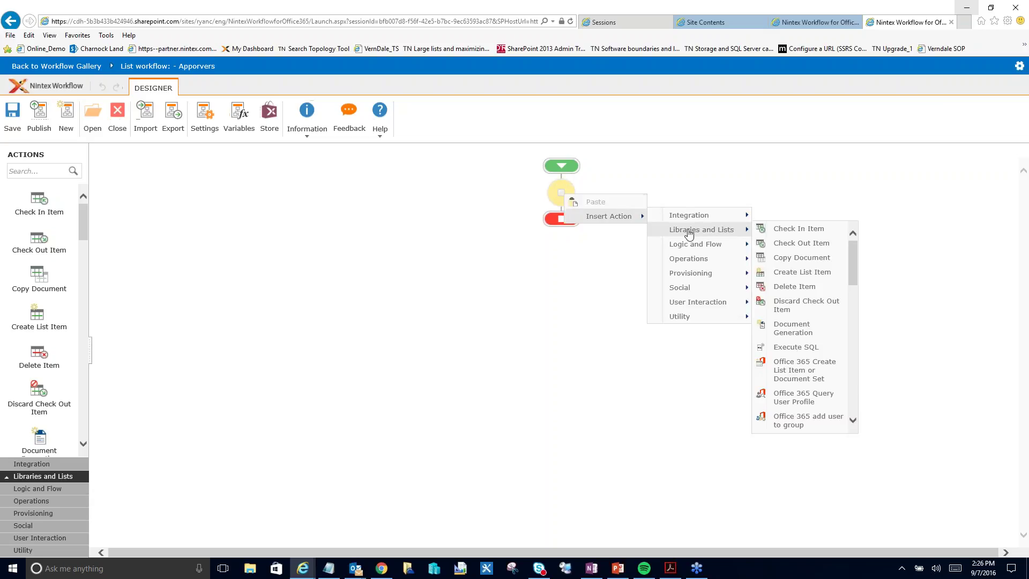
pyautogui.moveTo(710, 246)
pyautogui.moveTo(851, 249); pyautogui.dragTo(853, 304)
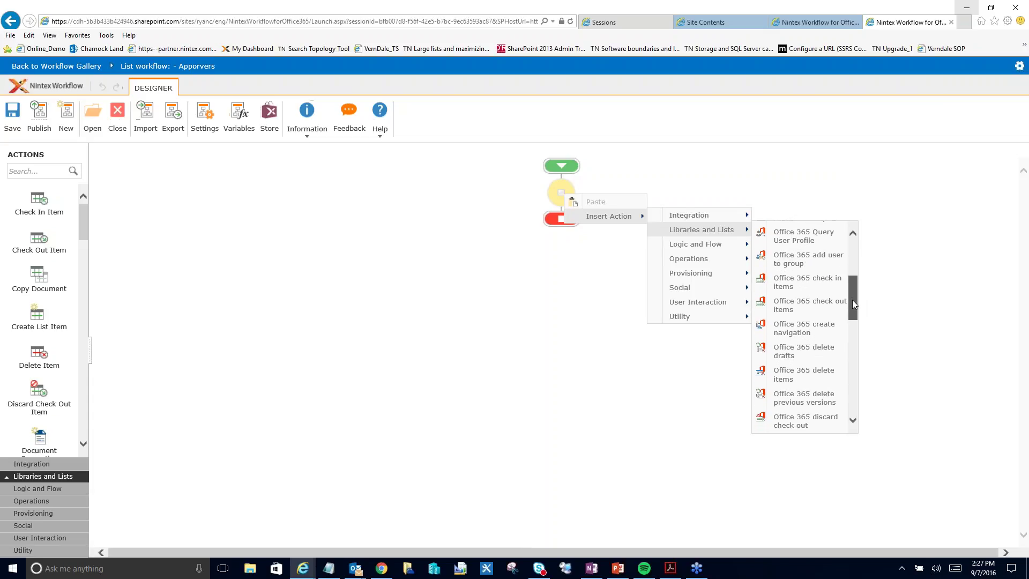
pyautogui.click(801, 264)
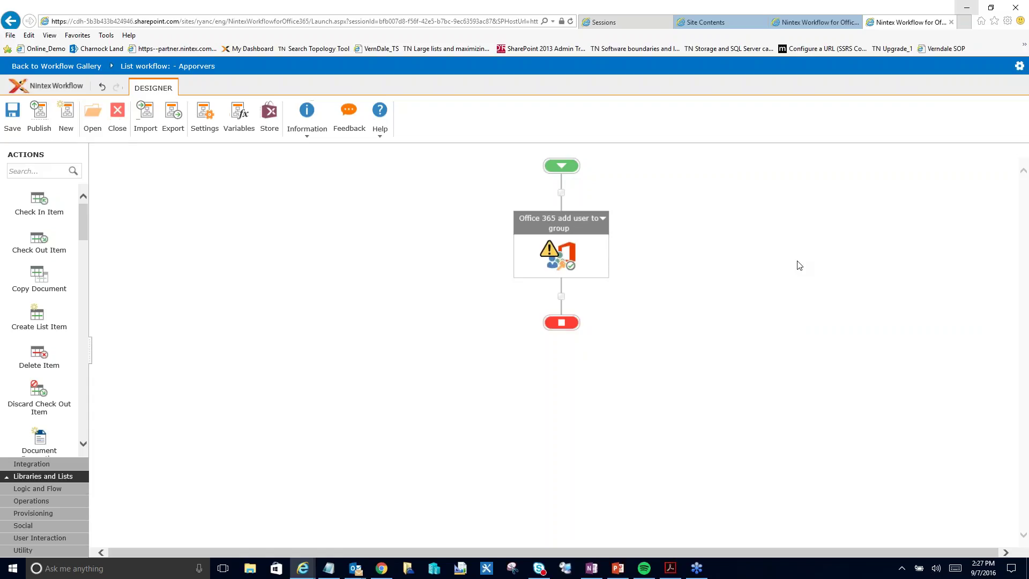
pyautogui.doubleClick(602, 263)
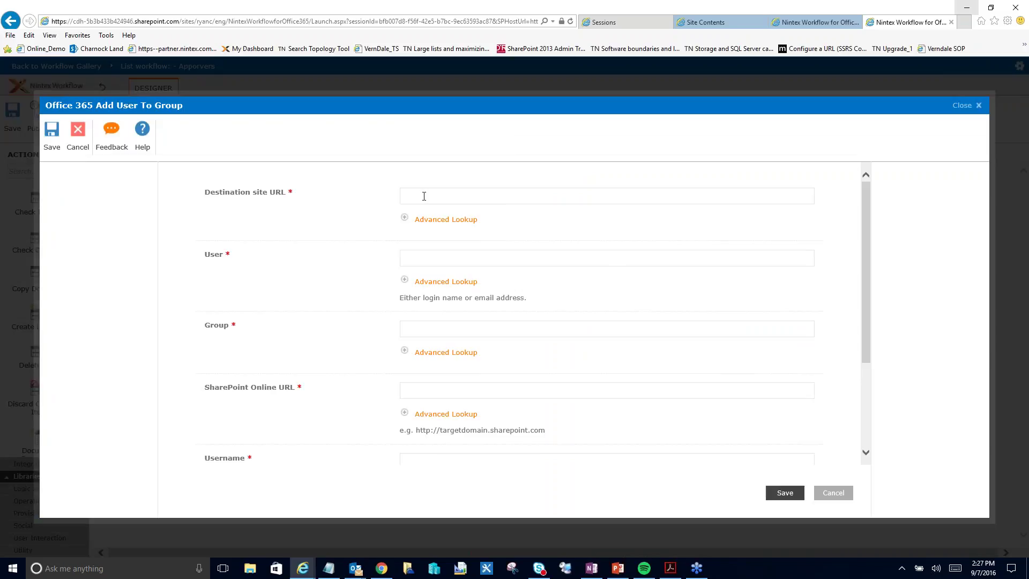
# - Copy the destination site URL from the notes into Destination site URL
pyautogui.click(328, 568)
pyautogui.moveTo(885, 203); pyautogui.dragTo(719, 197)
pyautogui.hotkey('ctrl', 'c')
pyautogui.click(453, 199)
pyautogui.hotkey('ctrl', 'v')
# - Set the User field to the current item's Manager reference
pyautogui.click(443, 261)
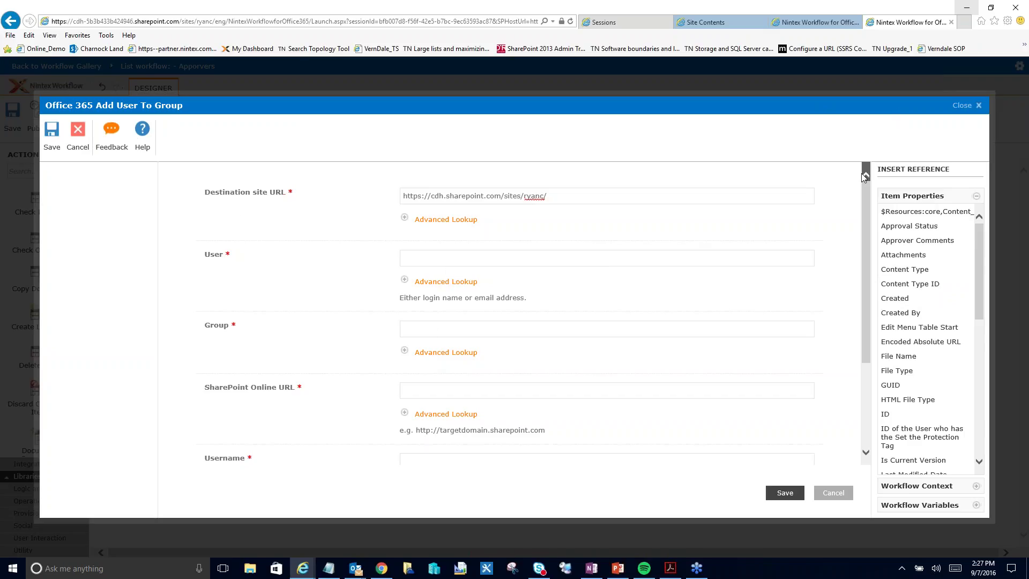
pyautogui.moveTo(207, 192); pyautogui.dragTo(268, 193)
pyautogui.click(550, 192)
pyautogui.moveTo(979, 249); pyautogui.dragTo(1013, 339)
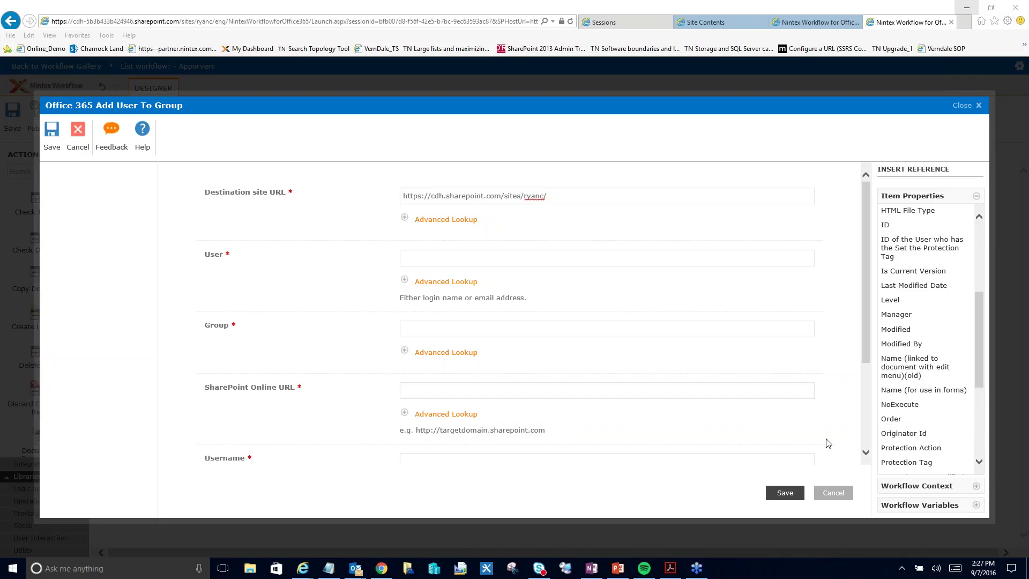
pyautogui.moveTo(979, 345); pyautogui.dragTo(976, 341)
pyautogui.doubleClick(911, 346)
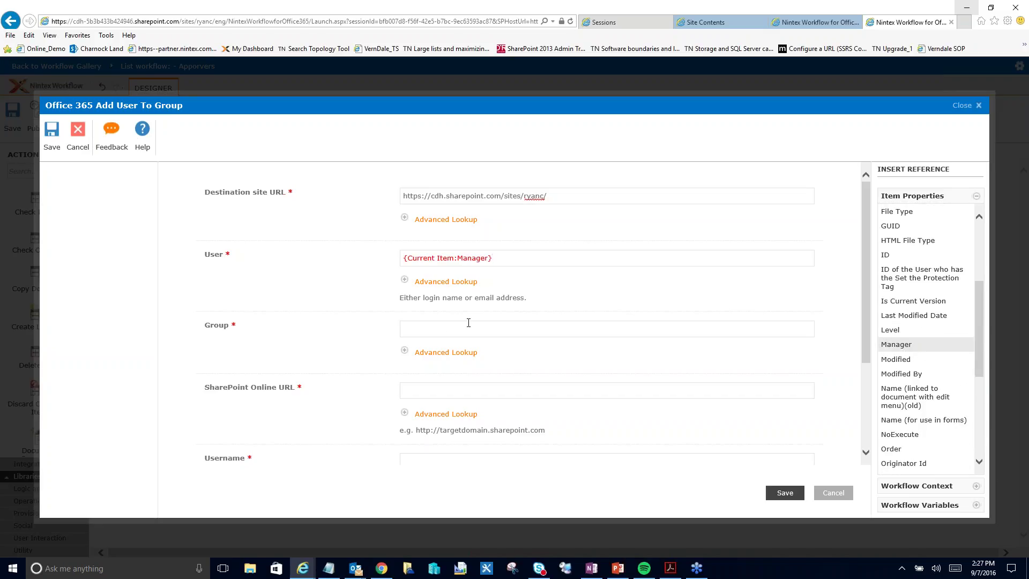
# - Set the Group field to Engineering Approvers, copied from the notes
pyautogui.click(330, 569)
pyautogui.moveTo(762, 216); pyautogui.dragTo(671, 216)
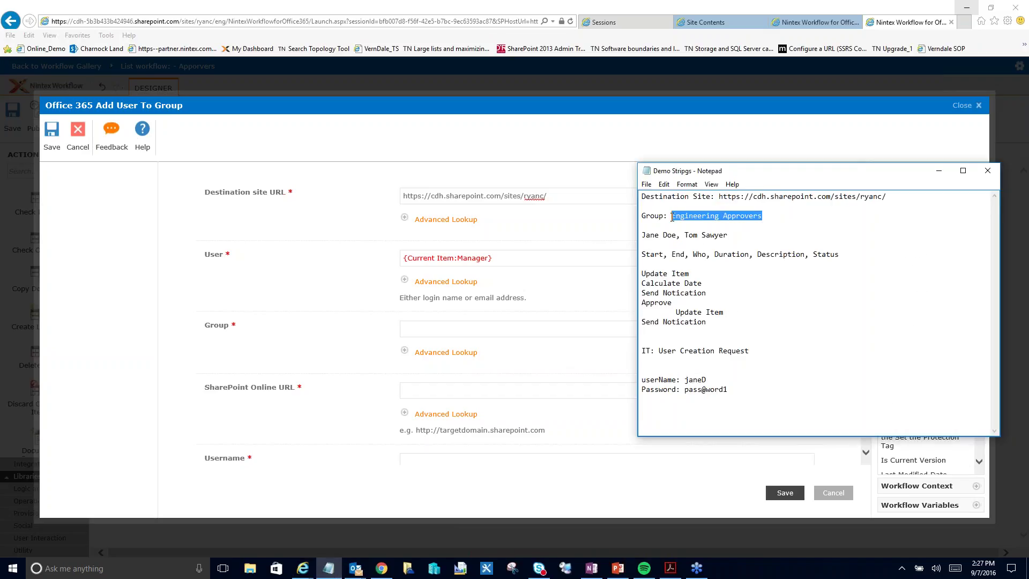
pyautogui.hotkey('ctrl', 'c')
pyautogui.click(501, 328)
pyautogui.hotkey('ctrl', 'v')
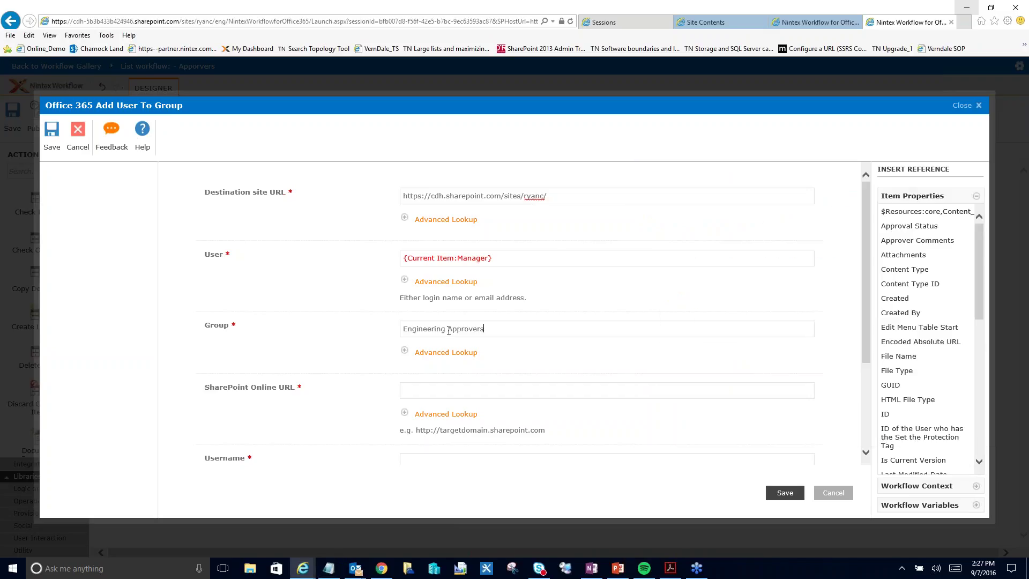
# - Append /eng/ to the destination site URL and review the Group lookup options
pyautogui.click(421, 390)
pyautogui.click(545, 195)
pyautogui.write('/eng/')
pyautogui.click(446, 352)
pyautogui.click(520, 384)
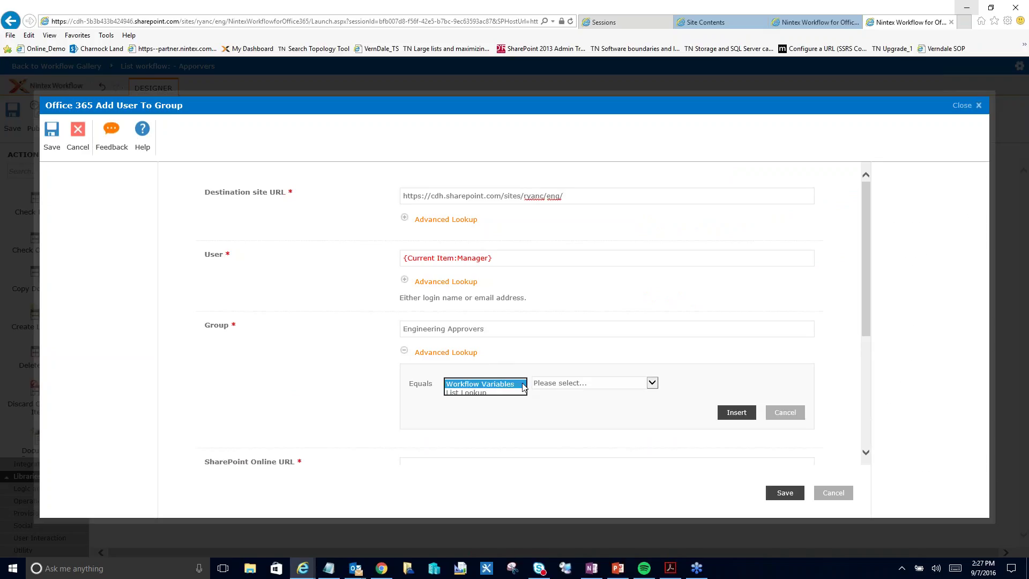
pyautogui.click(640, 384)
pyautogui.click(522, 385)
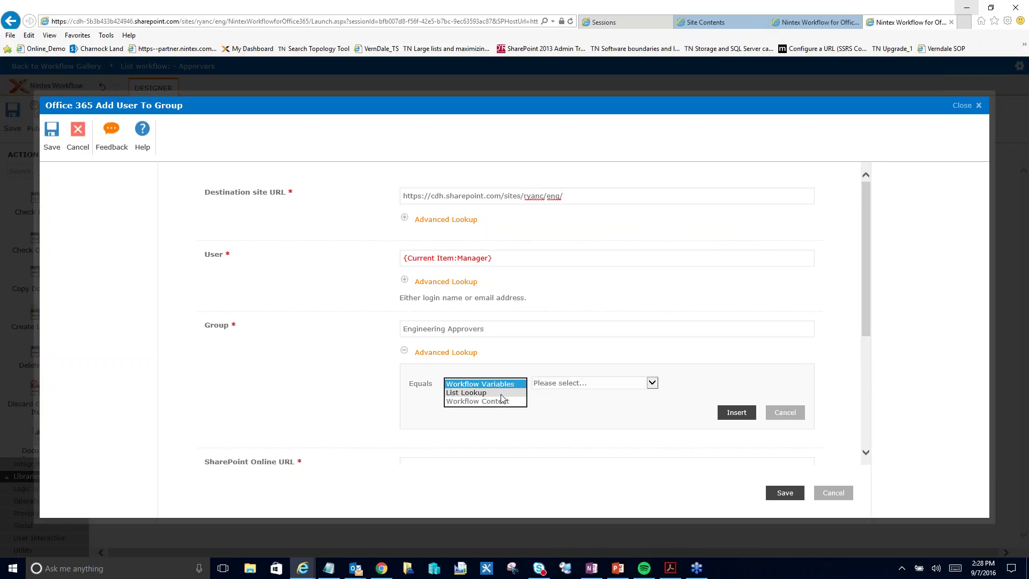
pyautogui.click(453, 353)
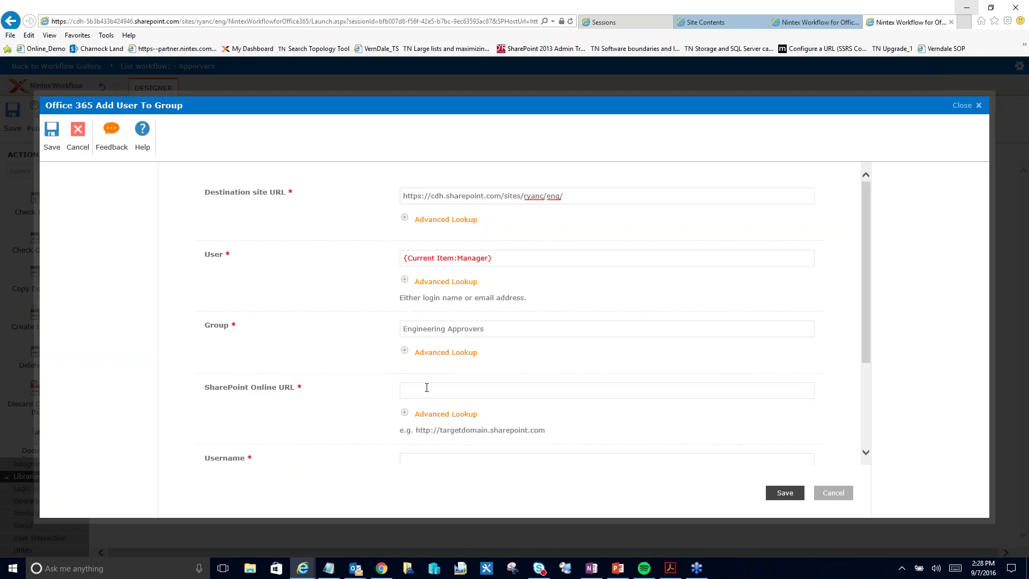
# - Copy the site root URL into the SharePoint Online URL field
pyautogui.moveTo(546, 197); pyautogui.dragTo(404, 197)
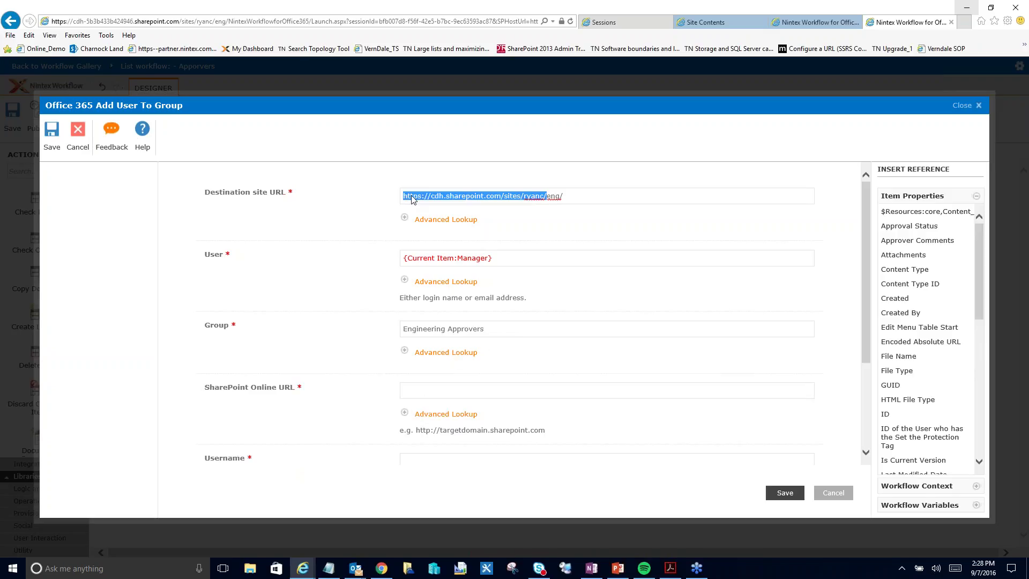
pyautogui.click(428, 391)
pyautogui.hotkey('ctrl', 'v')
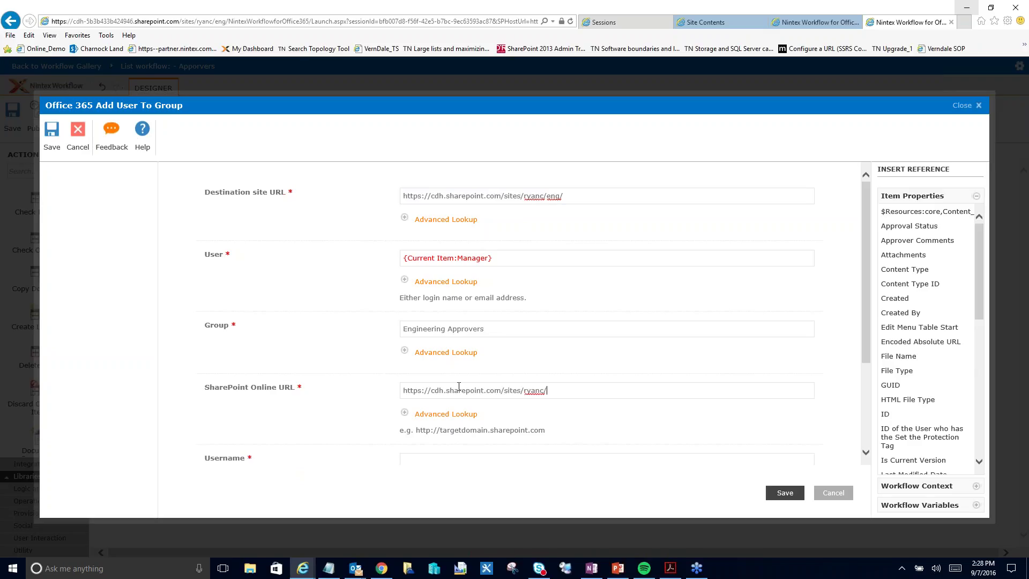
# - Enter the admin account username and password, then save the action settings
pyautogui.scroll(-3, 827, 320)
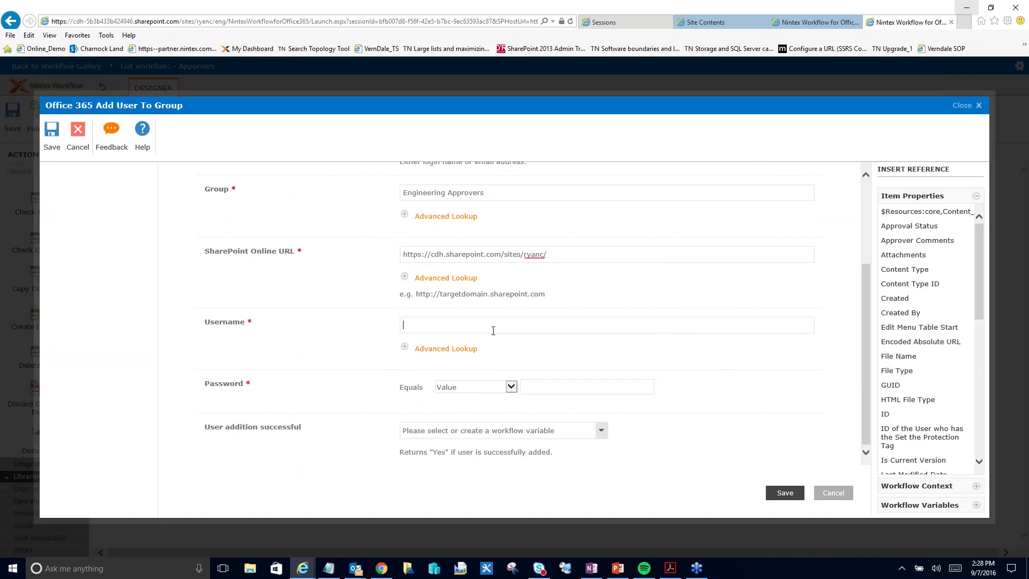
pyautogui.click(493, 331)
pyautogui.press('Tab')
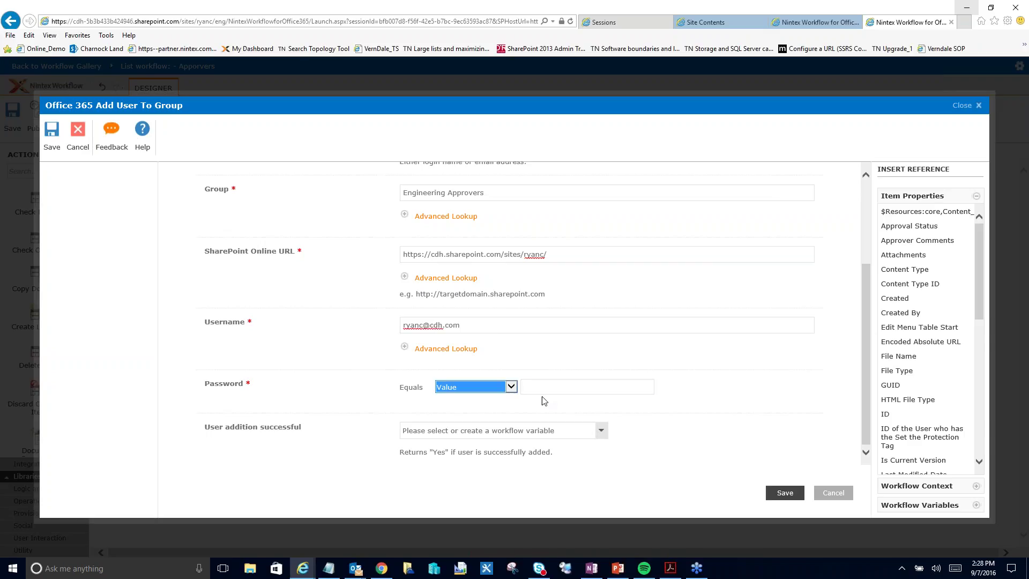
pyautogui.click(544, 387)
pyautogui.write('•••••••••••')
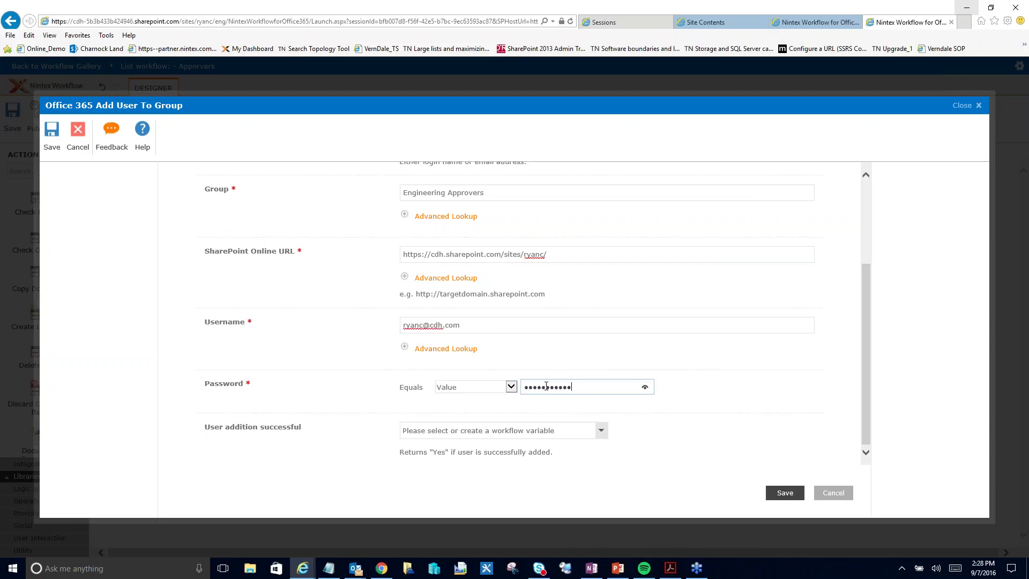
pyautogui.write('•')
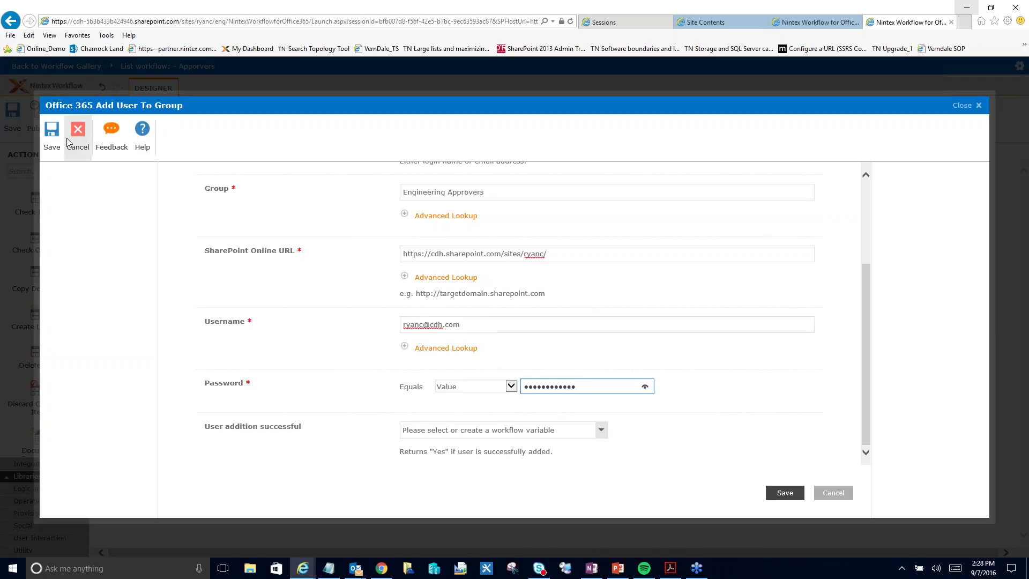
pyautogui.click(51, 134)
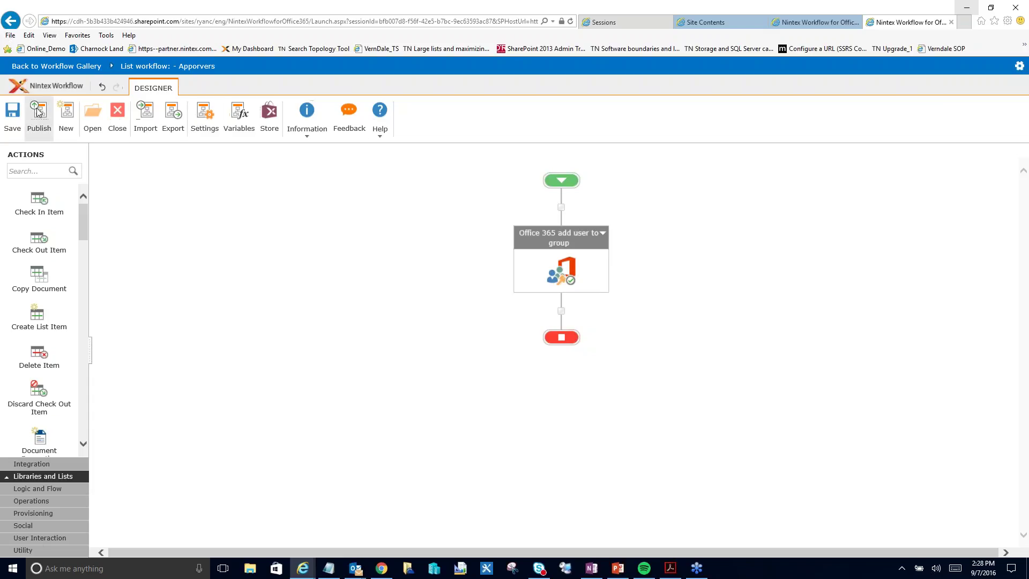
# - Rename the workflow 'Add user to Approvers Group', set it to start when items are created, and save
pyautogui.click(204, 115)
pyautogui.moveTo(443, 200); pyautogui.dragTo(336, 199)
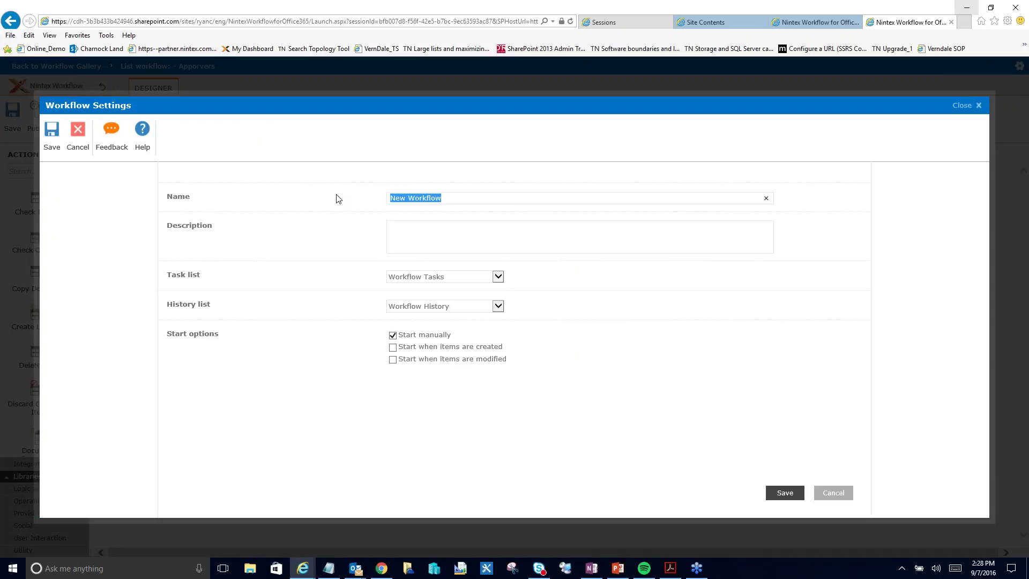
pyautogui.press('BackSpace')
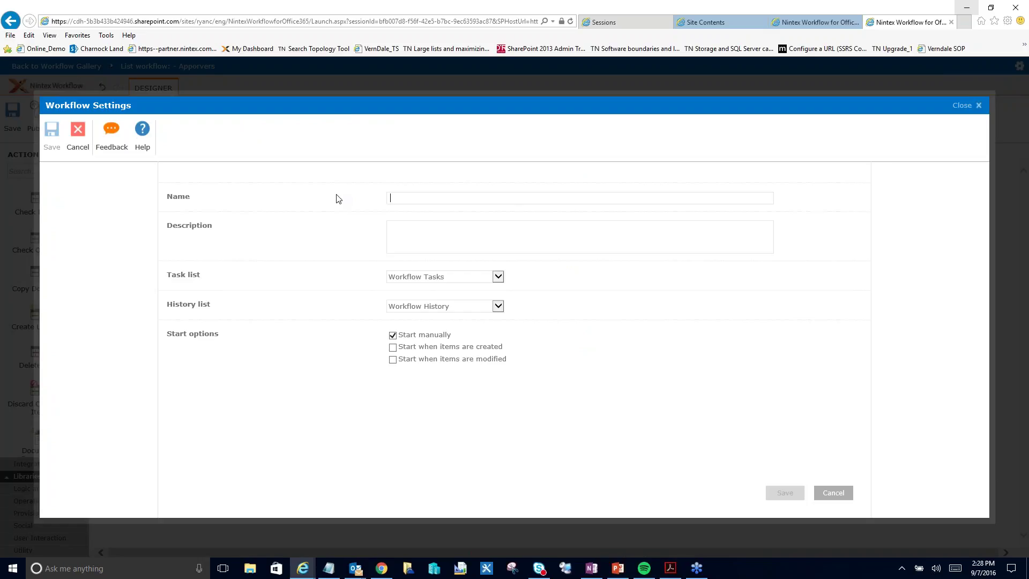
pyautogui.write('Add user to Gr')
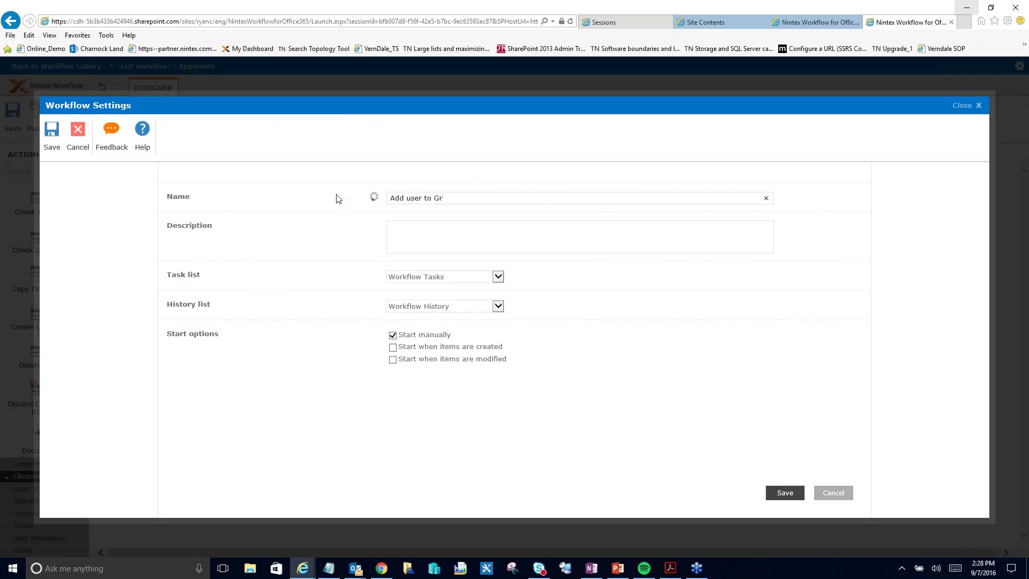
pyautogui.press('BackSpace')
pyautogui.press('BackSpace')
pyautogui.write('PA')
pyautogui.press('BackSpace')
pyautogui.press('BackSpace')
pyautogui.write('Apprvo')
pyautogui.press('BackSpace')
pyautogui.press('BackSpace')
pyautogui.write('overs Group')
pyautogui.click(392, 347)
pyautogui.click(52, 135)
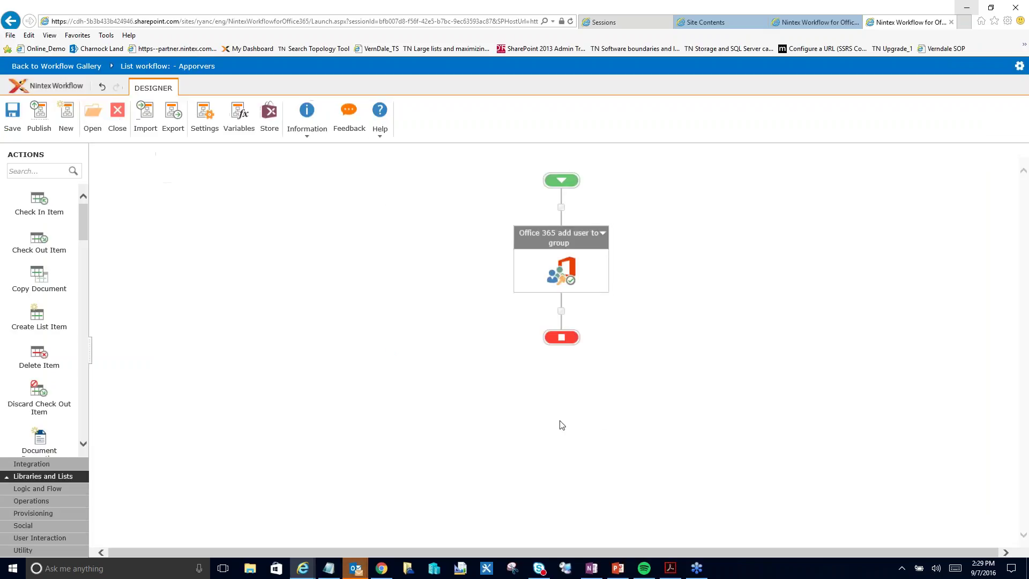
# - Publish the Add user to Approvers Group workflow and acknowledge the confirmation
pyautogui.click(38, 113)
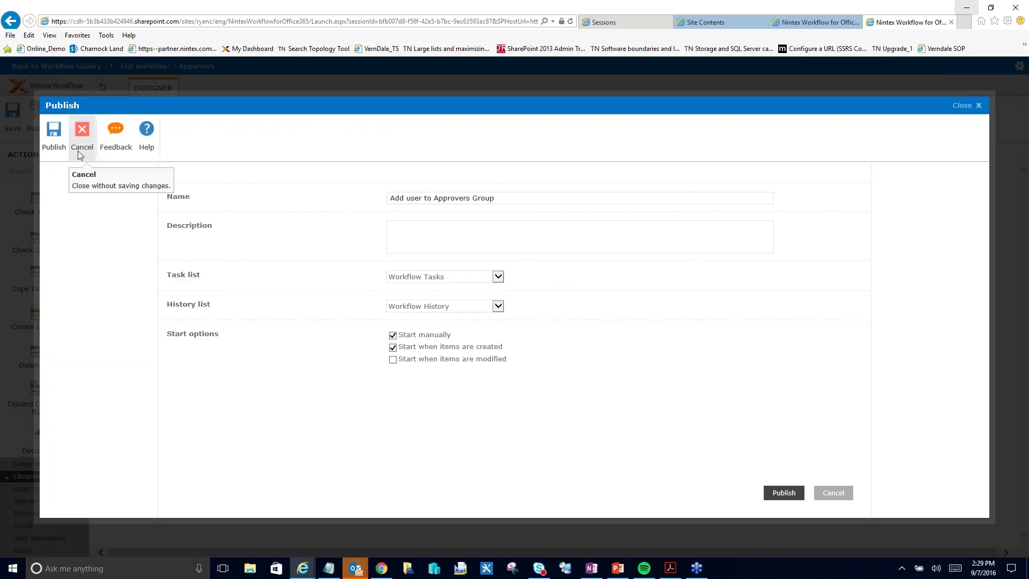
pyautogui.click(59, 139)
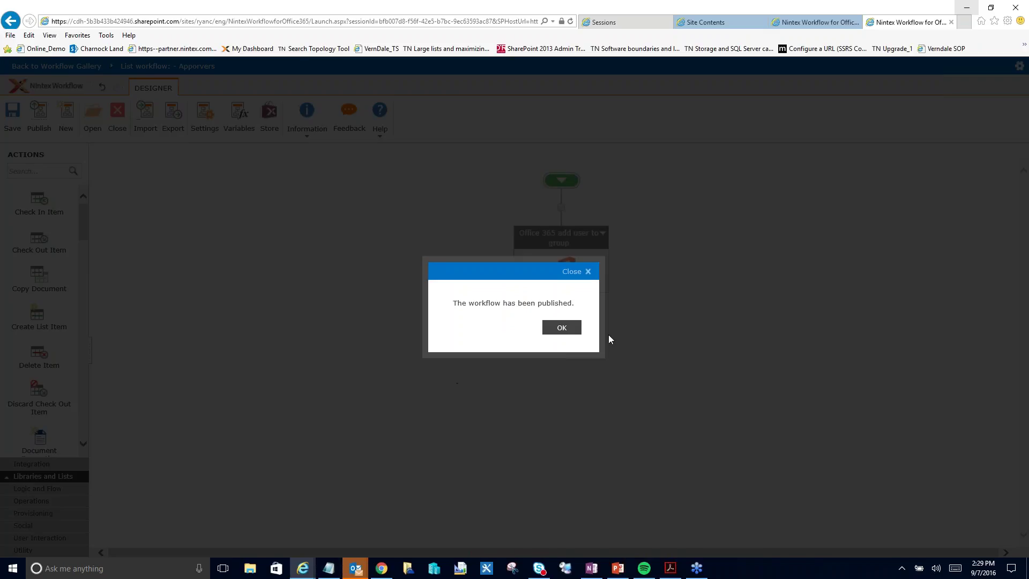
pyautogui.click(563, 329)
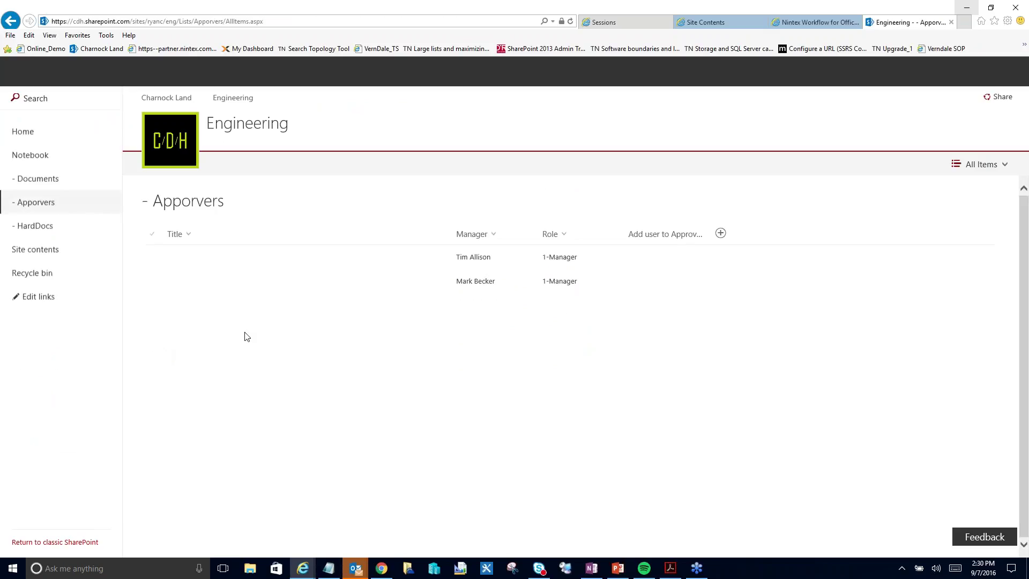
# - Save a test Apporvers item with a third person as Manager, then reload the list
pyautogui.click(230, 164)
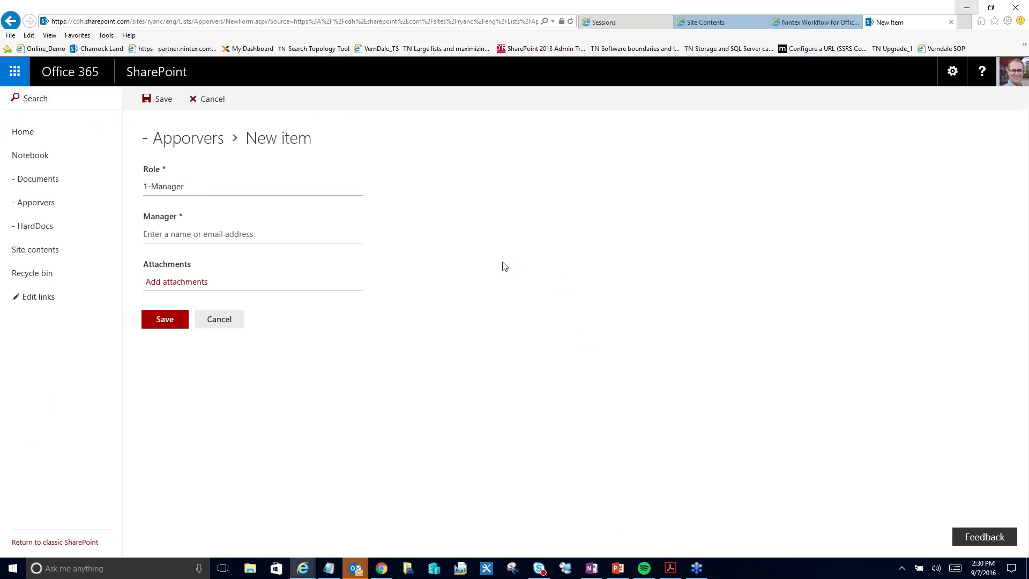
pyautogui.click(224, 235)
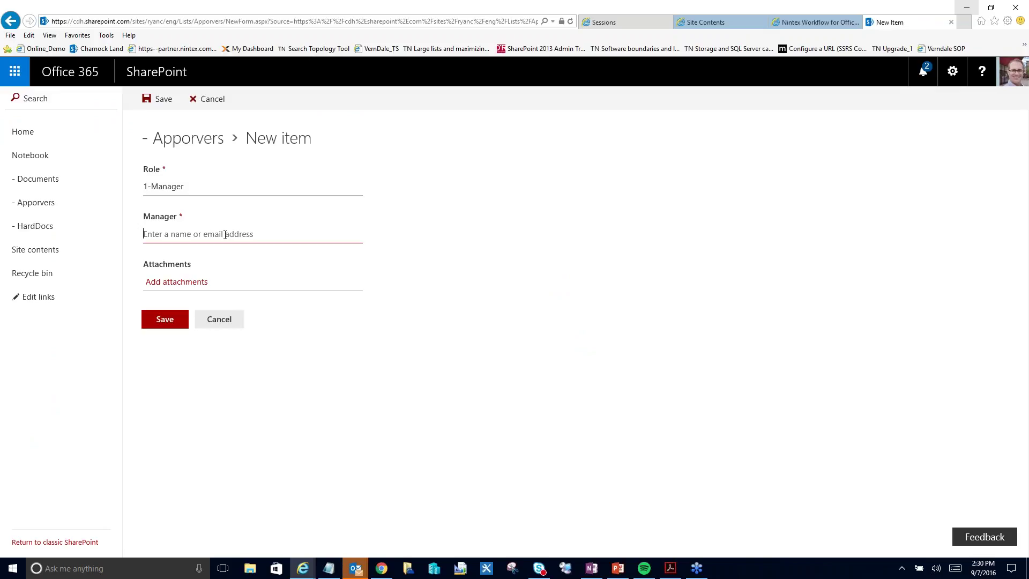
pyautogui.write('Doug')
pyautogui.click(244, 261)
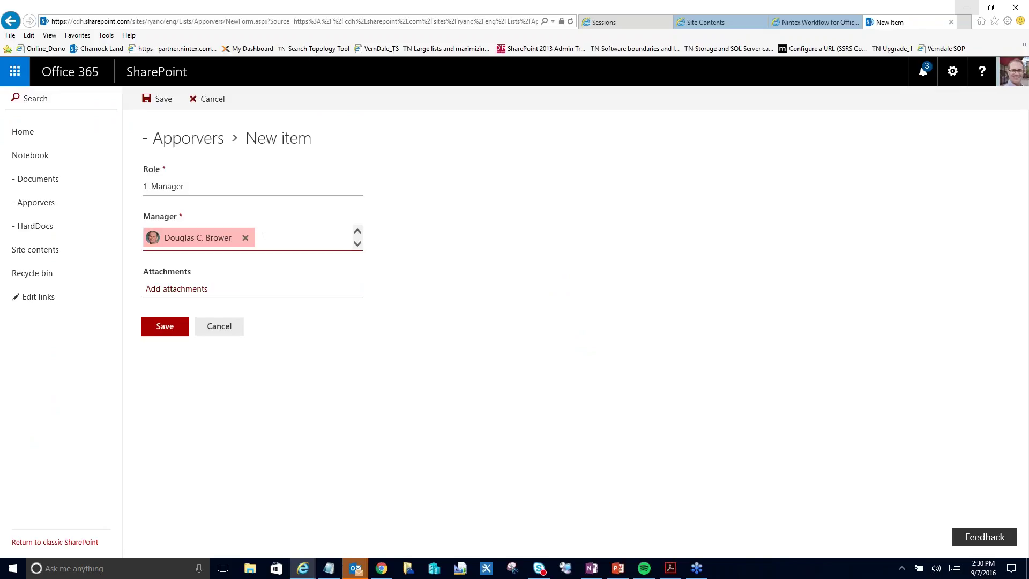
pyautogui.click(167, 327)
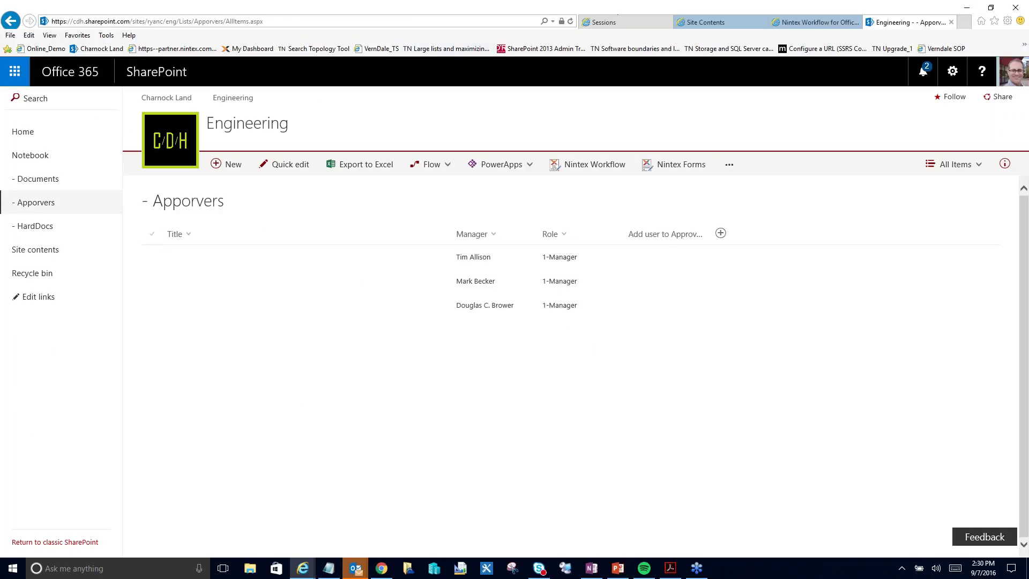
pyautogui.click(569, 21)
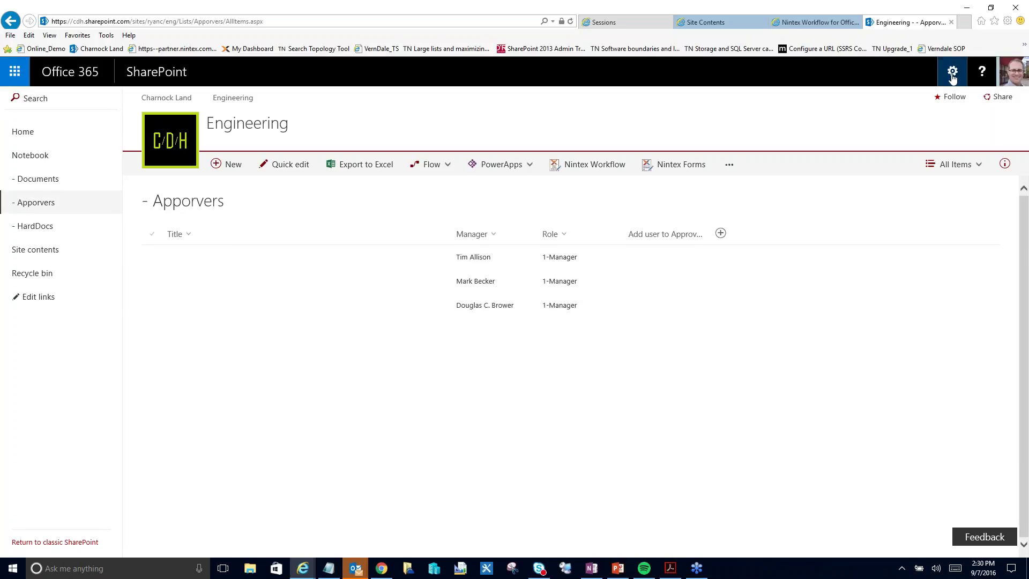
# - Open the Engineering Approvers group via Site settings > People and groups, refresh to confirm the new member, and return to the presentation
pyautogui.click(952, 74)
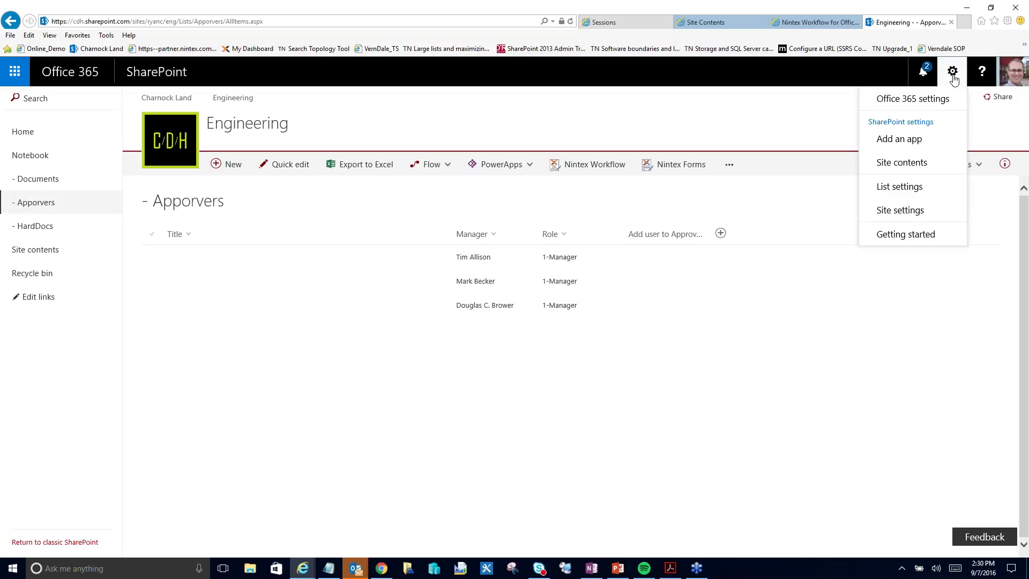
pyautogui.click(909, 211)
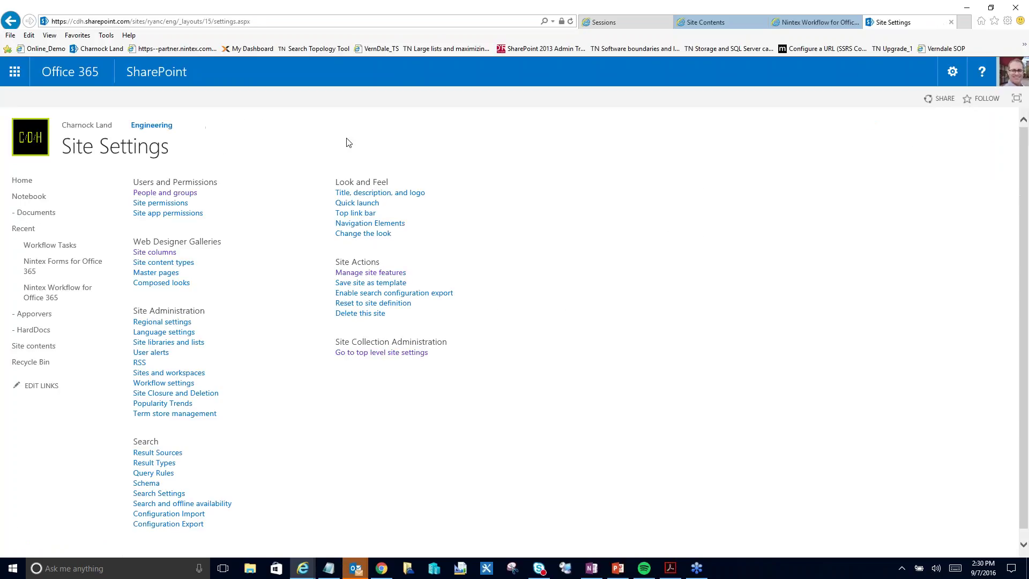
pyautogui.click(171, 194)
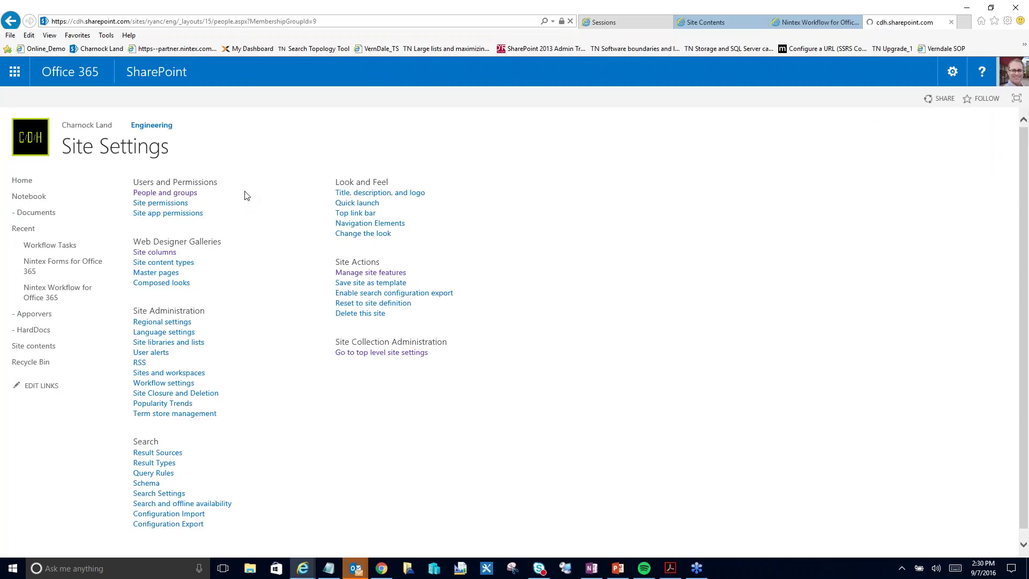
pyautogui.click(36, 180)
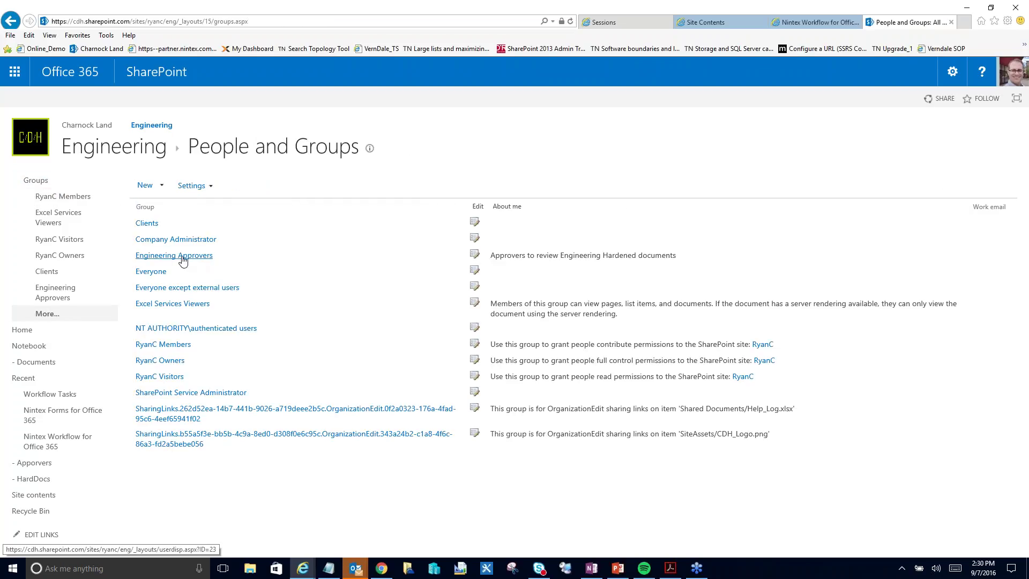
pyautogui.click(182, 257)
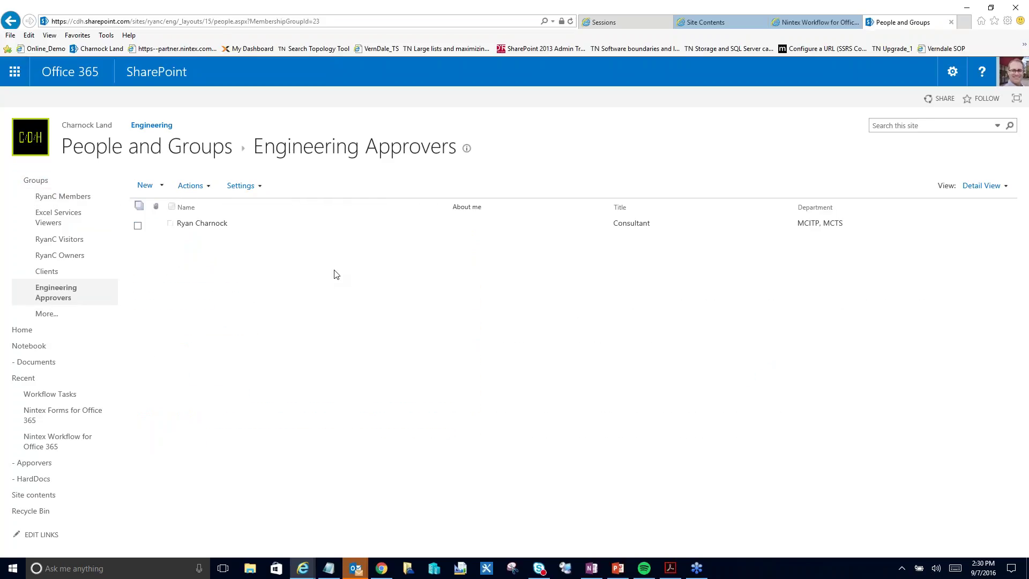
pyautogui.click(570, 20)
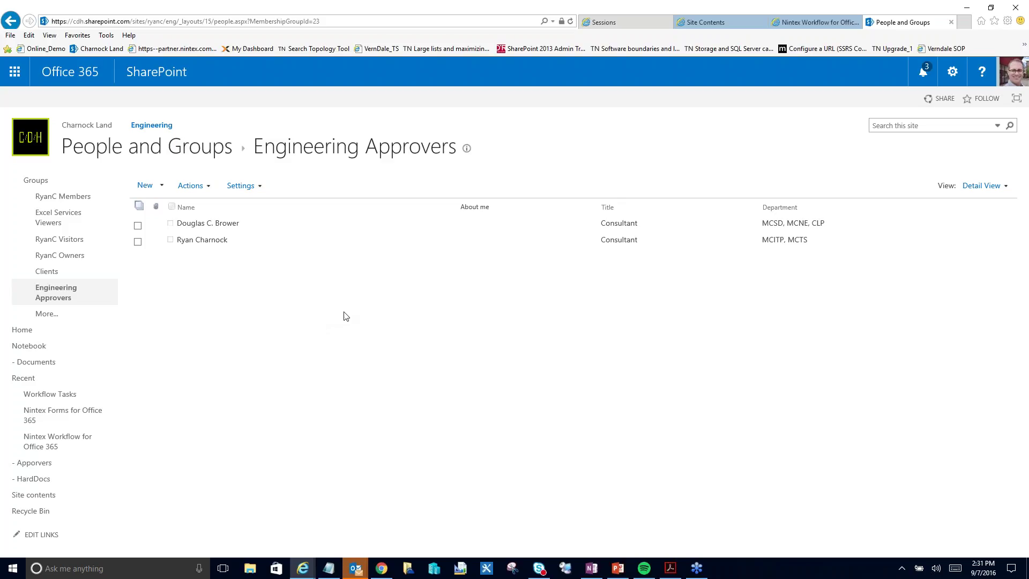
pyautogui.click(619, 568)
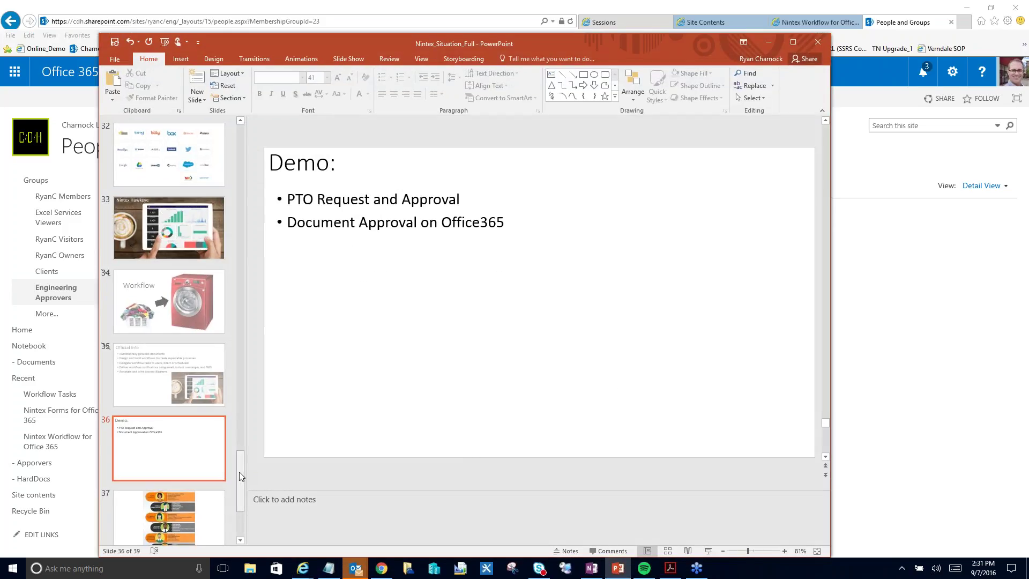
# - Start the slide show from slide 37, the department workflow use-case infographic
pyautogui.moveTo(240, 476); pyautogui.dragTo(240, 491)
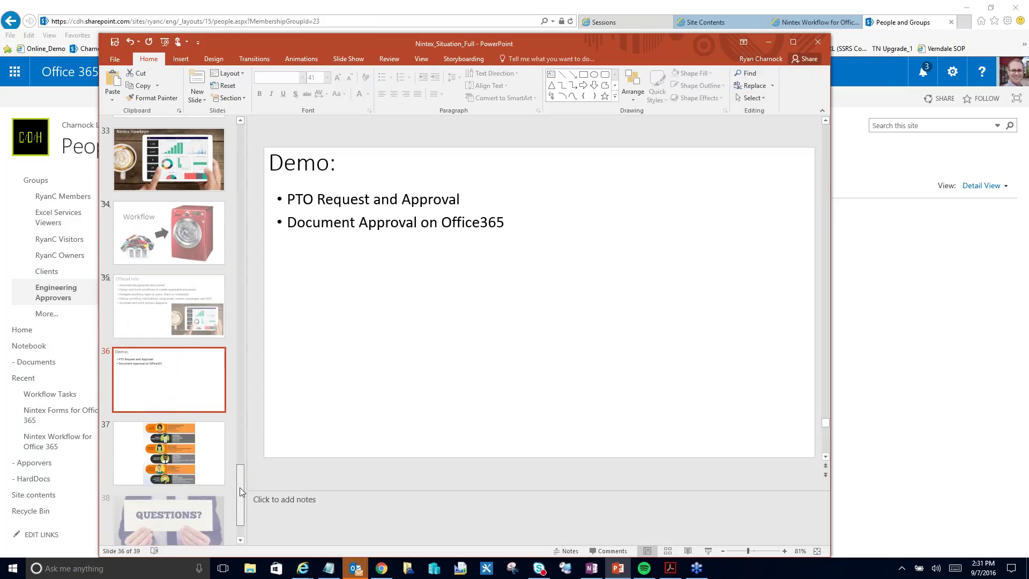
pyautogui.click(208, 424)
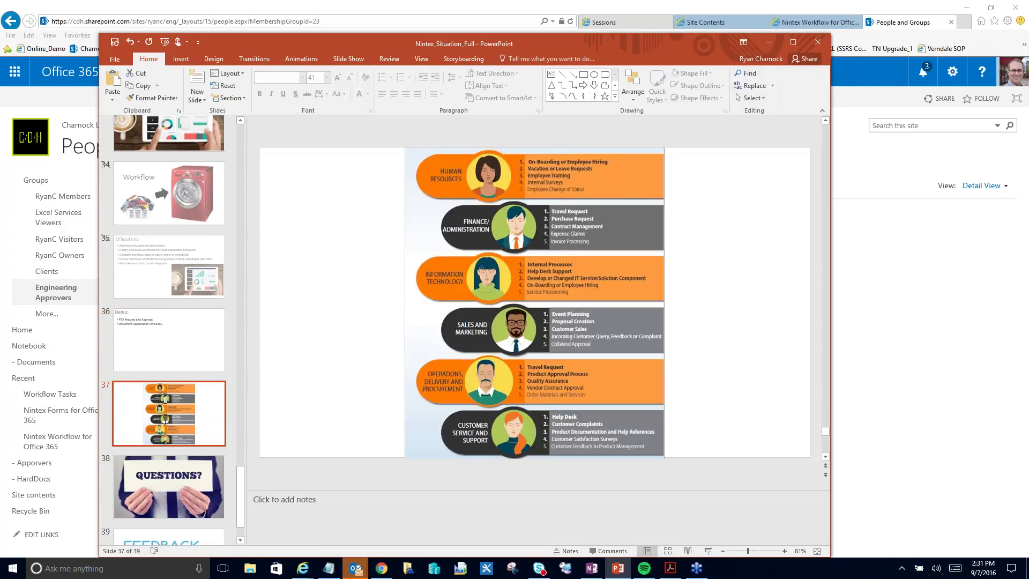
pyautogui.moveTo(641, 43); pyautogui.dragTo(611, 10)
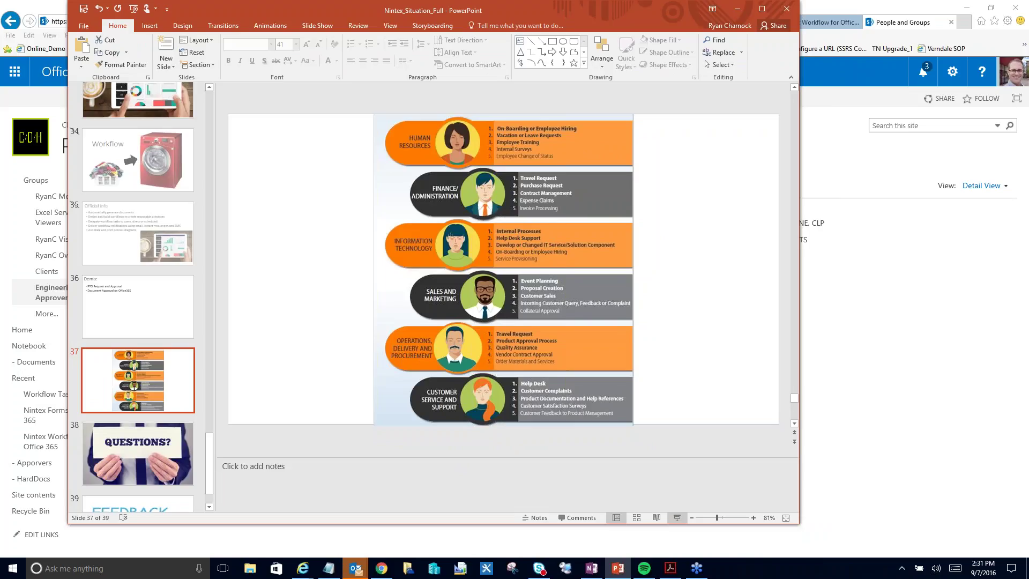
pyautogui.hotkey('shift', 'F5')
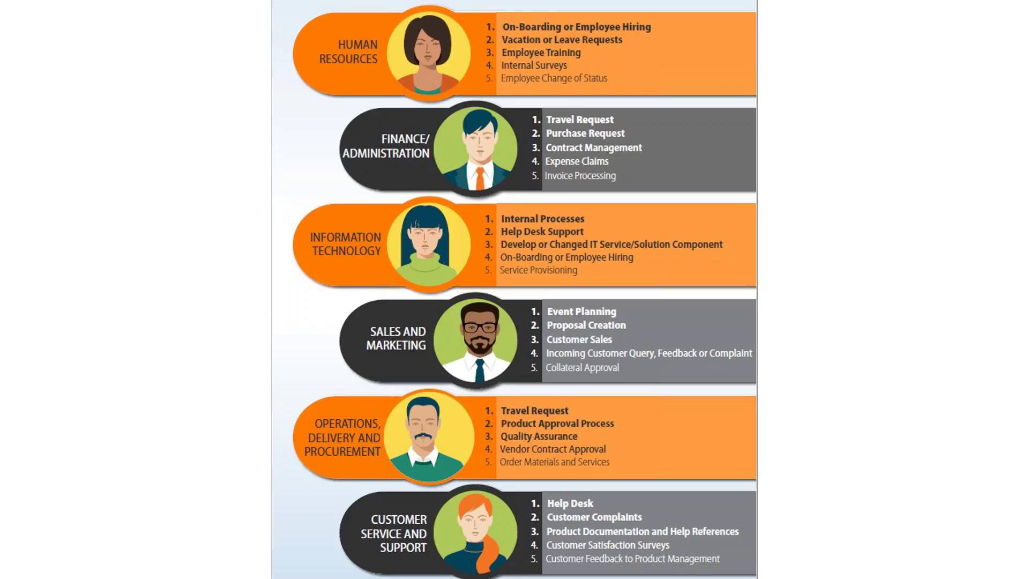